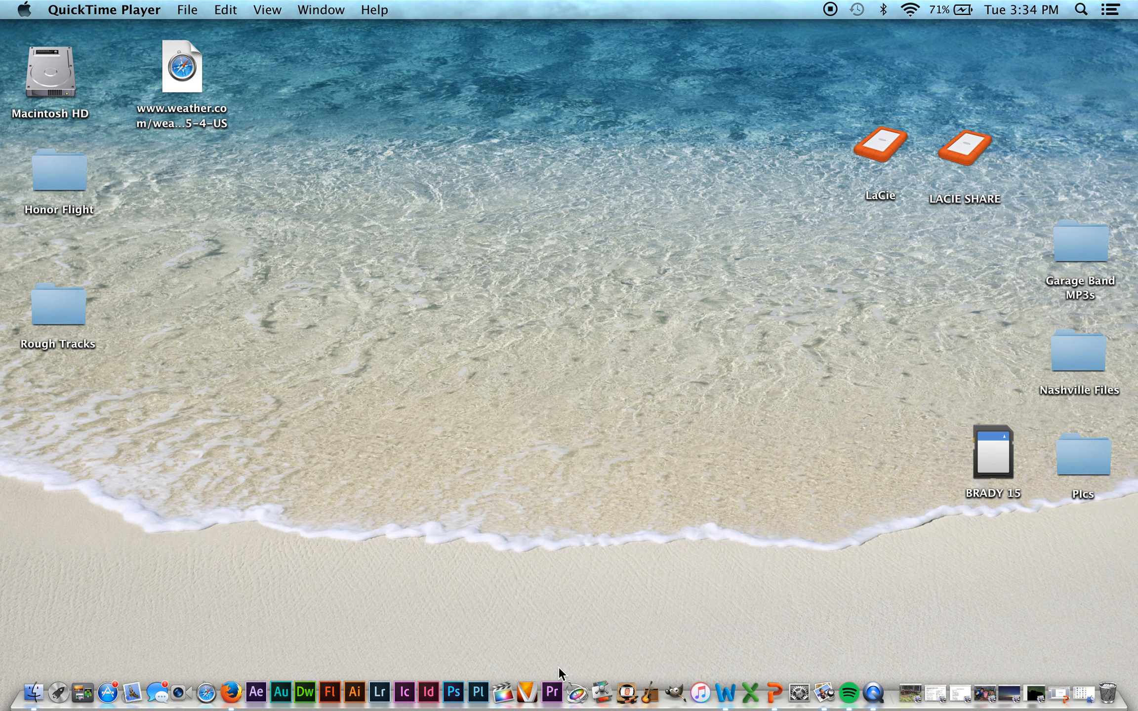
- Open Final Cut Pro and start a new library named "BC 200 Test 1"
left_click(504, 690)
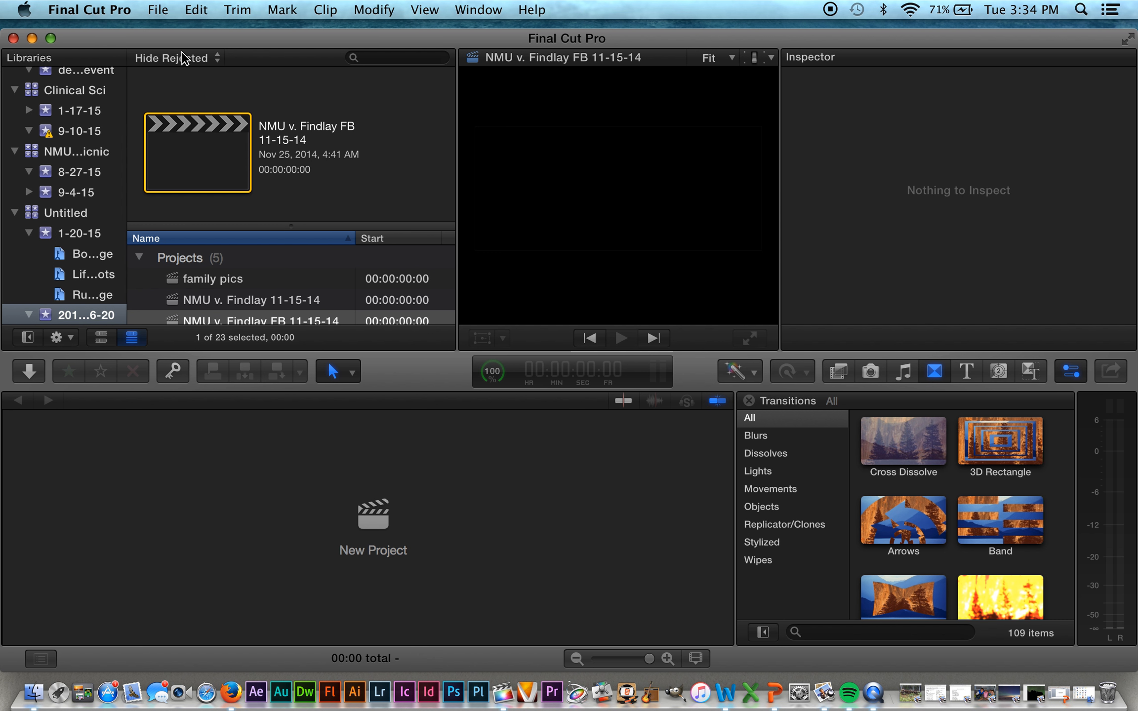
left_click(158, 11)
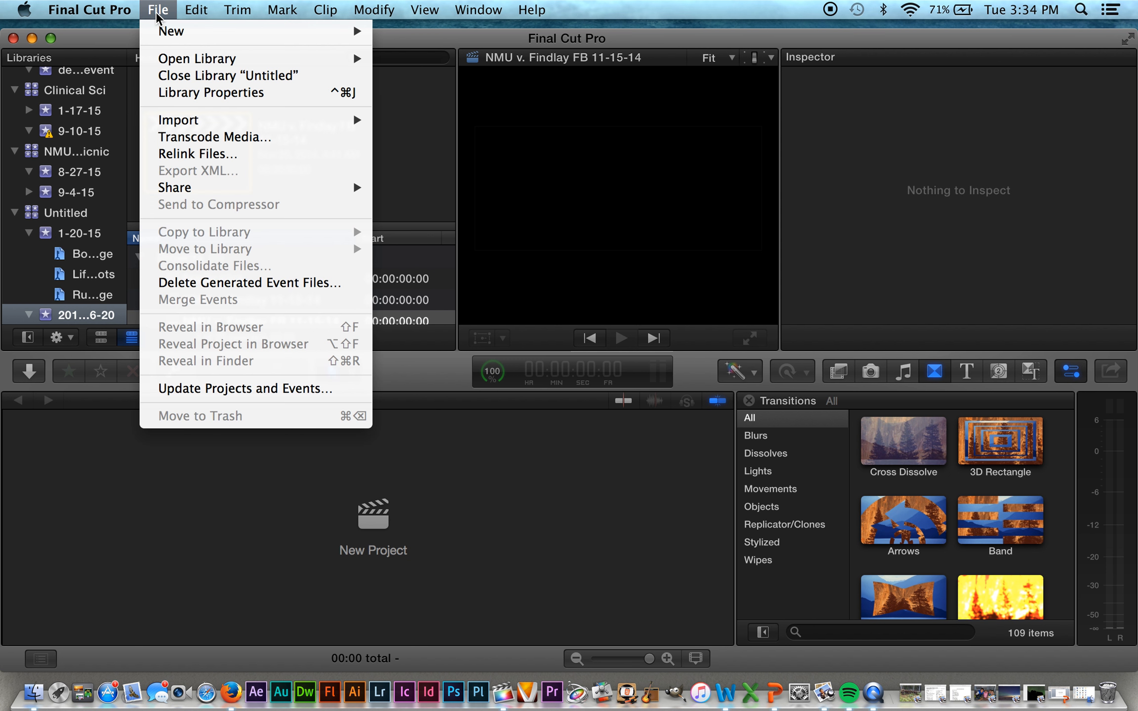
mouse_move(163, 35)
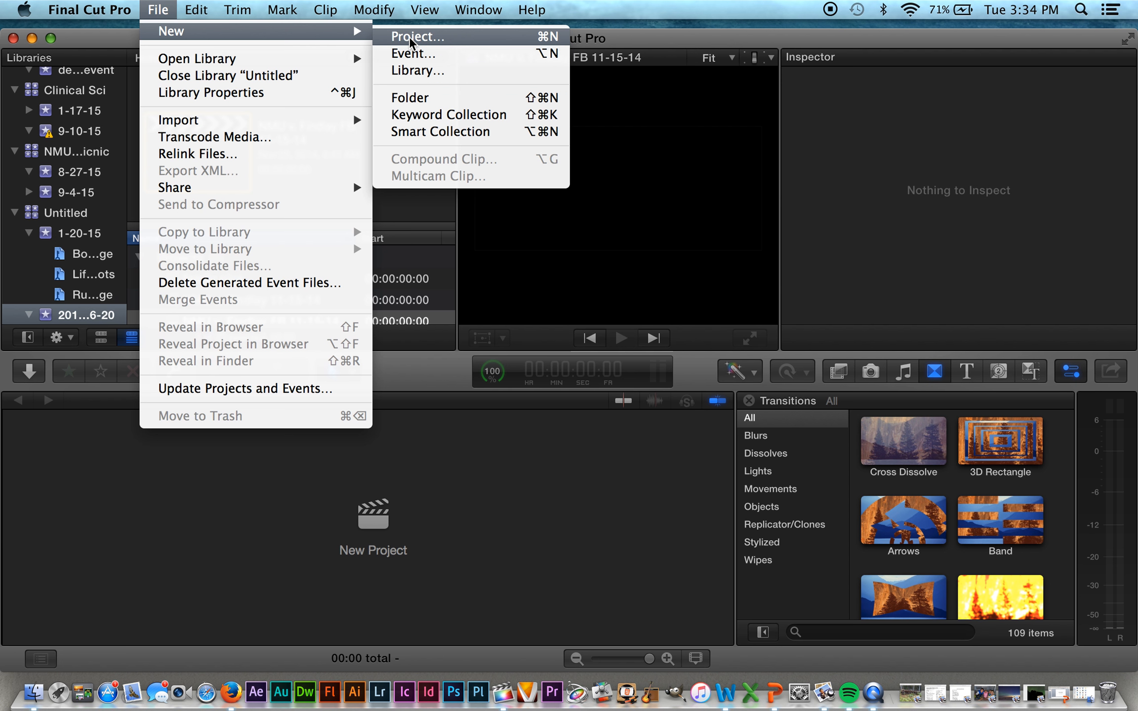
left_click(408, 71)
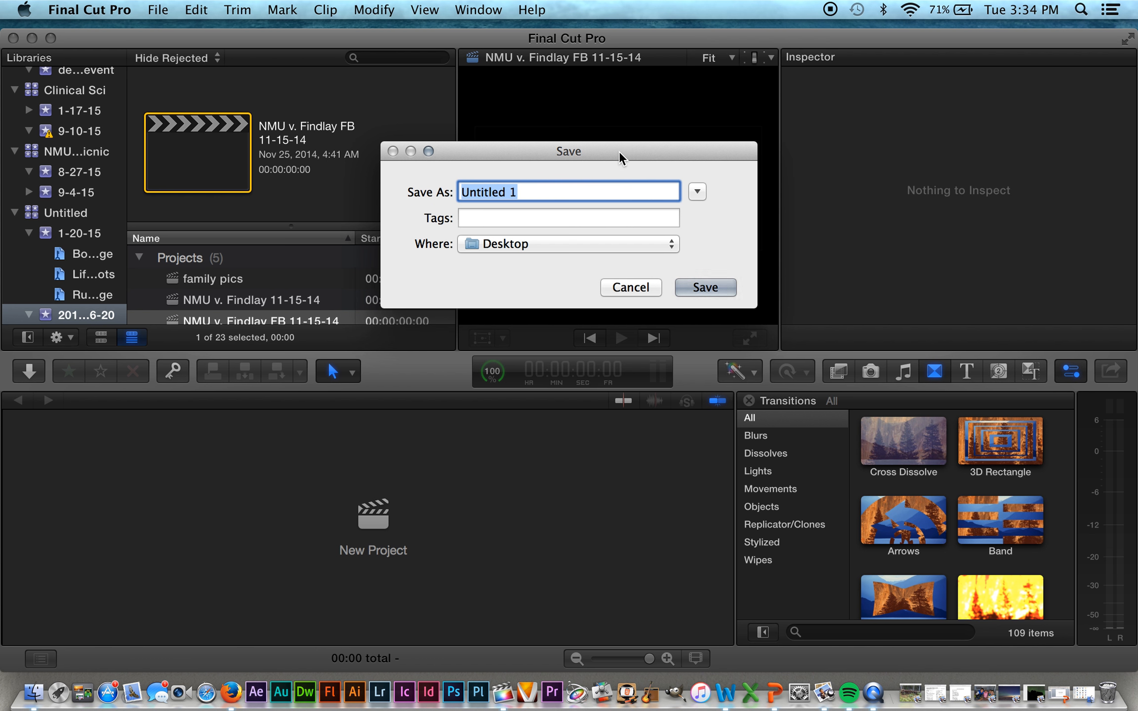
type("BC 200 Test 1")
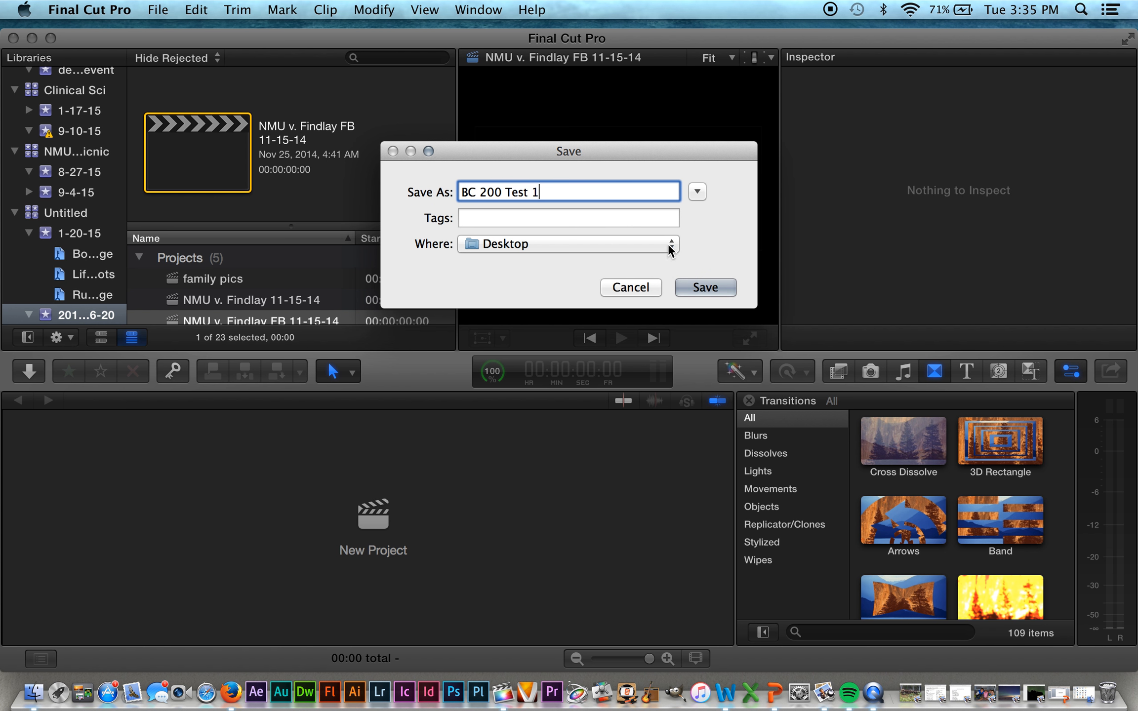
- Dismiss the disk notifications and set the new library's save location to the LACIE SHARE drive
left_click(669, 247)
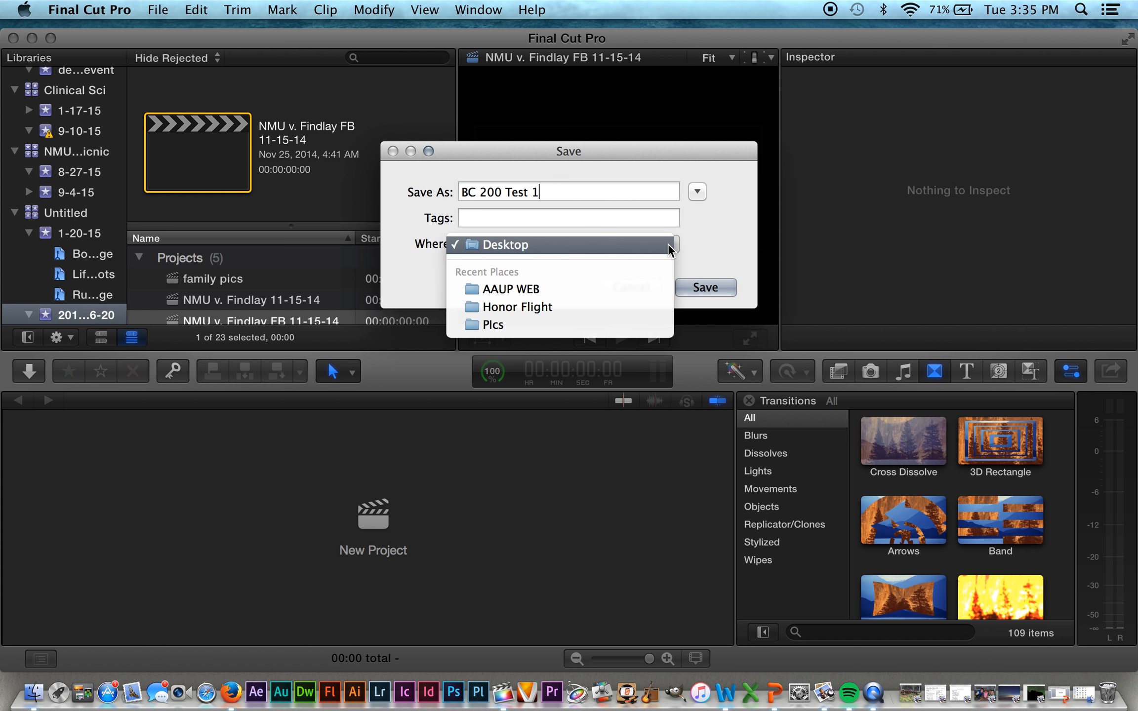
left_click(589, 248)
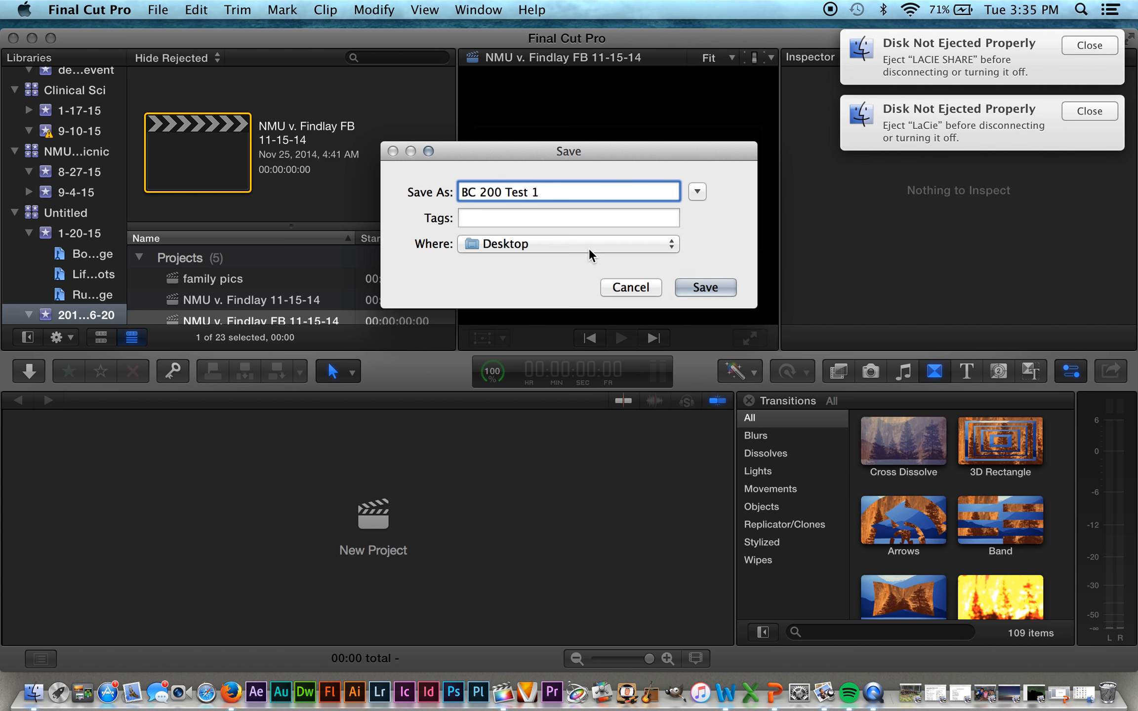
left_click(675, 240)
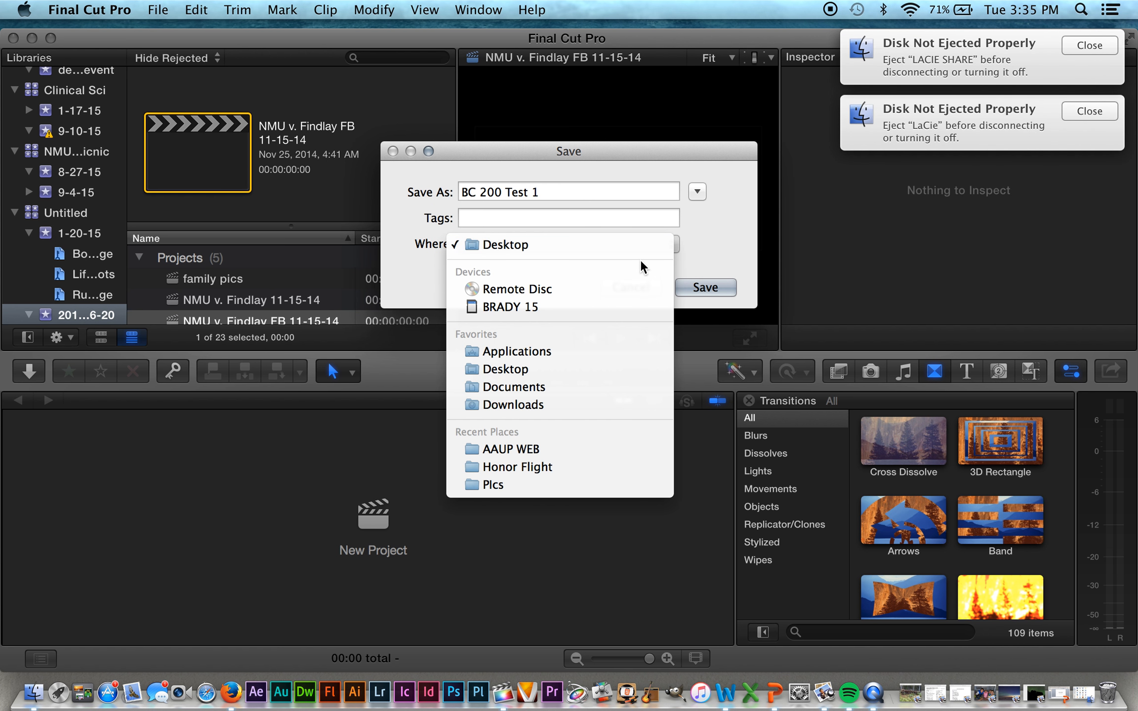
left_click(1067, 48)
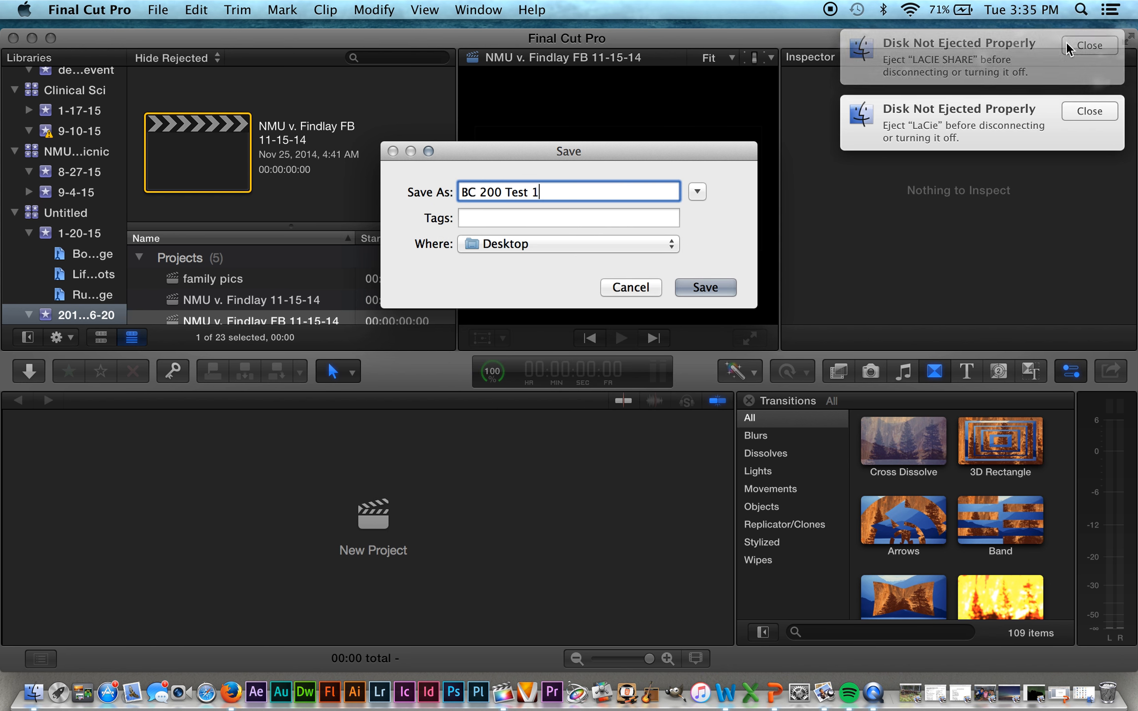
left_click(1079, 46)
left_click(1084, 48)
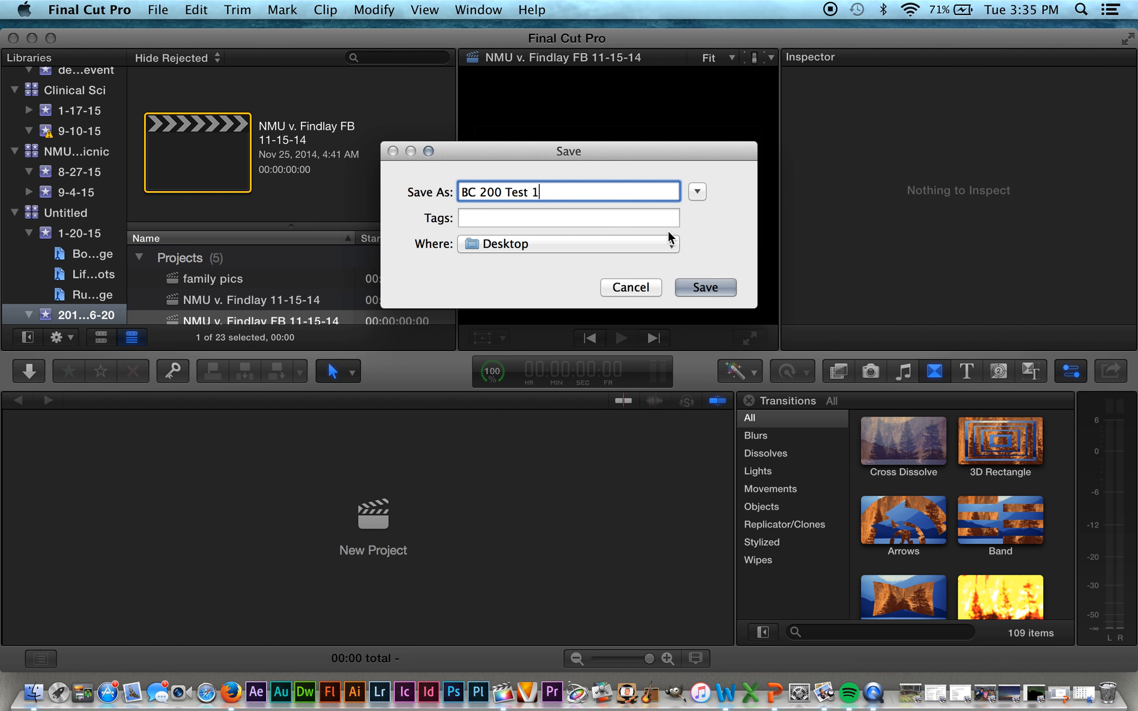
left_click(674, 243)
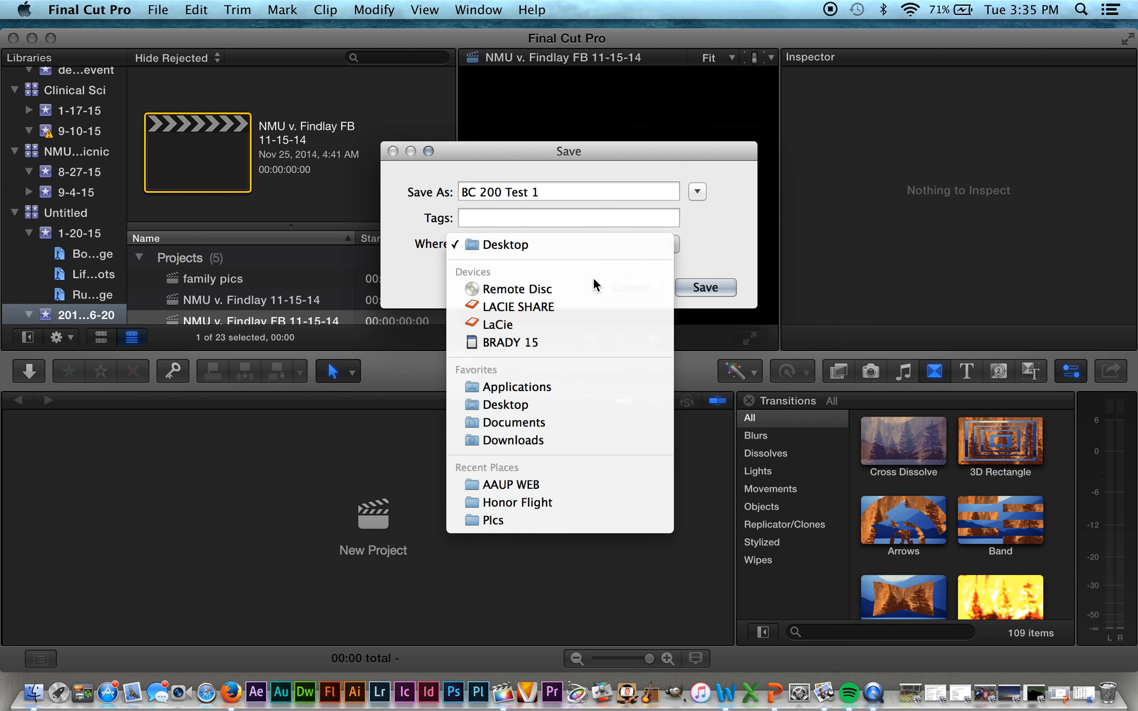
left_click(514, 309)
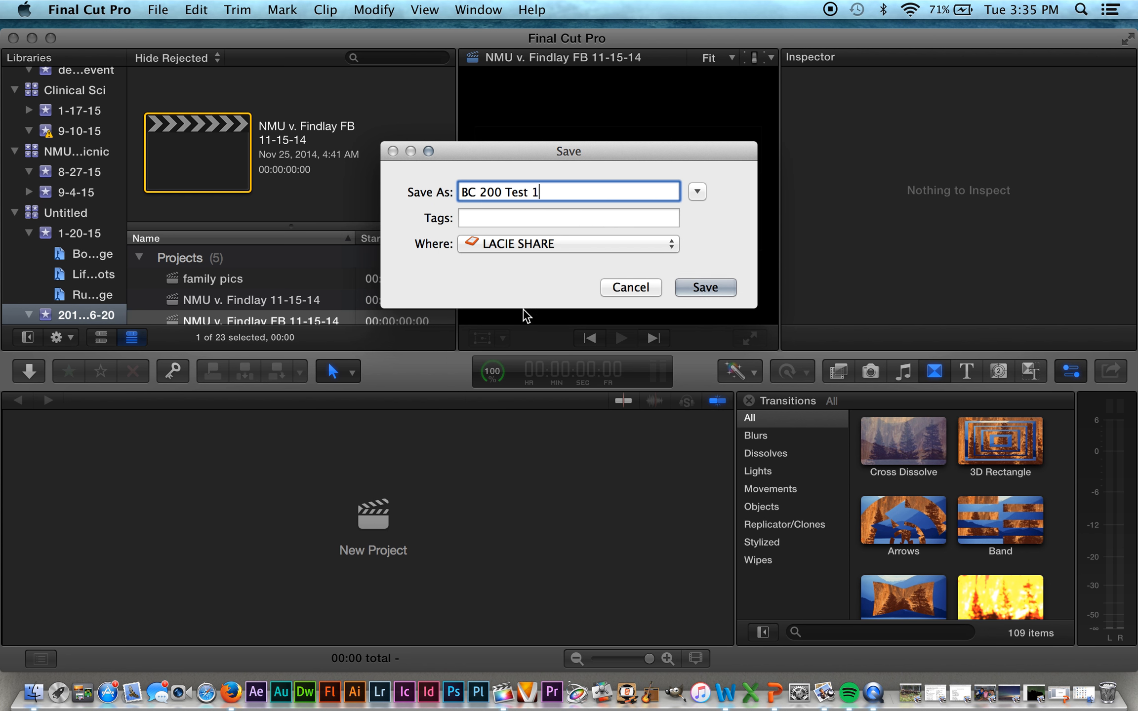
- Create a folder named "Test Library" on LACIE SHARE and save the new library in it
left_click(671, 243)
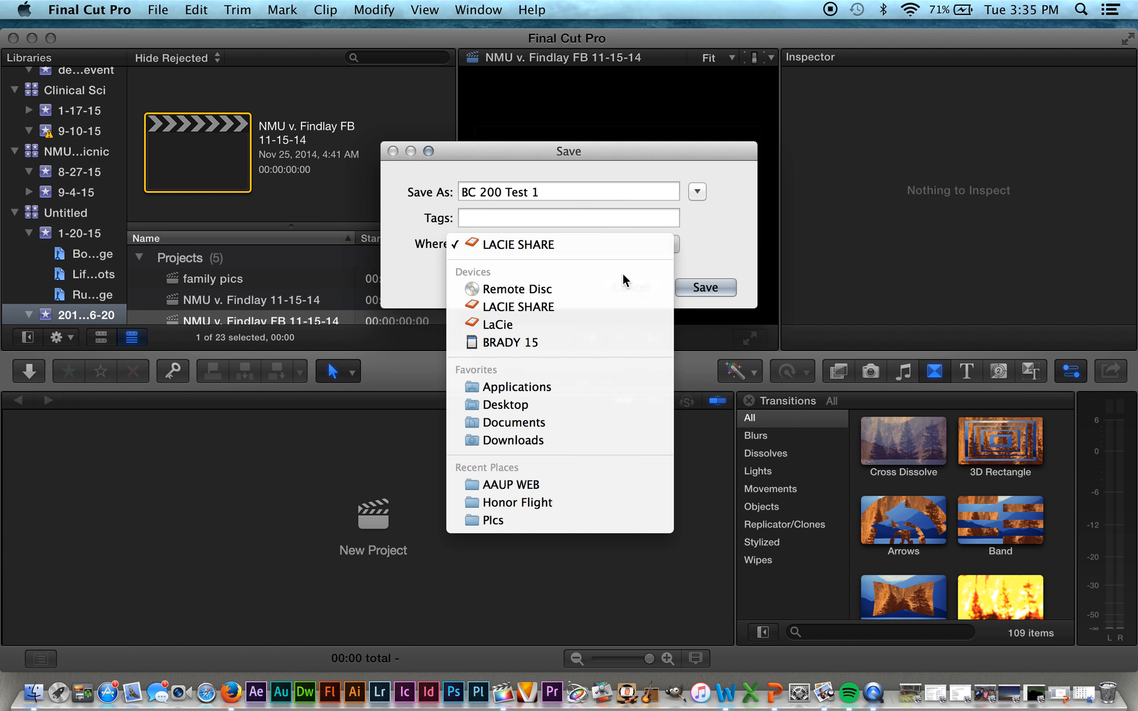
left_click(159, 10)
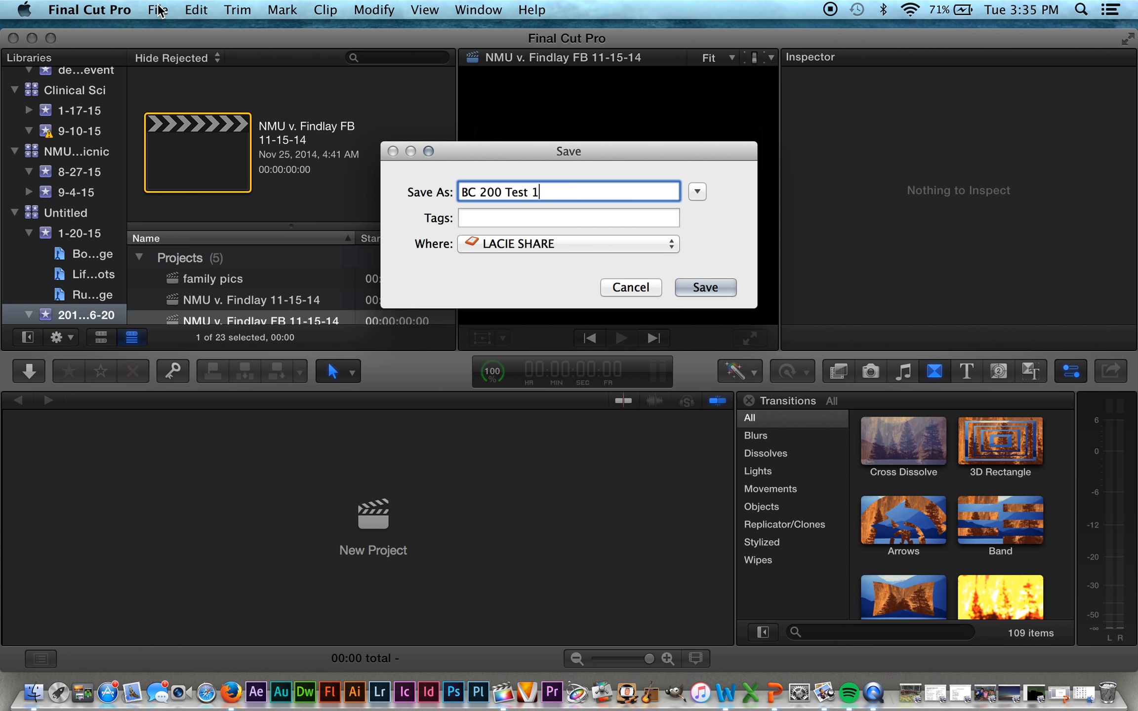
left_click(159, 10)
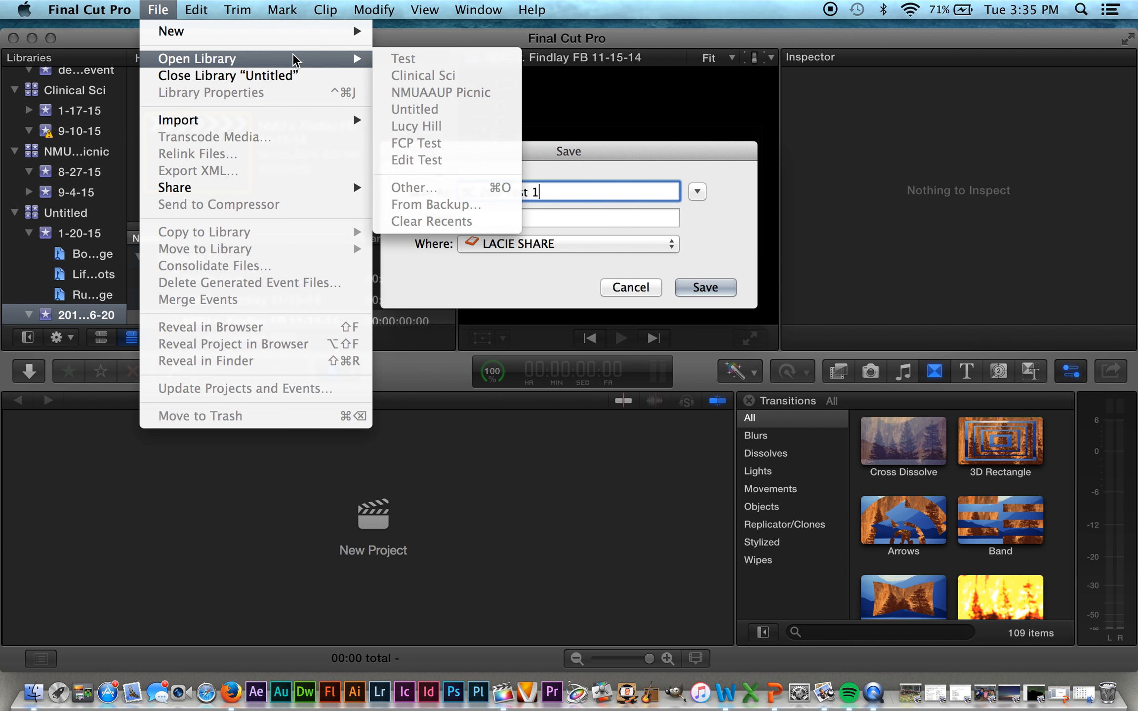
left_click(401, 96)
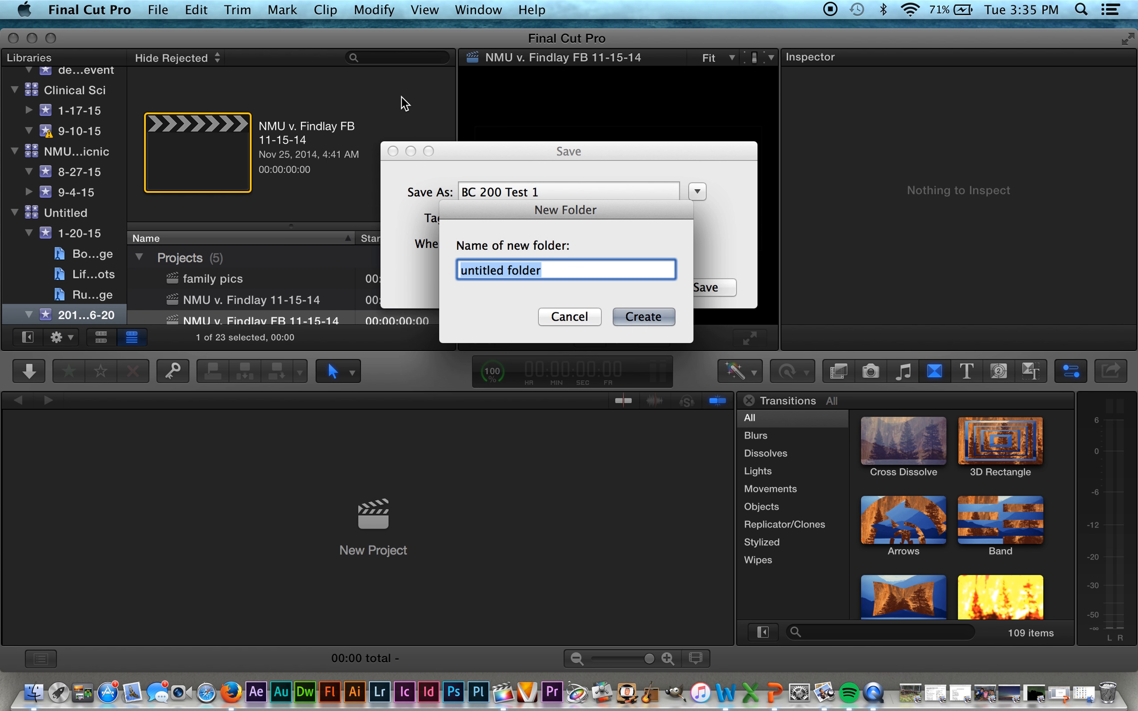
type("Test Li")
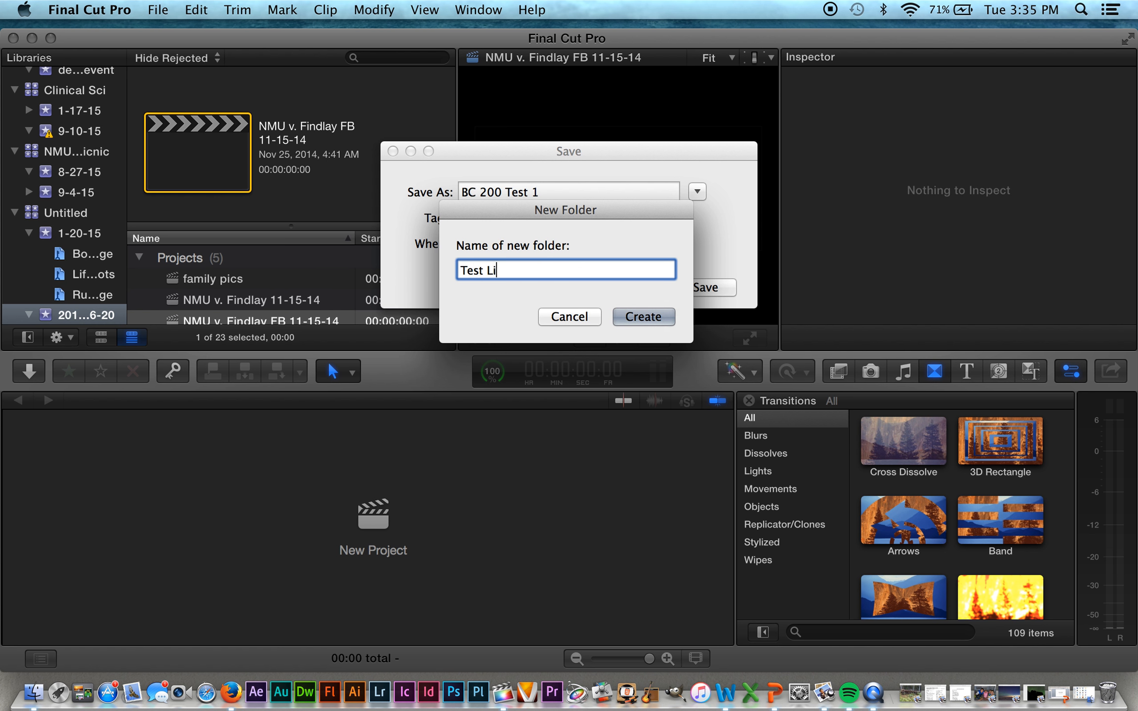
type("brary")
left_click(651, 321)
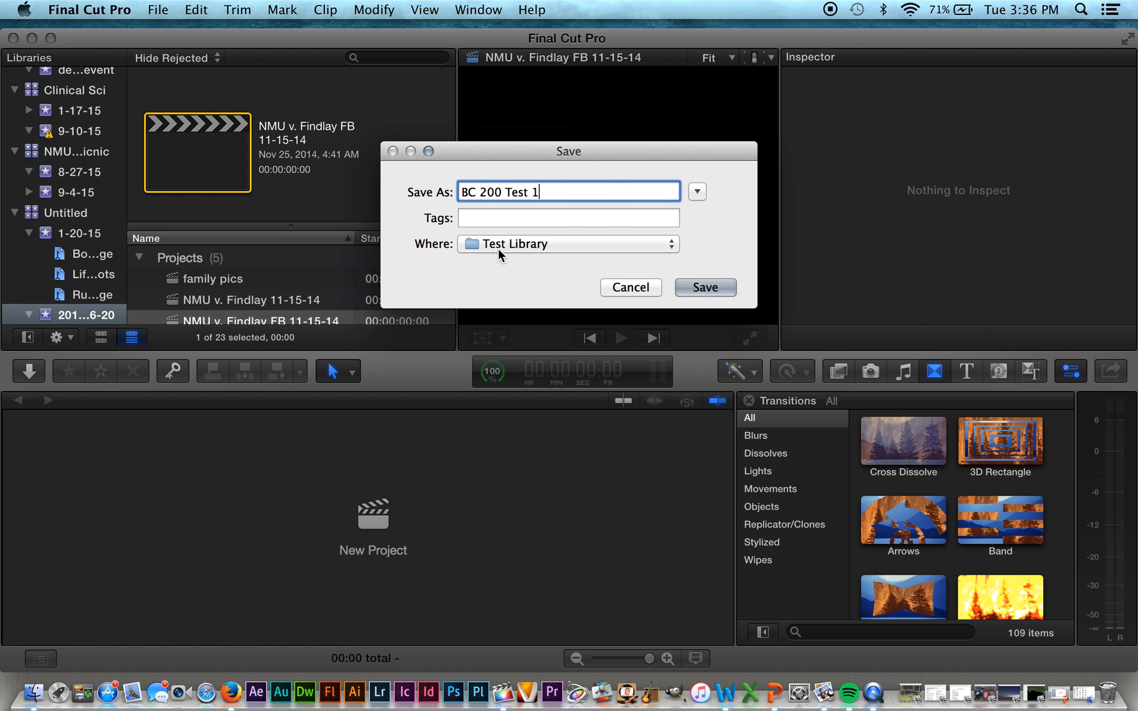
left_click(713, 284)
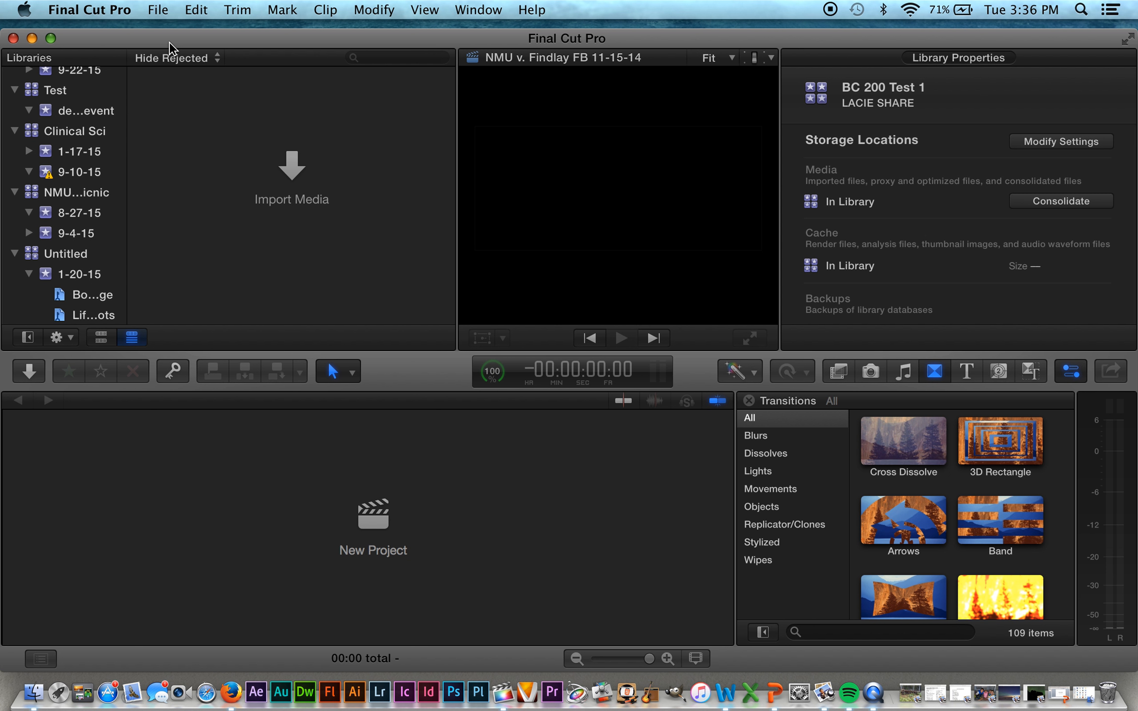
- Create a new event in the BC 200 Test 1 library, keeping the default date name and without a new project
left_click(158, 11)
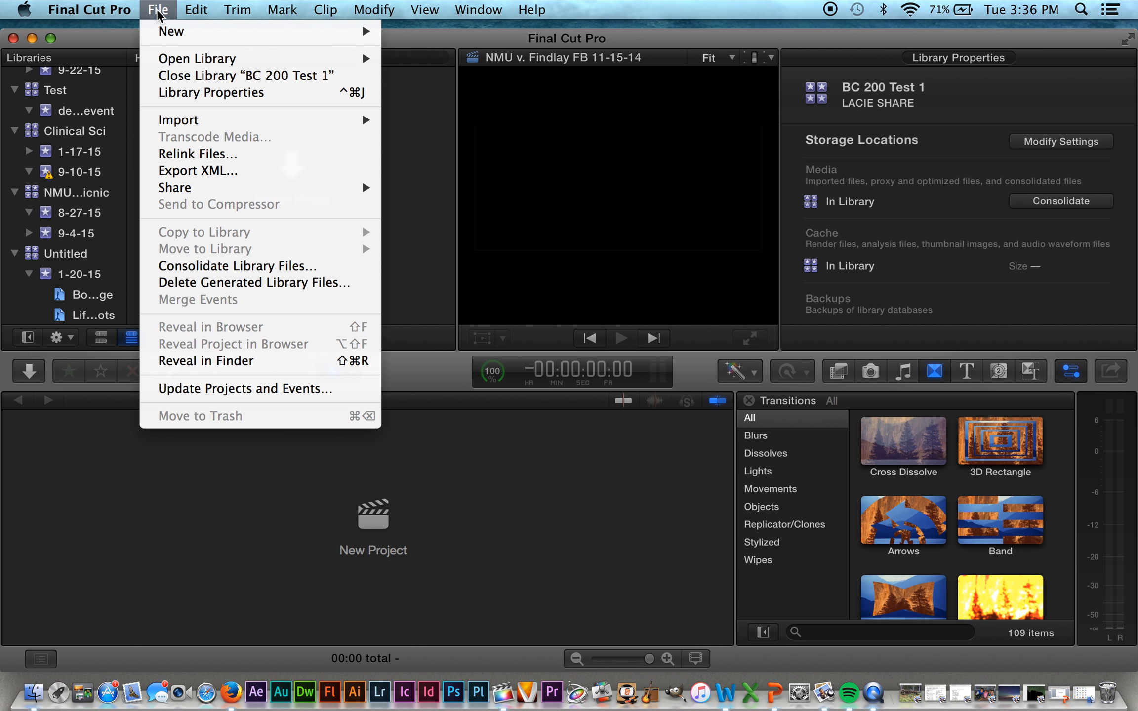
mouse_move(175, 33)
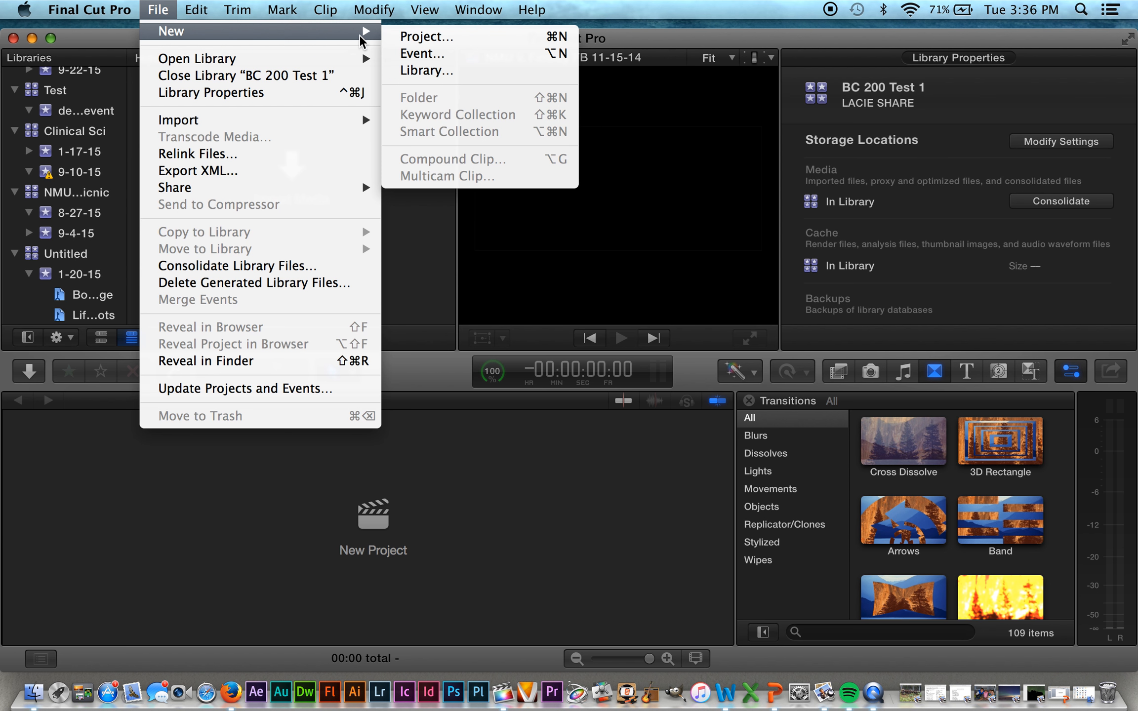
left_click(411, 54)
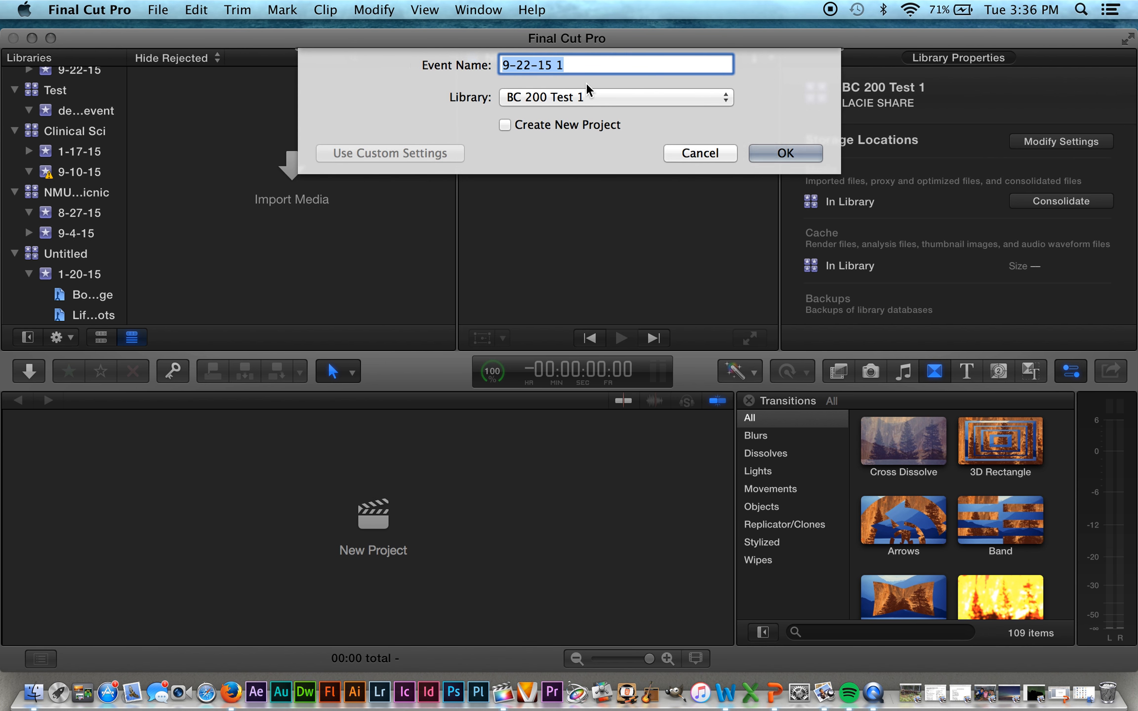
left_click(764, 153)
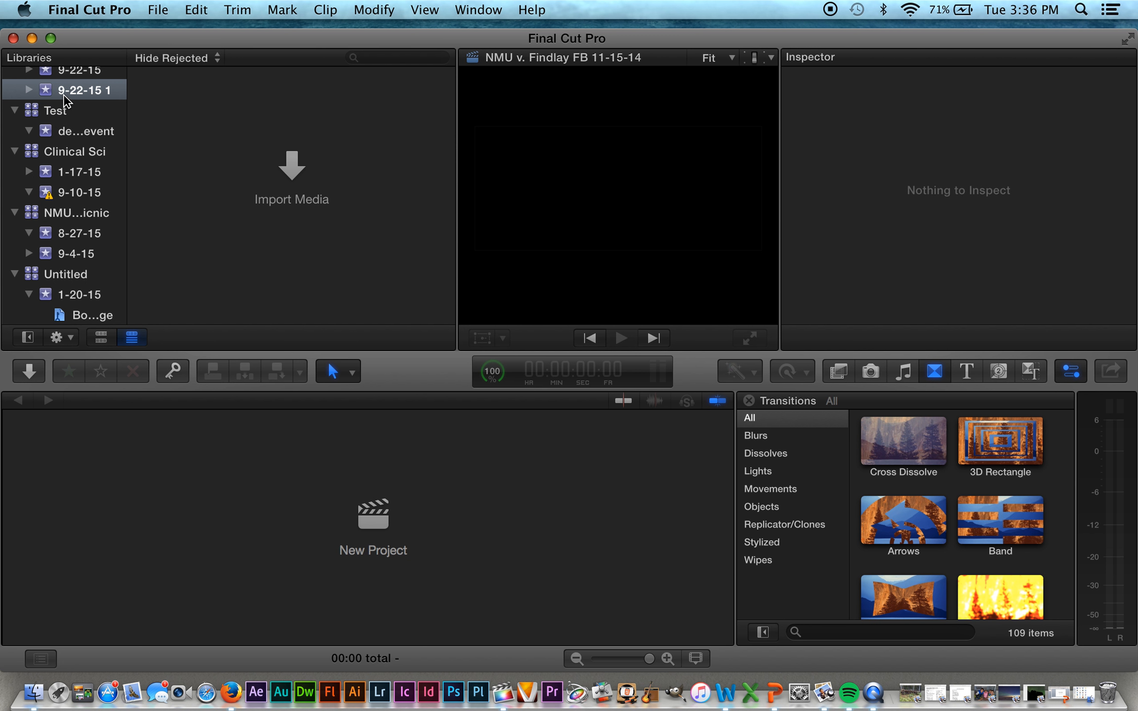
- Create a new project named "VO Test" in the 9-22-15 1 event with the default settings
left_click(162, 15)
mouse_move(166, 33)
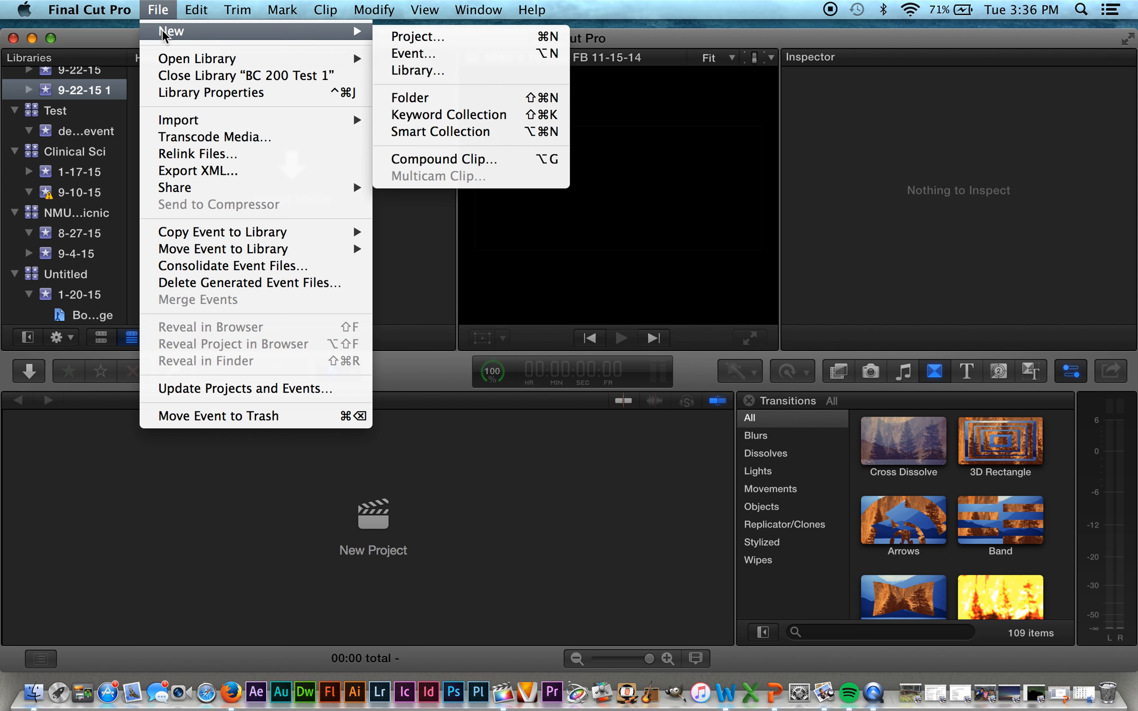
left_click(391, 40)
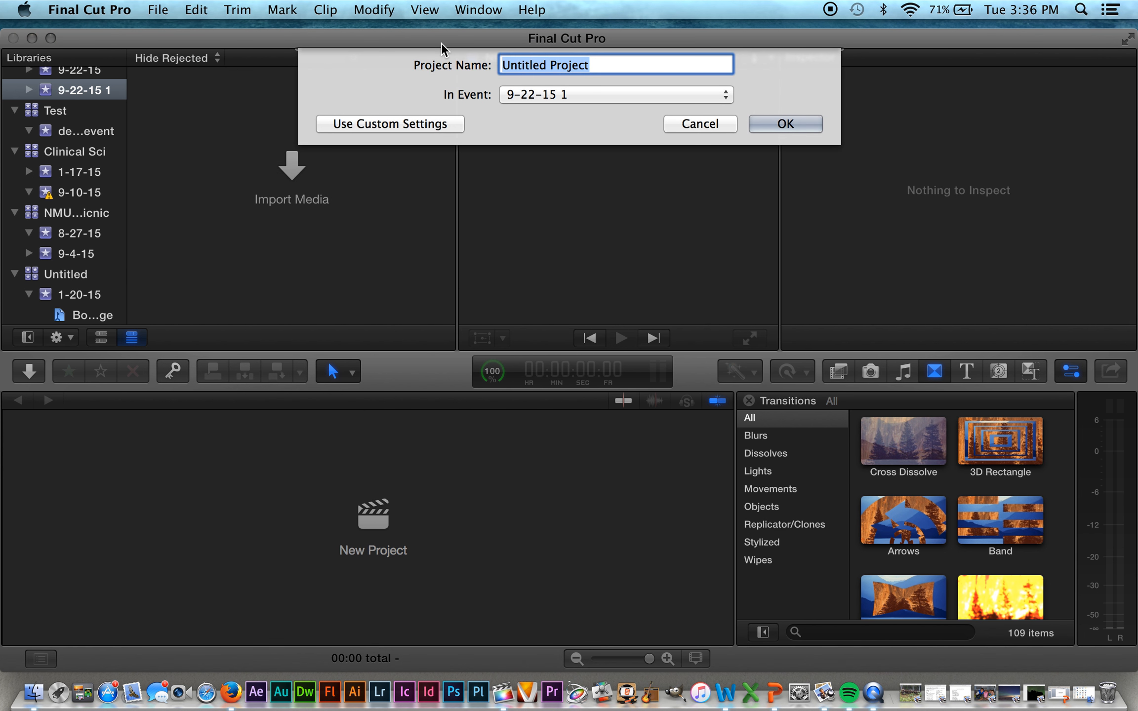
type("VO Test")
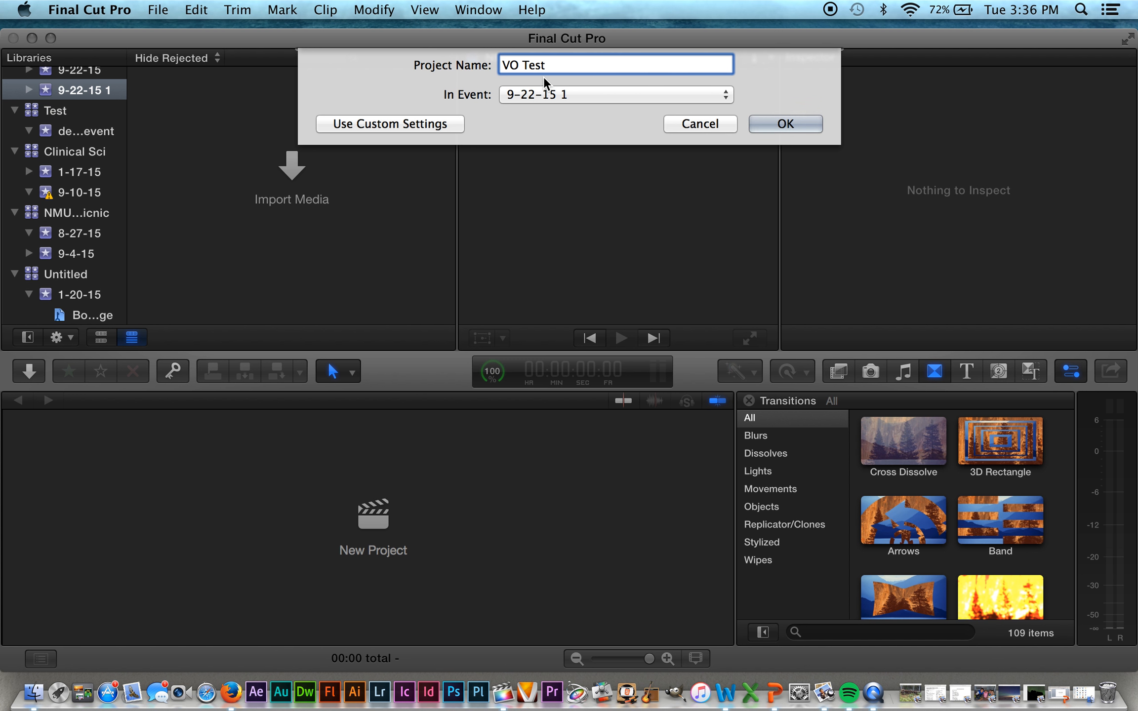
left_click(784, 124)
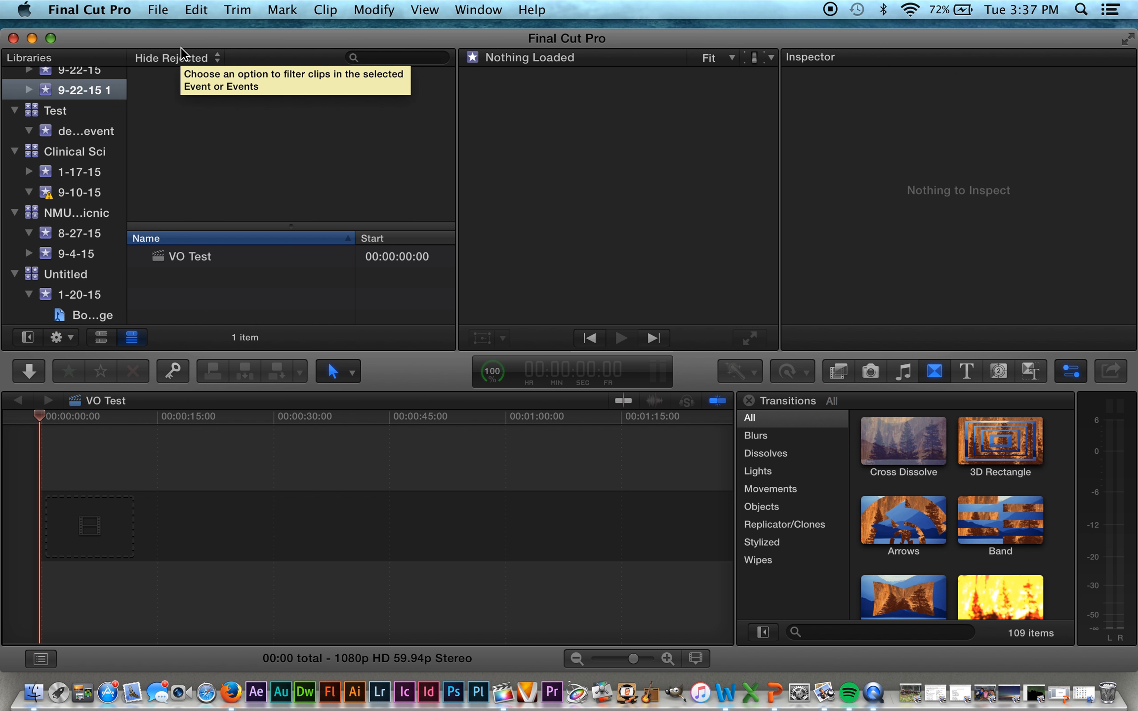
- Open the media import window for the camera card and find the video clips from Sep 8, 2015
left_click(158, 10)
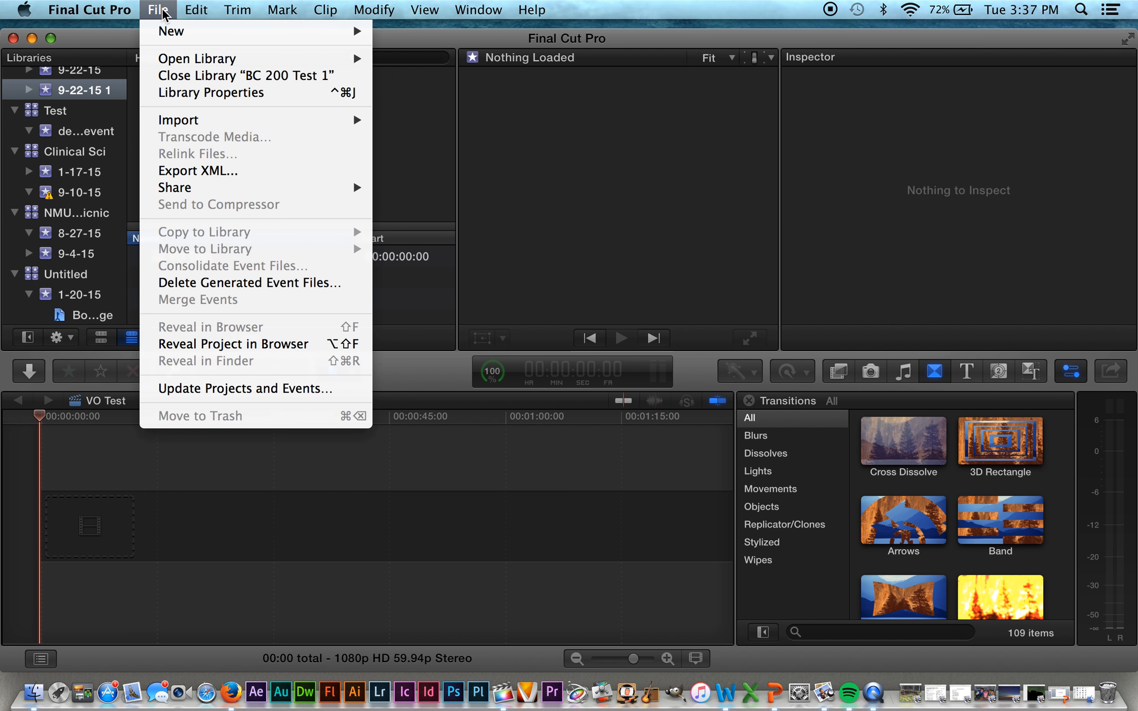
mouse_move(173, 120)
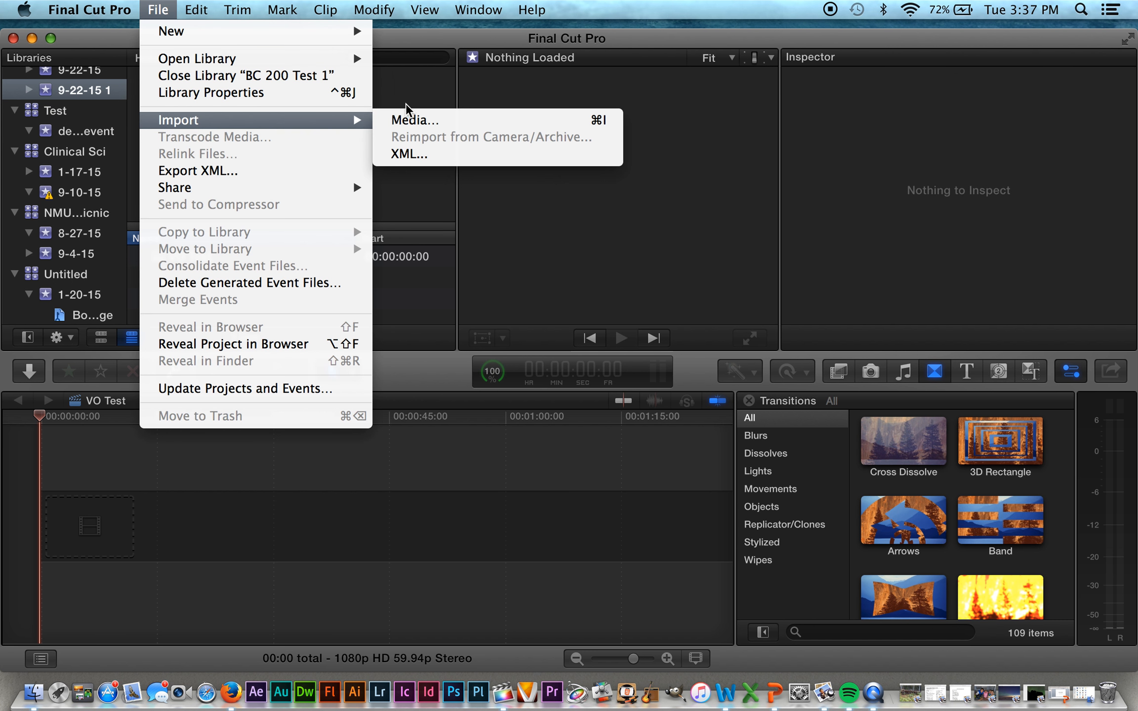
left_click(415, 120)
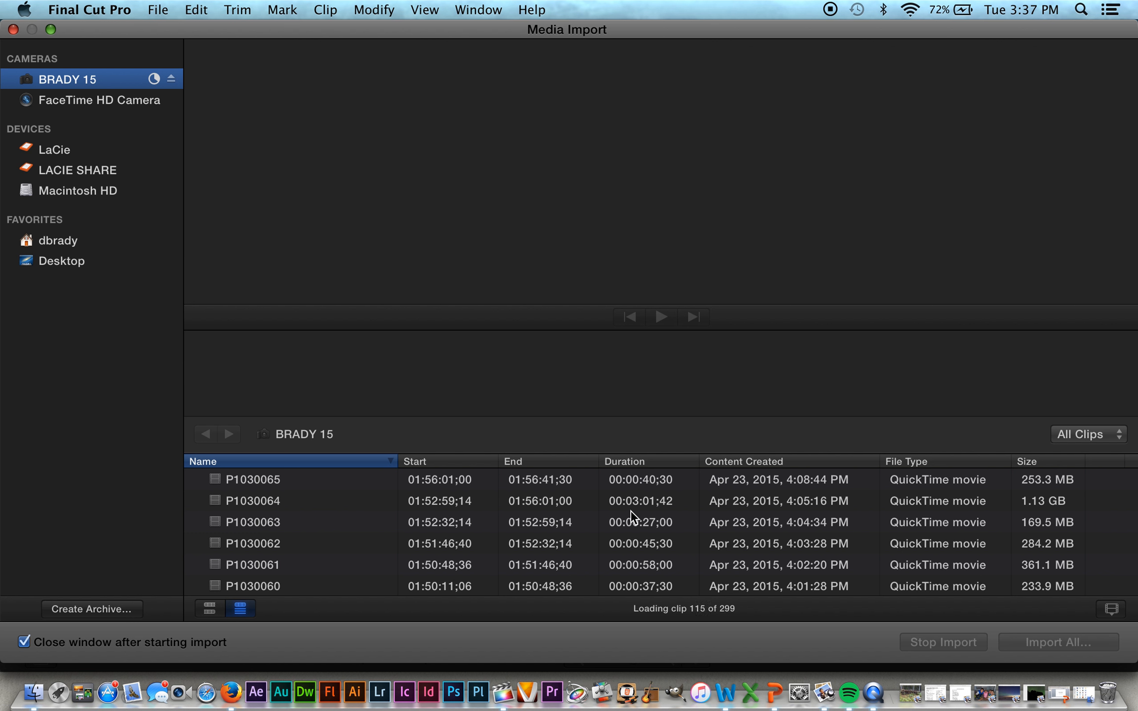
scroll(940, 560, "down", 5)
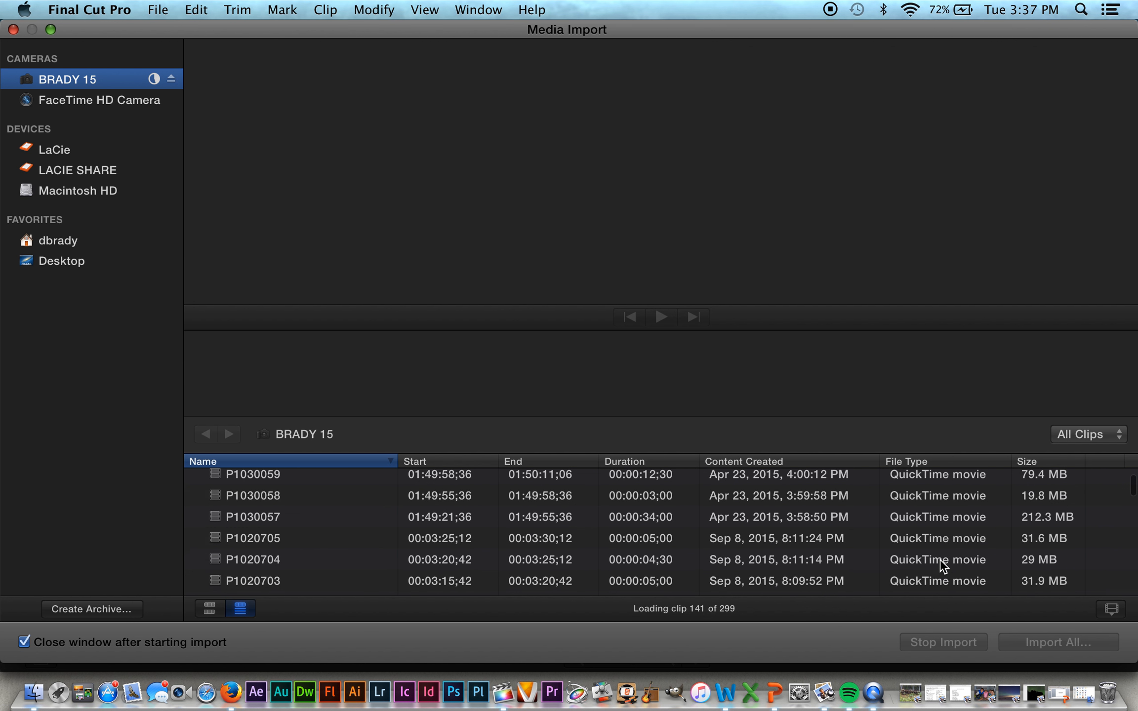
scroll(940, 560, "down", 9)
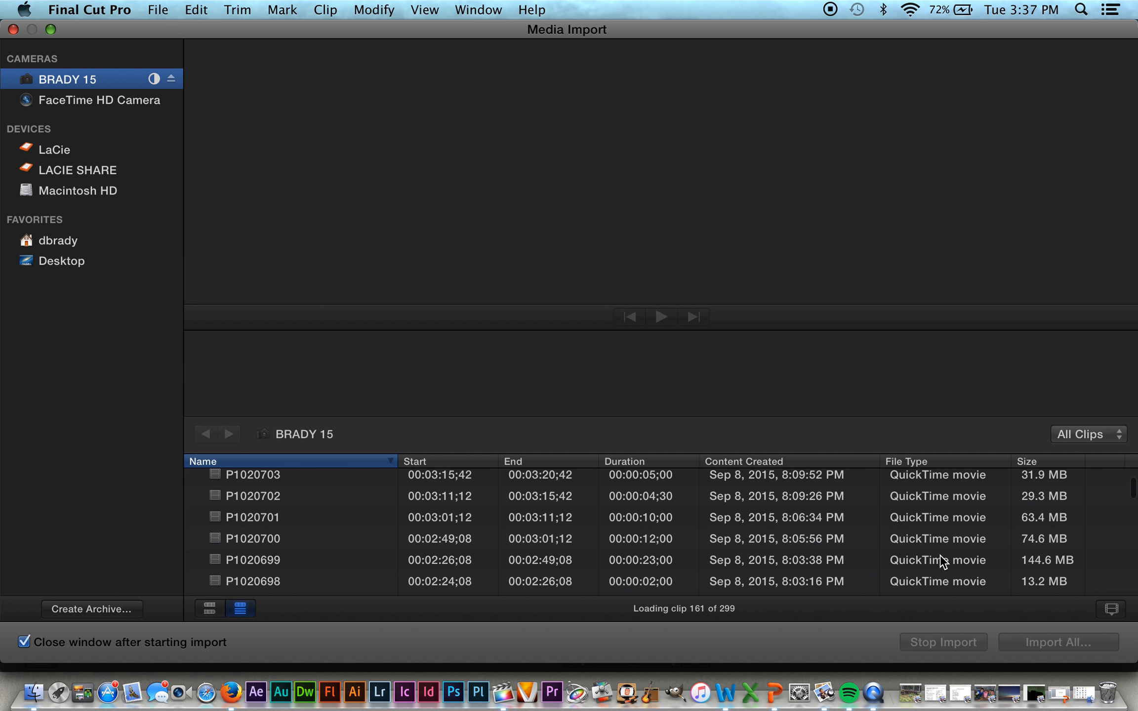
scroll(940, 558, "down", 5)
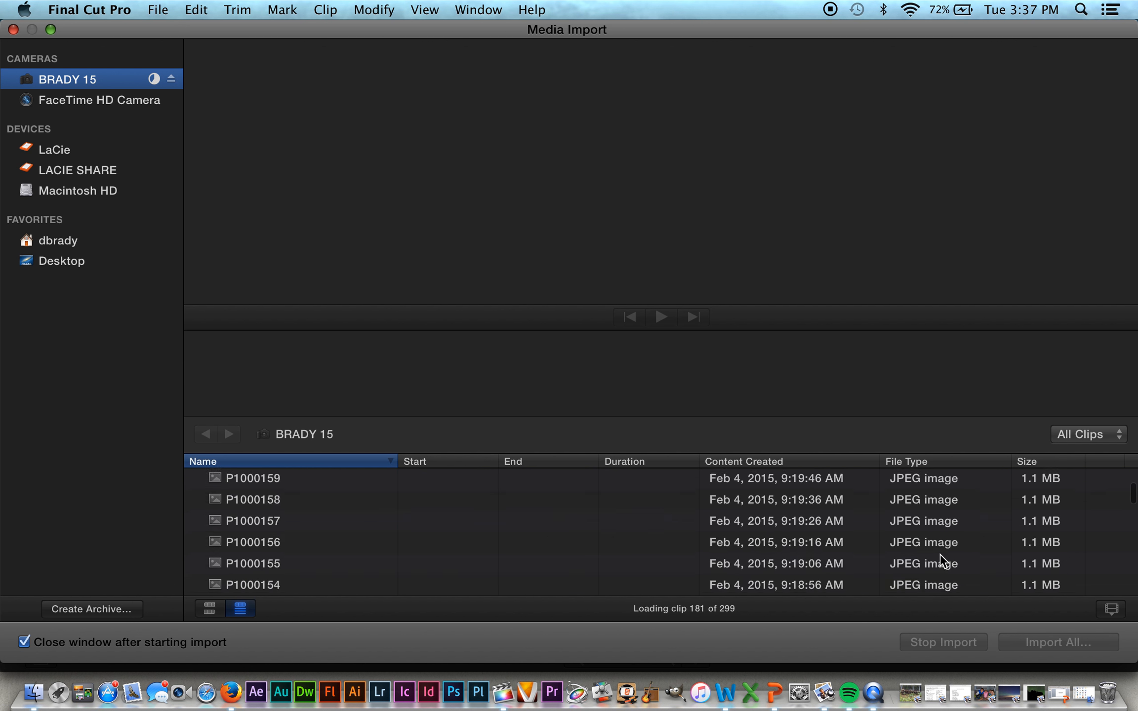
scroll(940, 554, "up", 8)
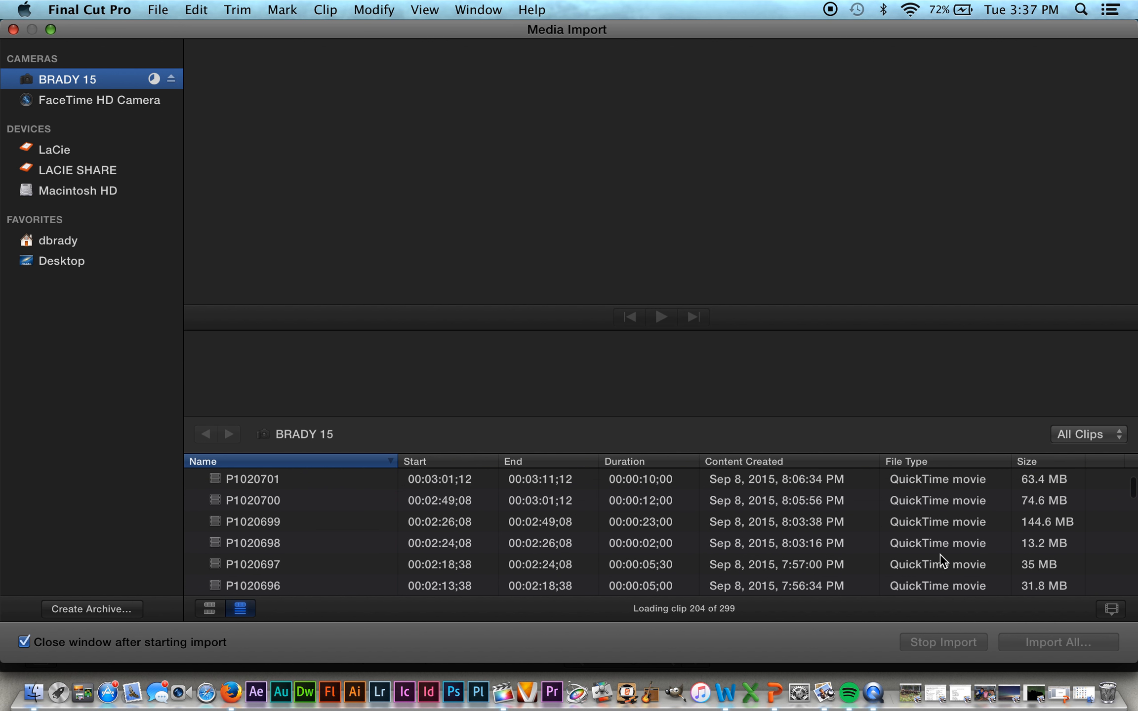
scroll(940, 553, "up", 3)
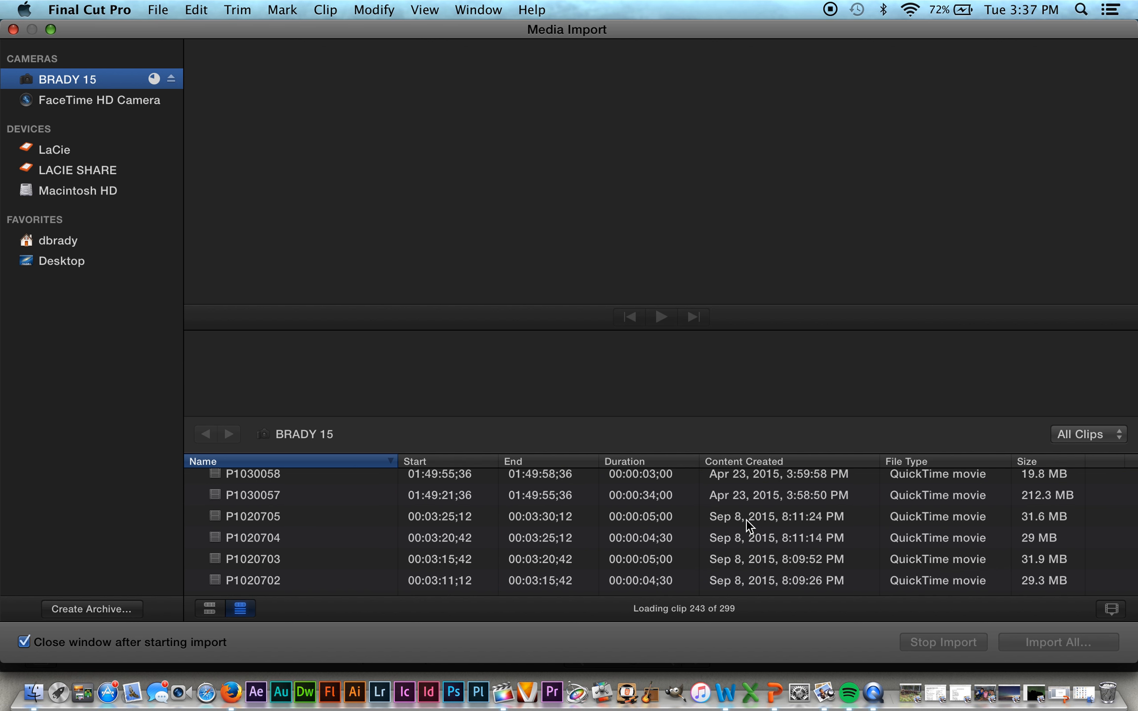
- Import clips P1020705 through P1020693 into the existing event 9-22-15 1, copying the files to the library
left_click(746, 519)
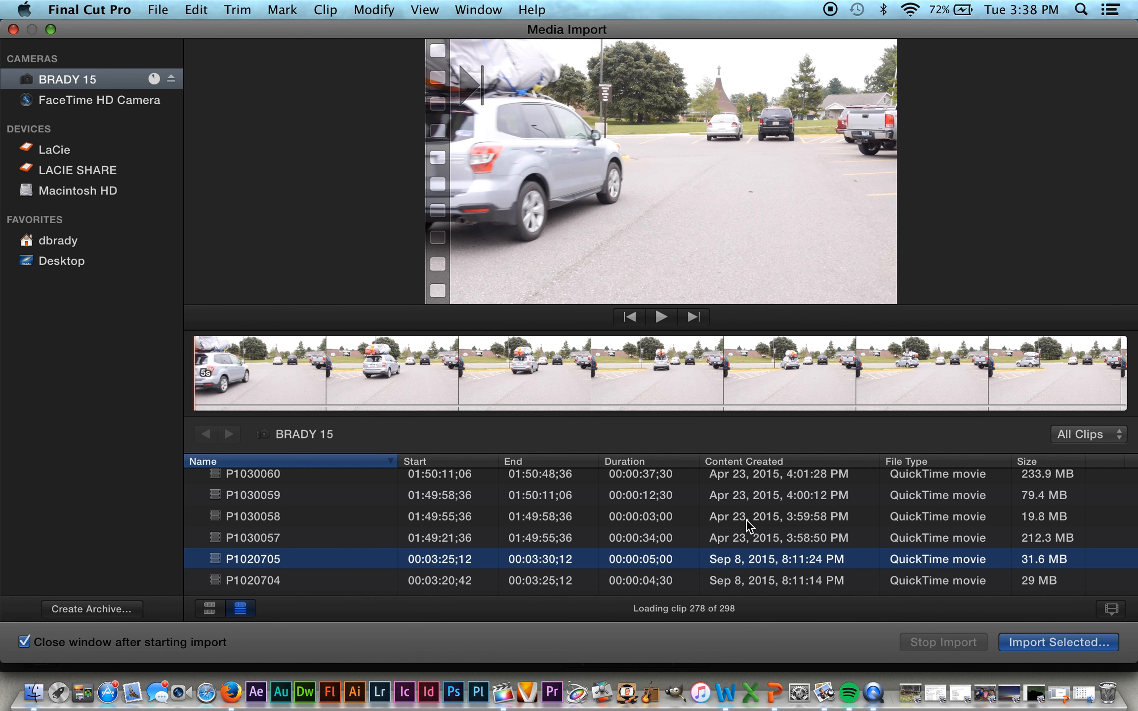
key("shift+Down")
key("shift+Down")
key("shift+Down")
key("shift+Down")
key("shift+Down")
key("shift+Down")
key("shift+Down")
key("shift+Down")
key("shift+Down")
key("shift+Down")
key("shift+Down")
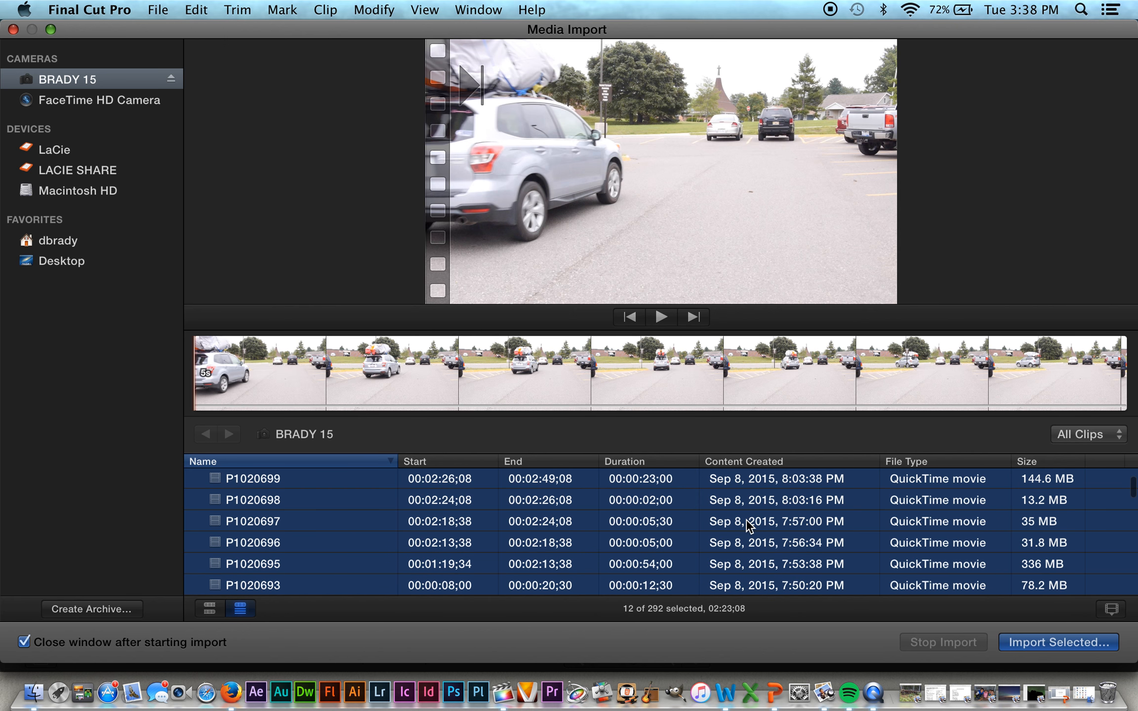
key("shift+Down")
key("shift+Down")
key("shift+Up")
key("shift+Up")
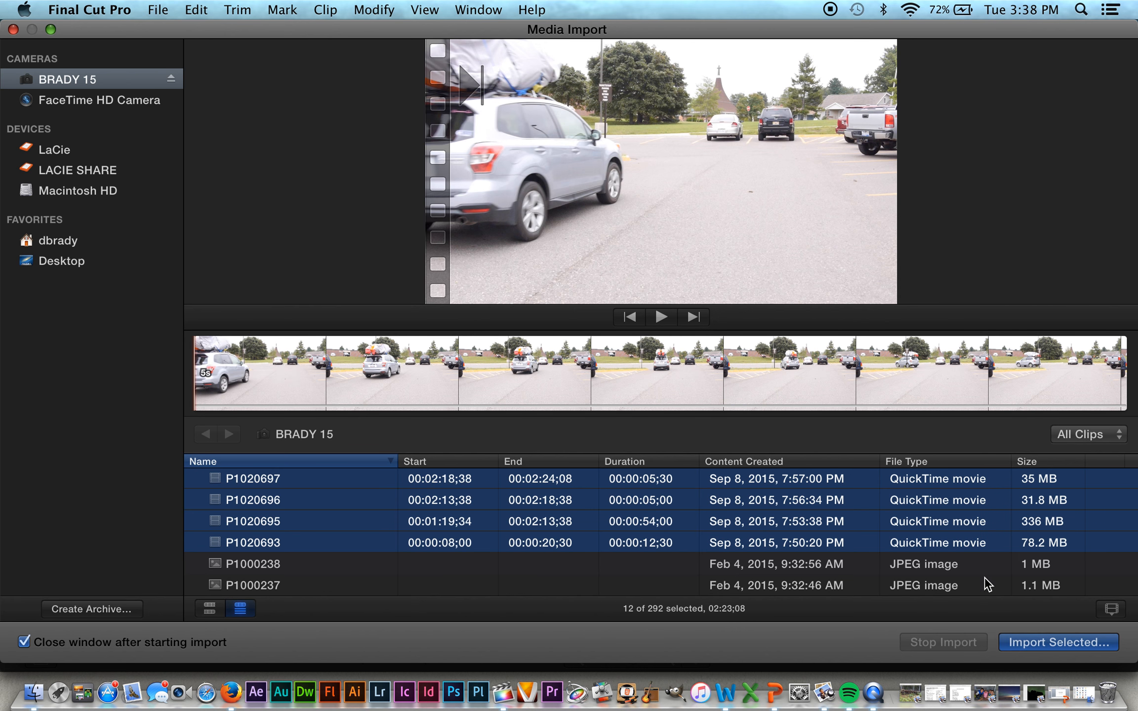
left_click(1021, 641)
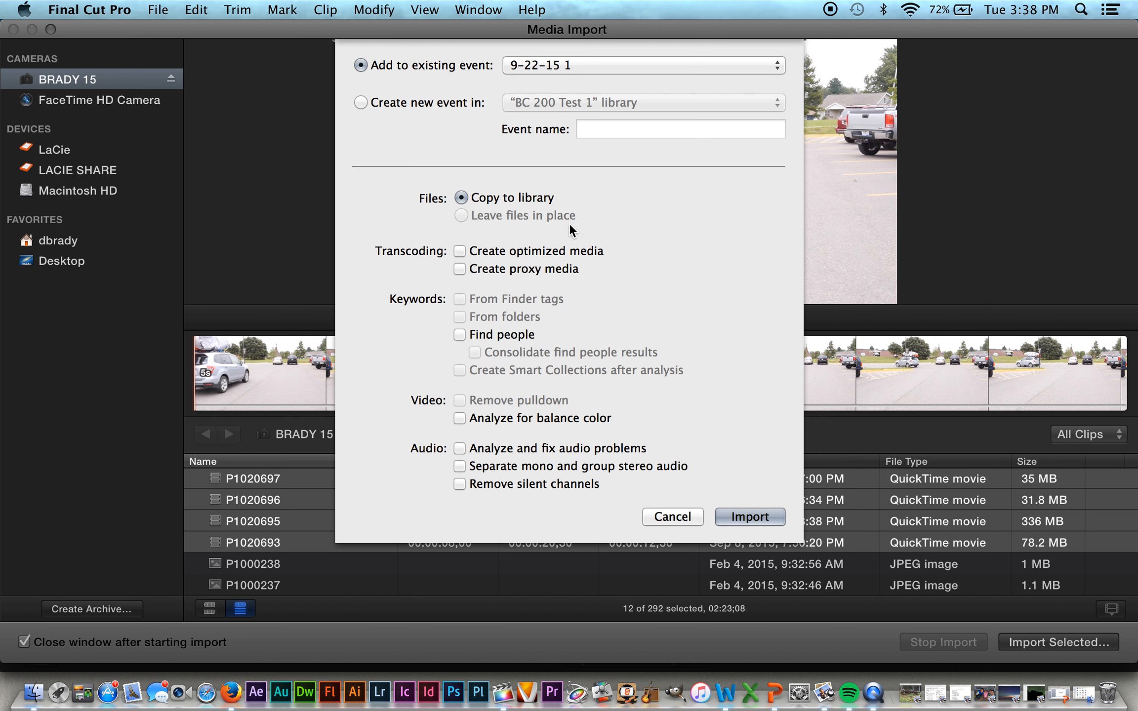
left_click(753, 517)
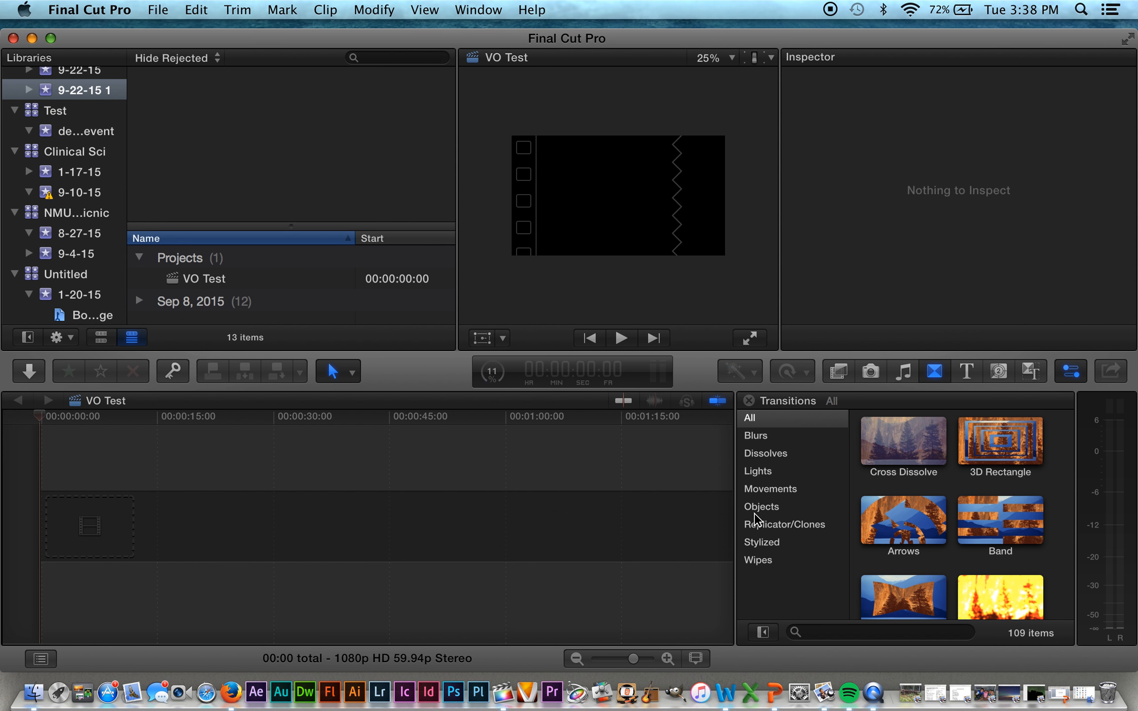
- Expand the Sep 8, 2015 group in the event and enlarge the clip list to reach its last clips
left_click(141, 302)
scroll(264, 292, "down", 5)
scroll(267, 292, "down", 1)
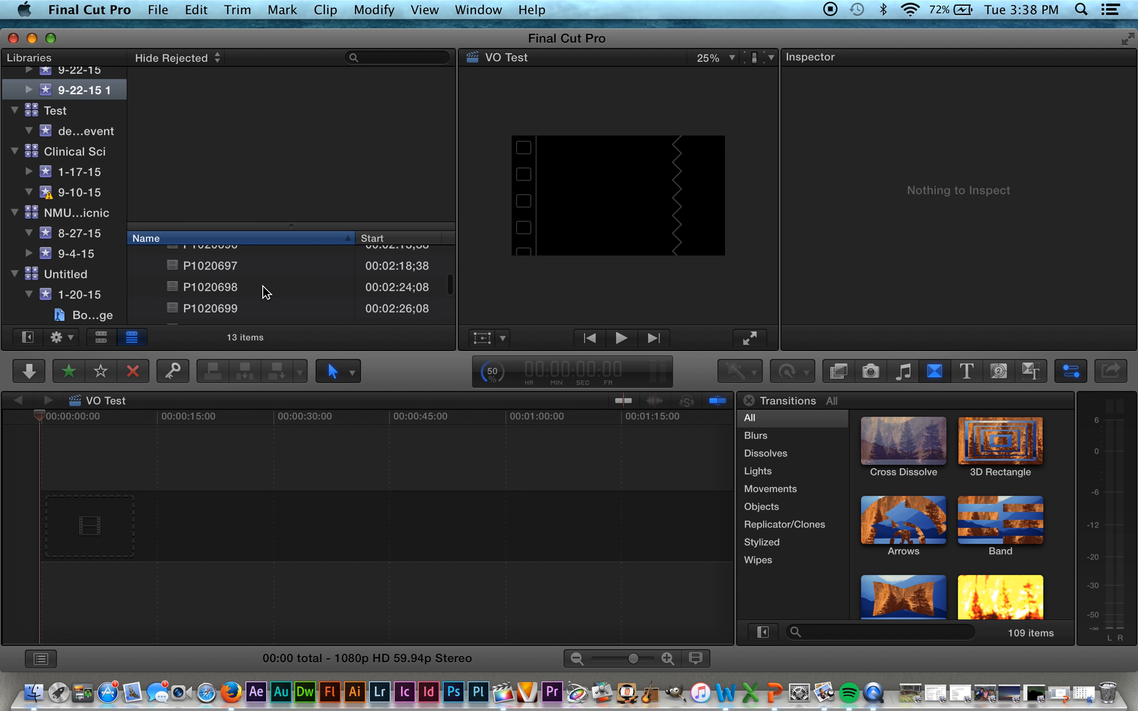
left_click_drag(282, 226, 280, 167)
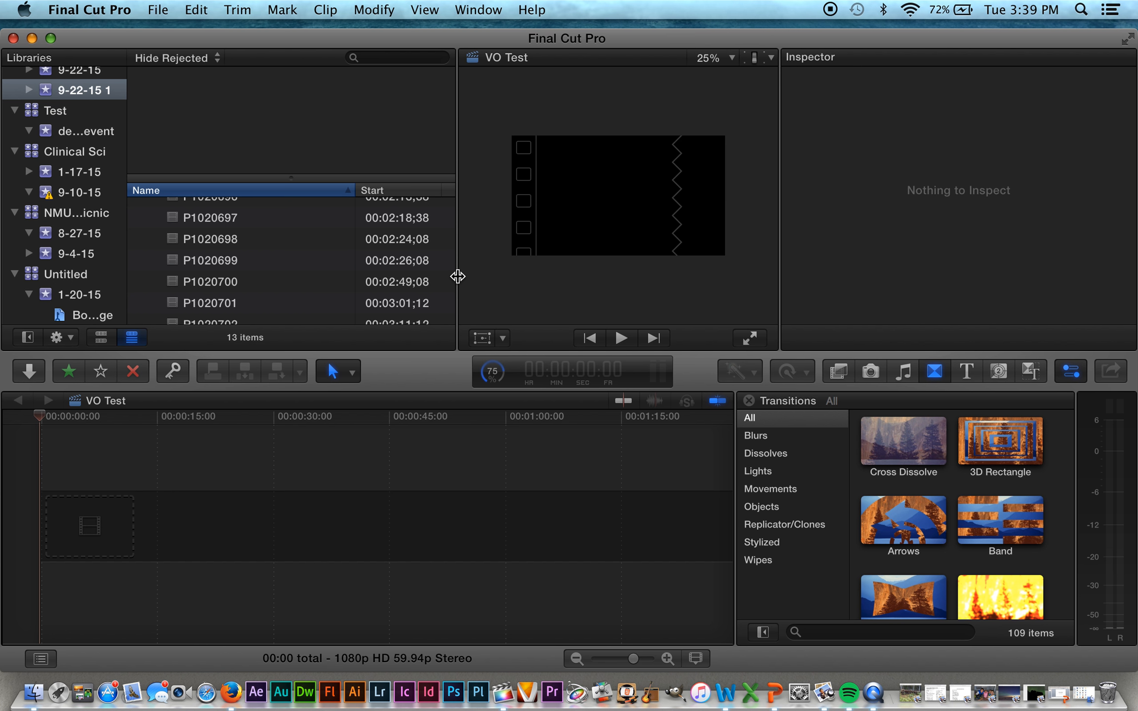
scroll(338, 296, "down", 4)
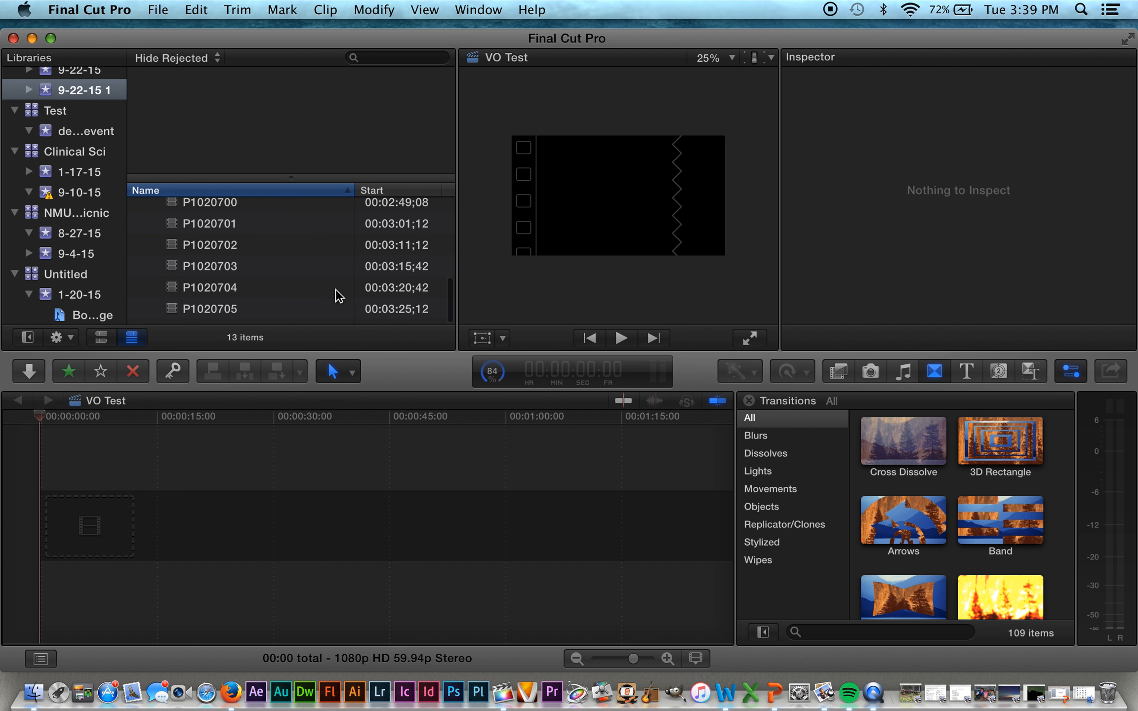
- Preview the imported clips P1020700, P1020701 and P1020702 one after another
left_click(198, 211)
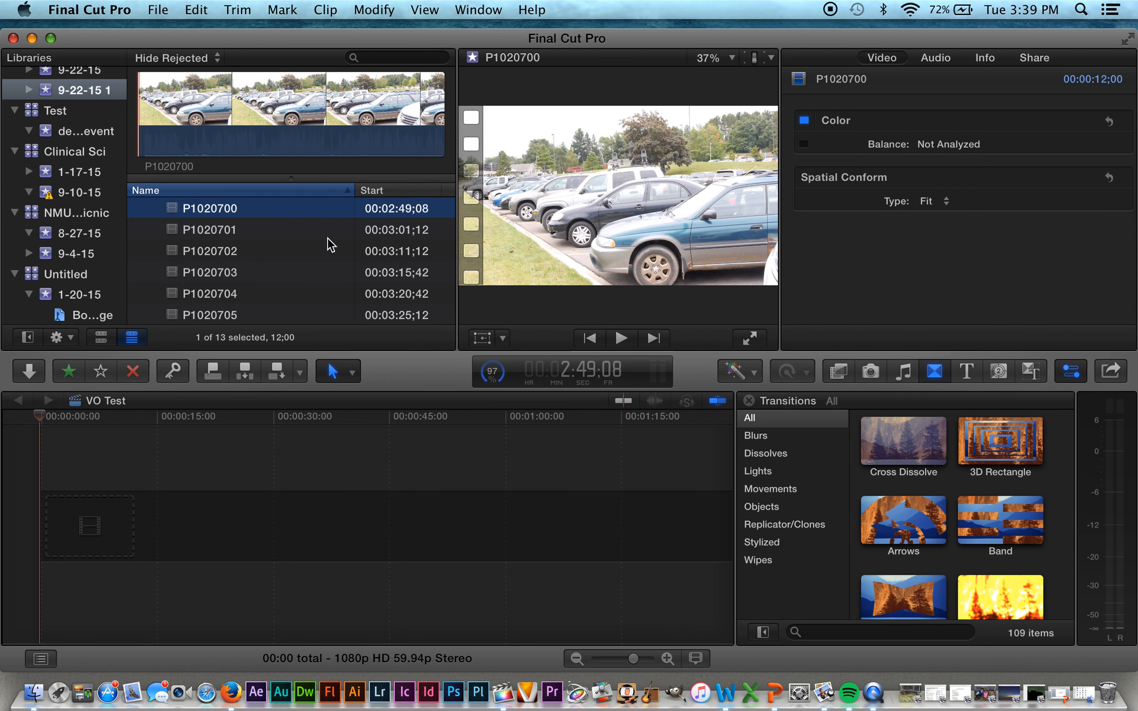
left_click(225, 232)
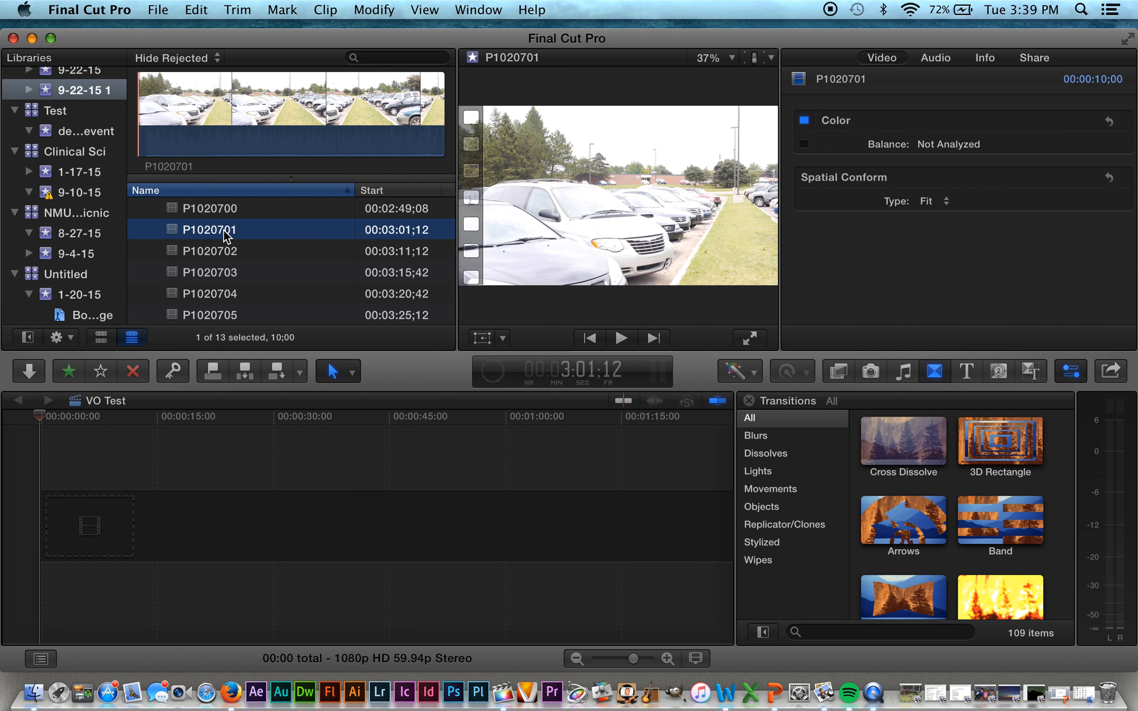
left_click(225, 254)
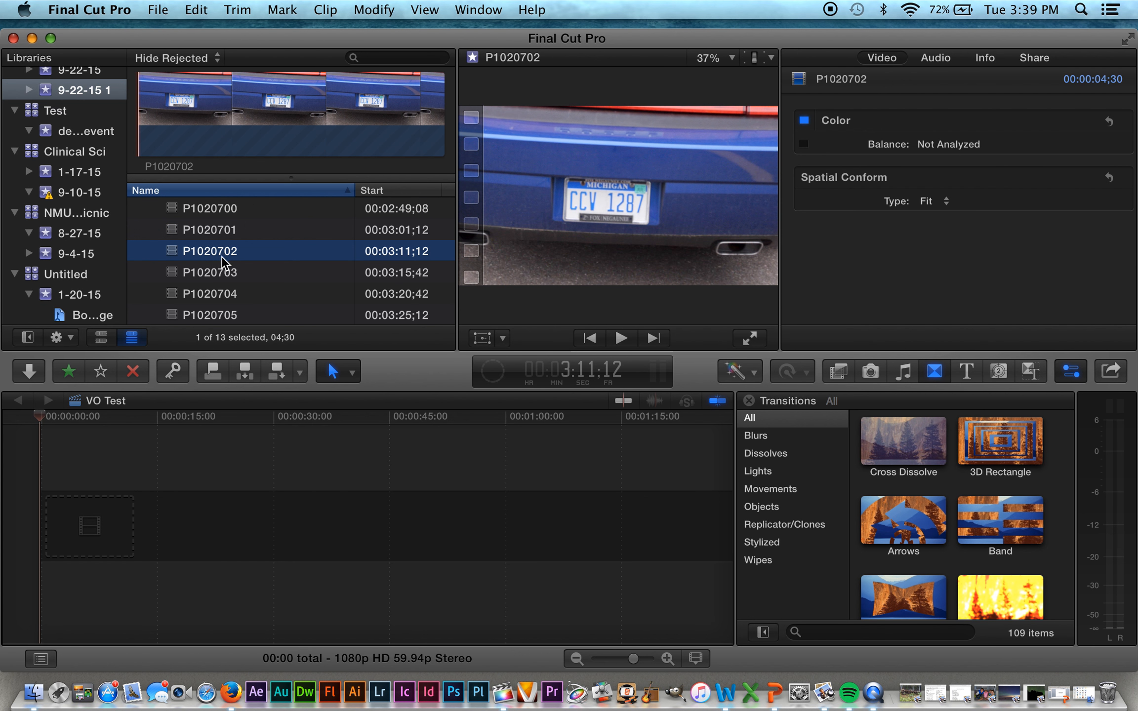
- Play clip P1020700 to its end, run it in reverse to its start, and play it forward again
left_click(211, 210)
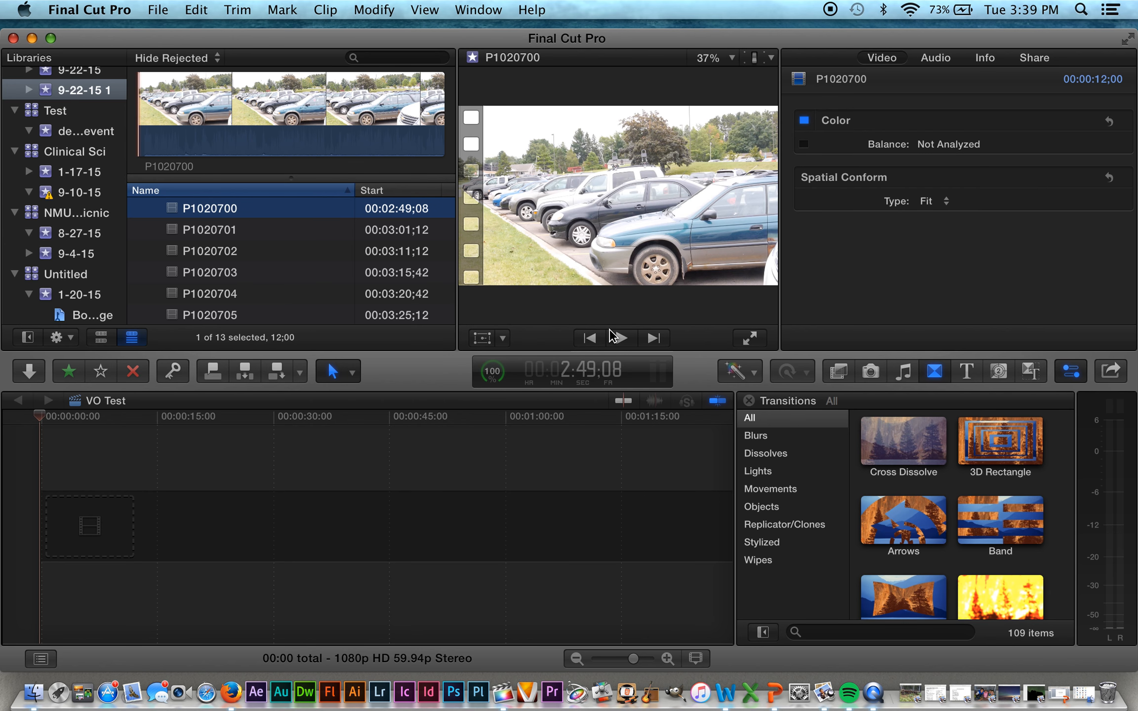
left_click(612, 337)
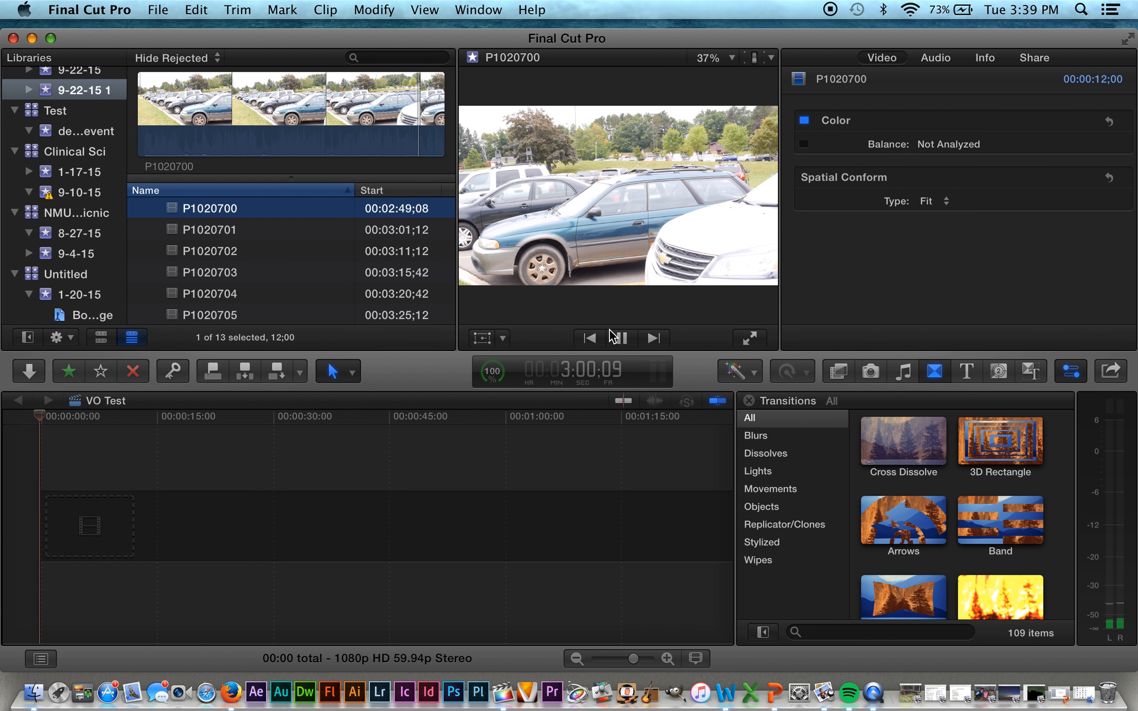
left_click(612, 337)
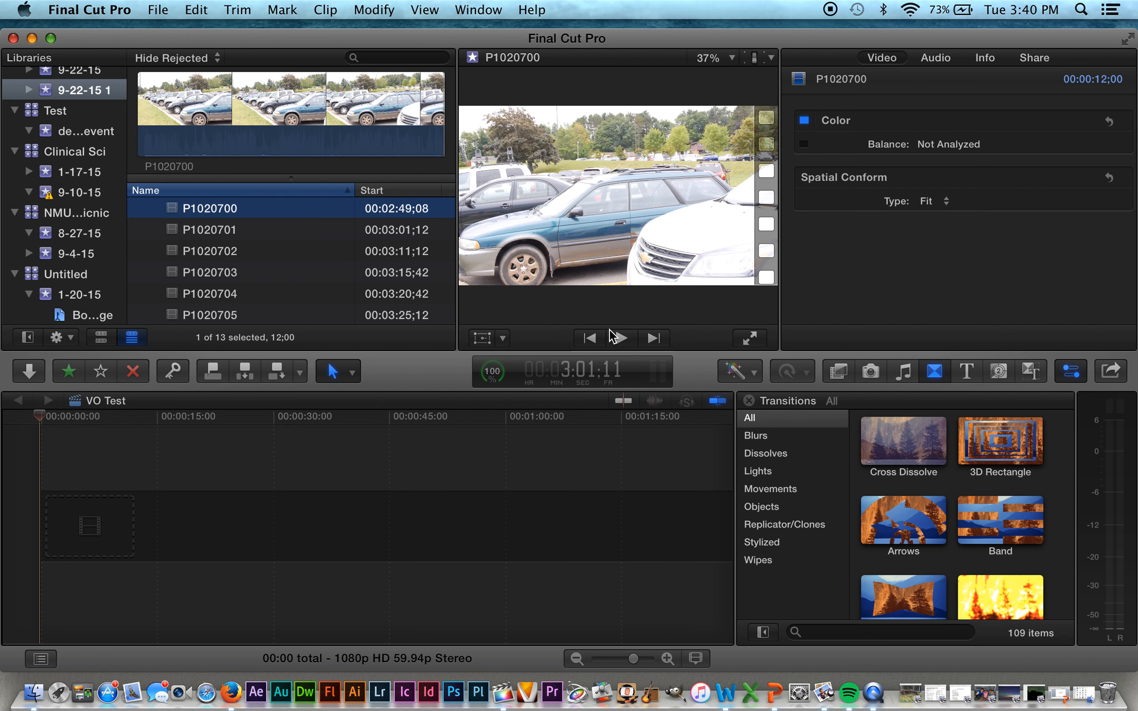
key("k")
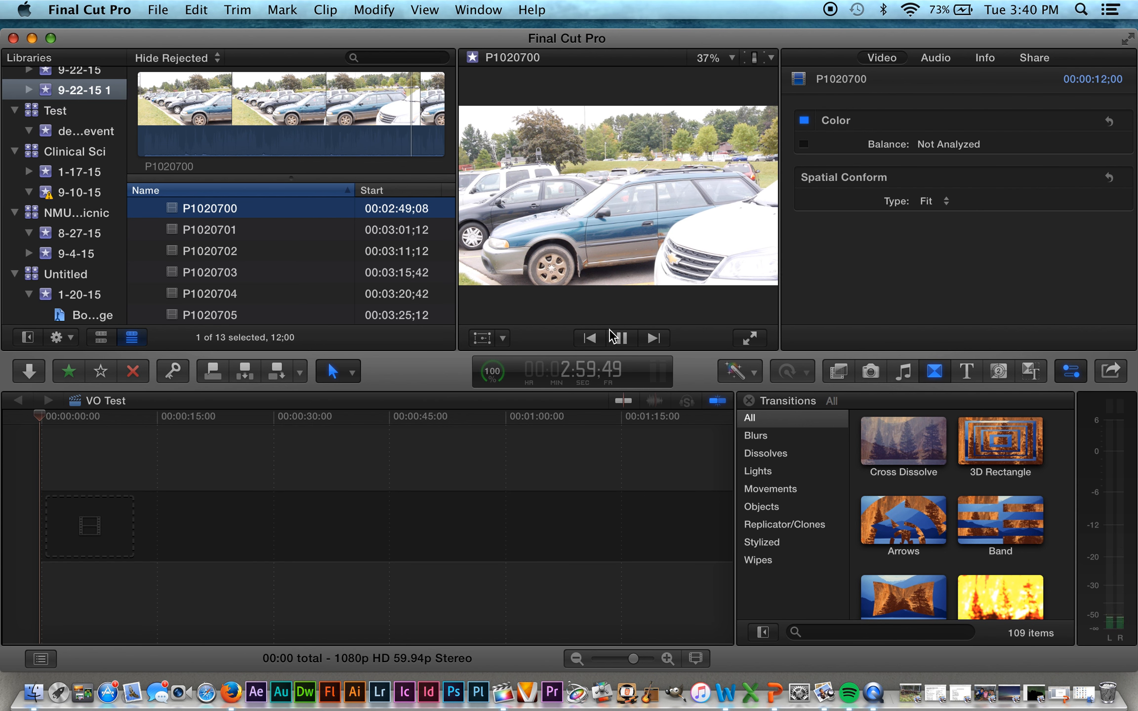
key("j")
key("j")
key("j")
key("j")
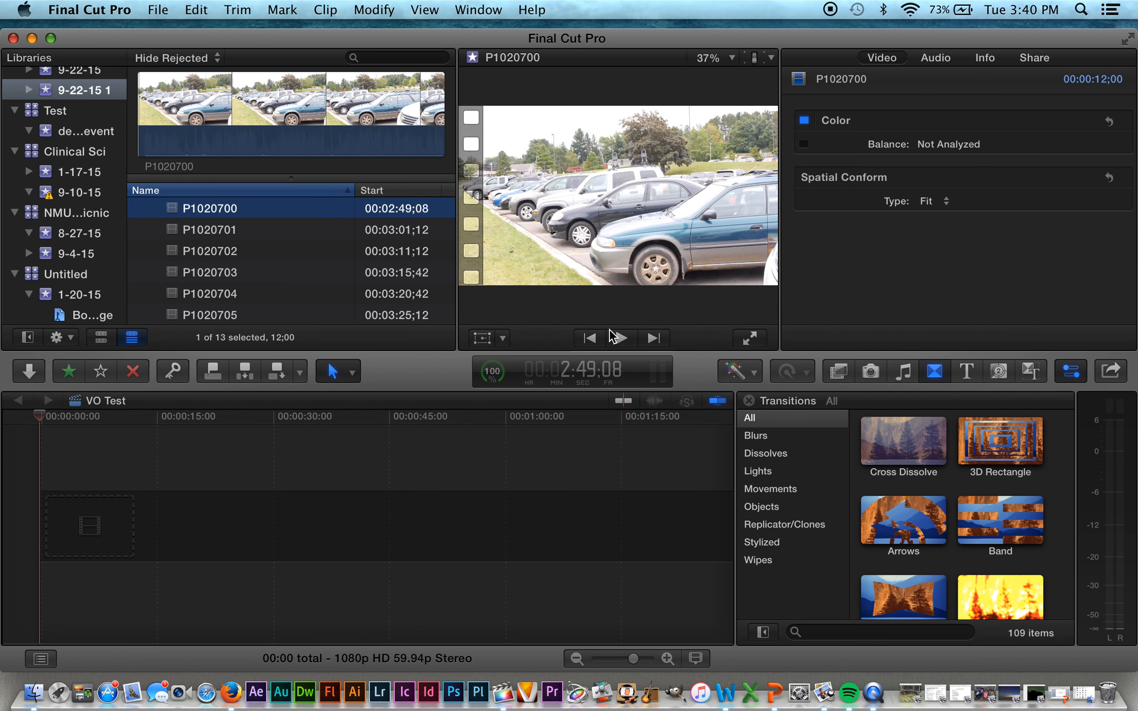
left_click(612, 337)
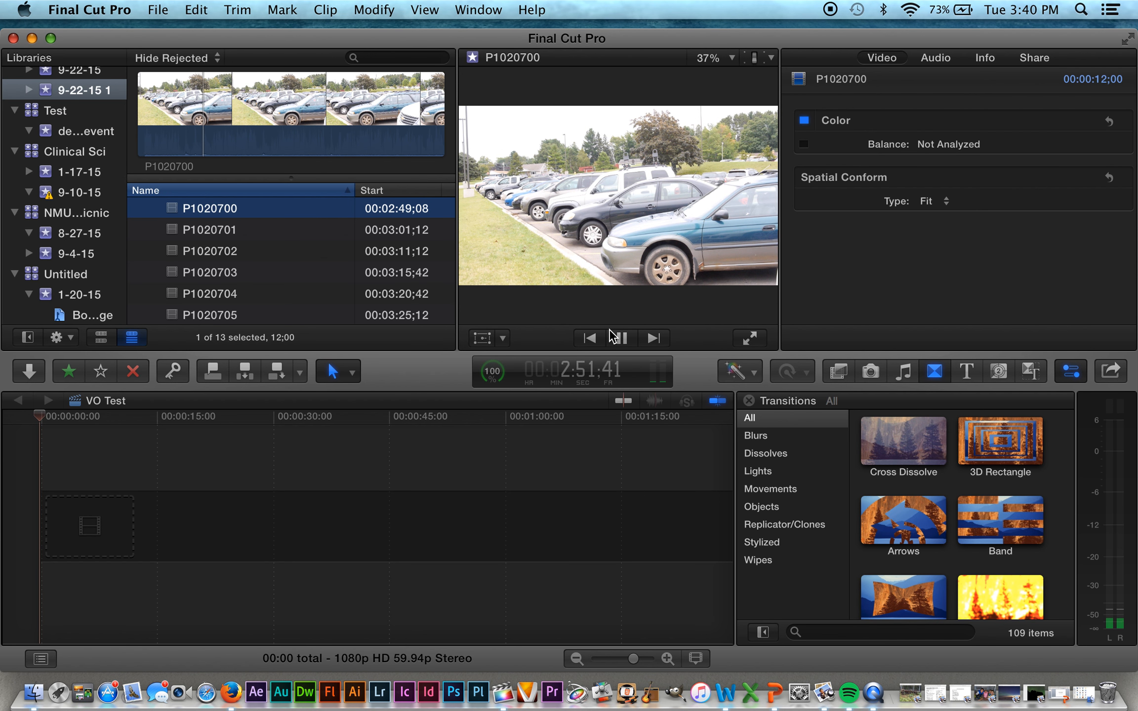
left_click(612, 337)
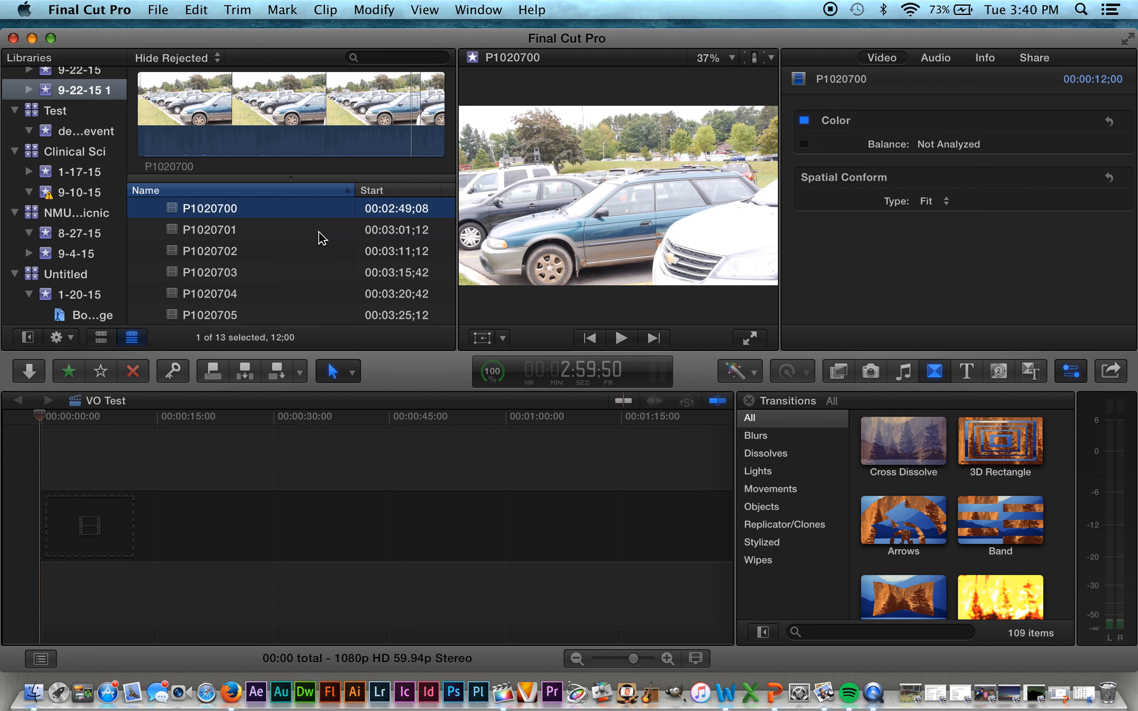
- Review clip P1020701 in both directions and mark an in point at about 3:02:05
left_click(224, 236)
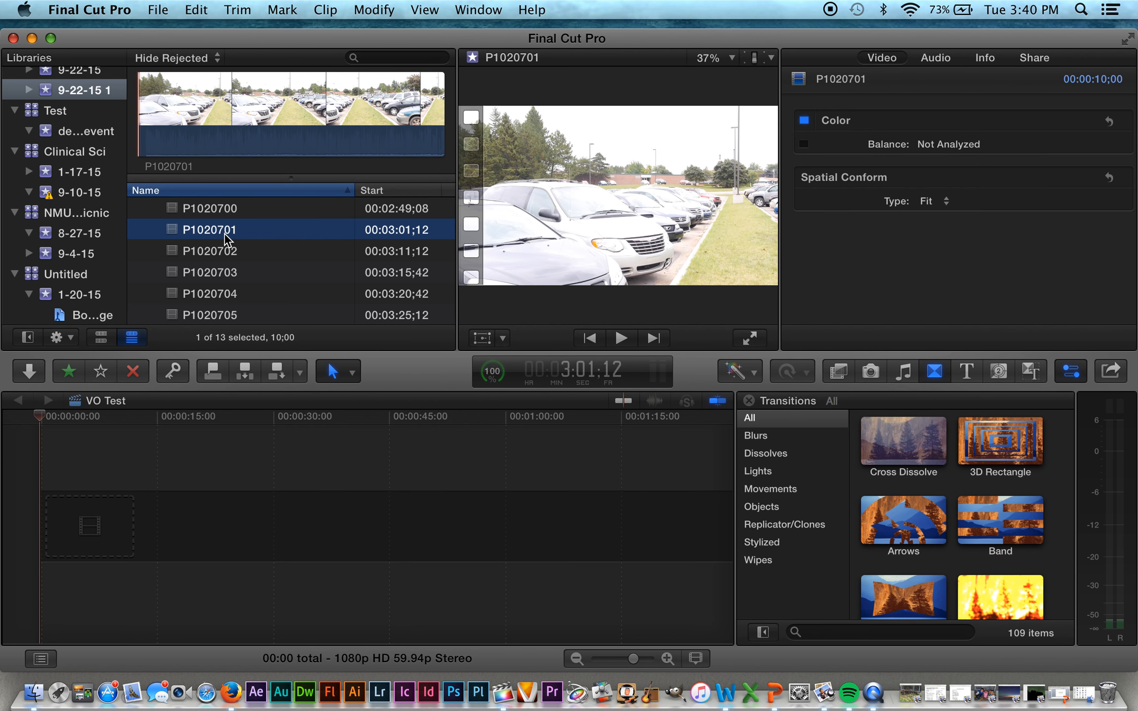
key("space")
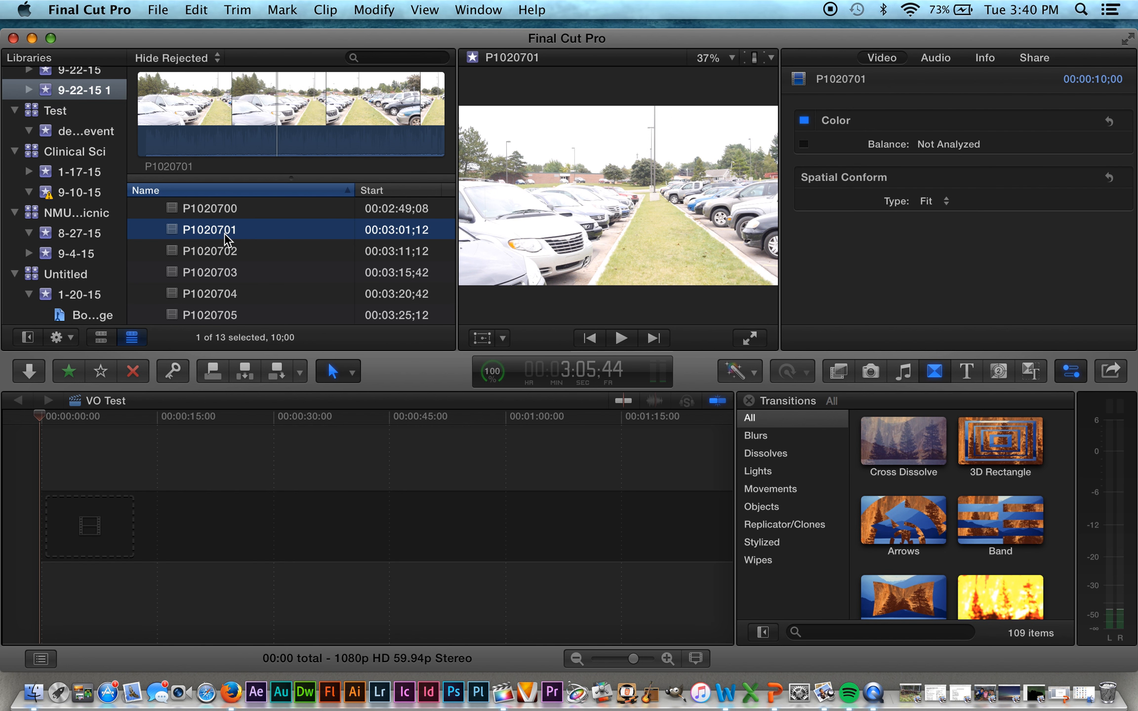
key("j")
key("j")
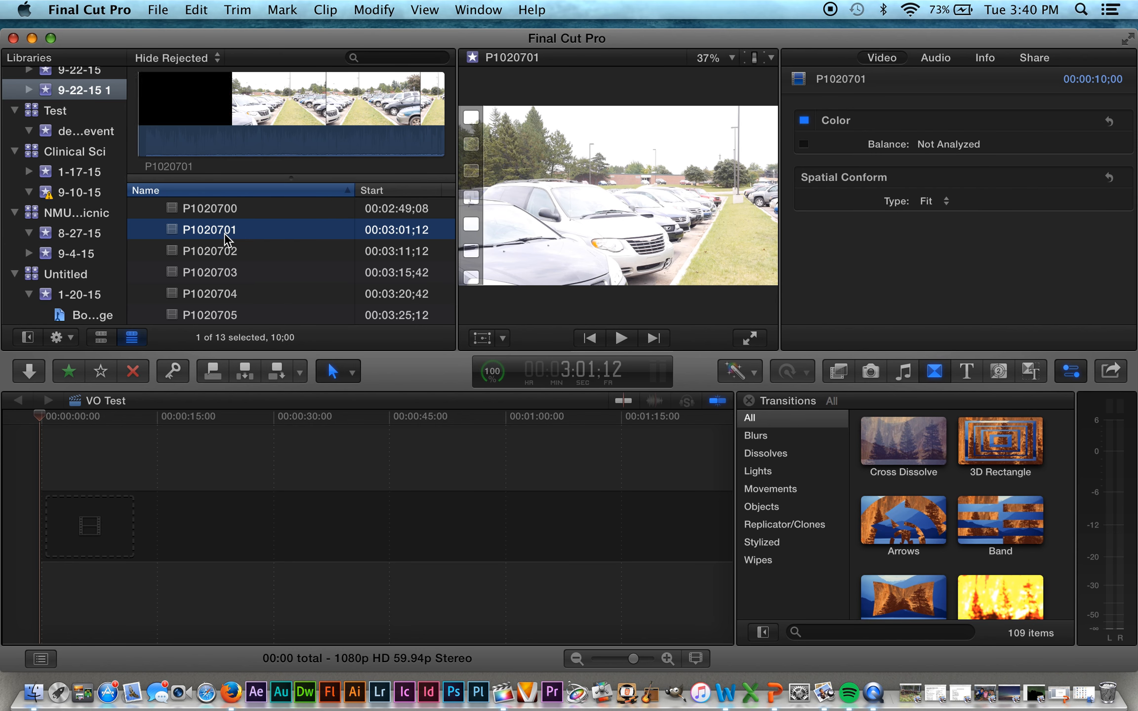
key("space")
key("space")
key("i")
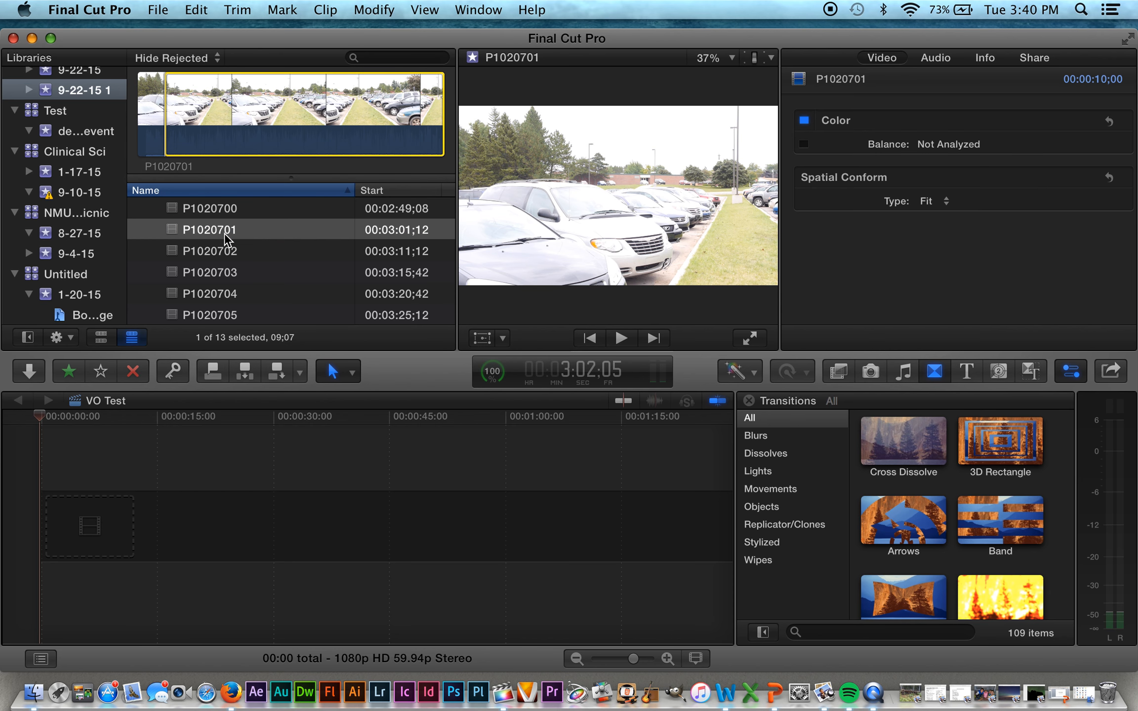
- Review clip P1020701 forward and in reverse, and mark its out point at about 3:06:25
key("space")
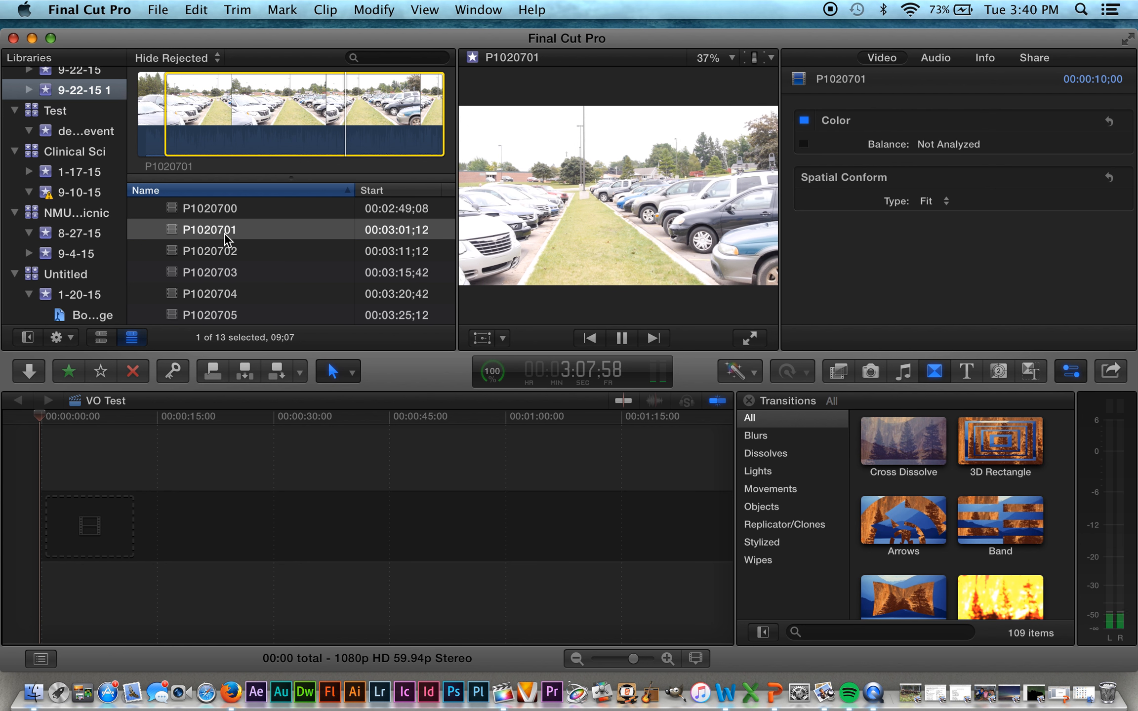
key("space")
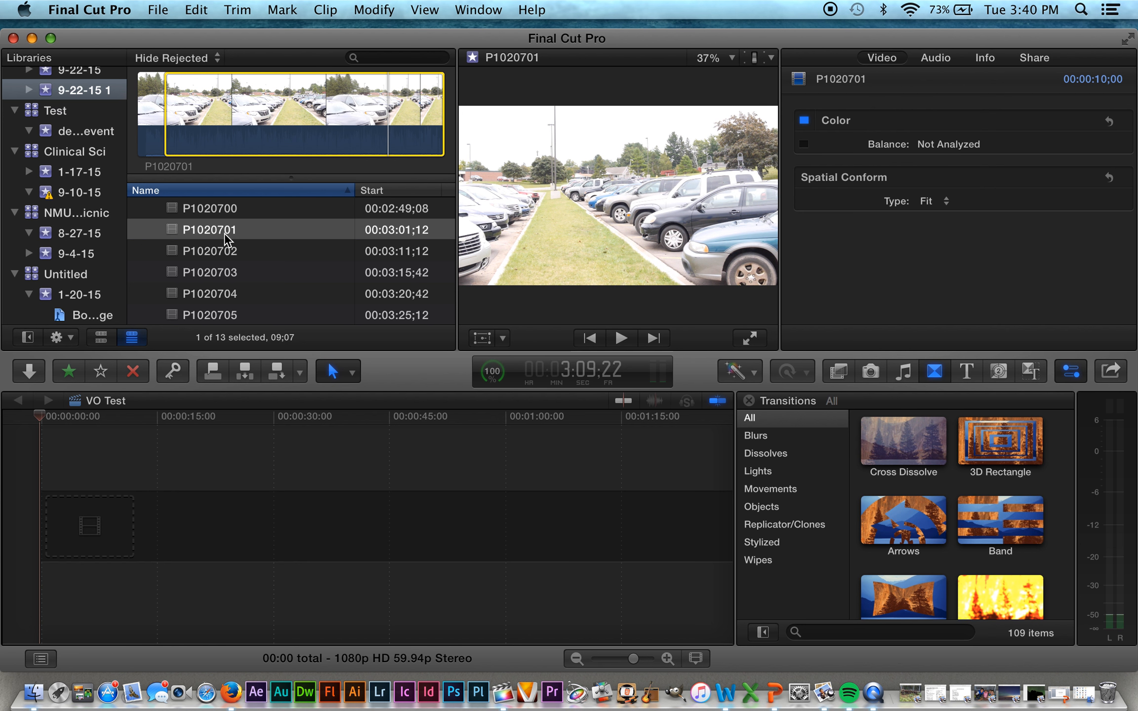
key("space")
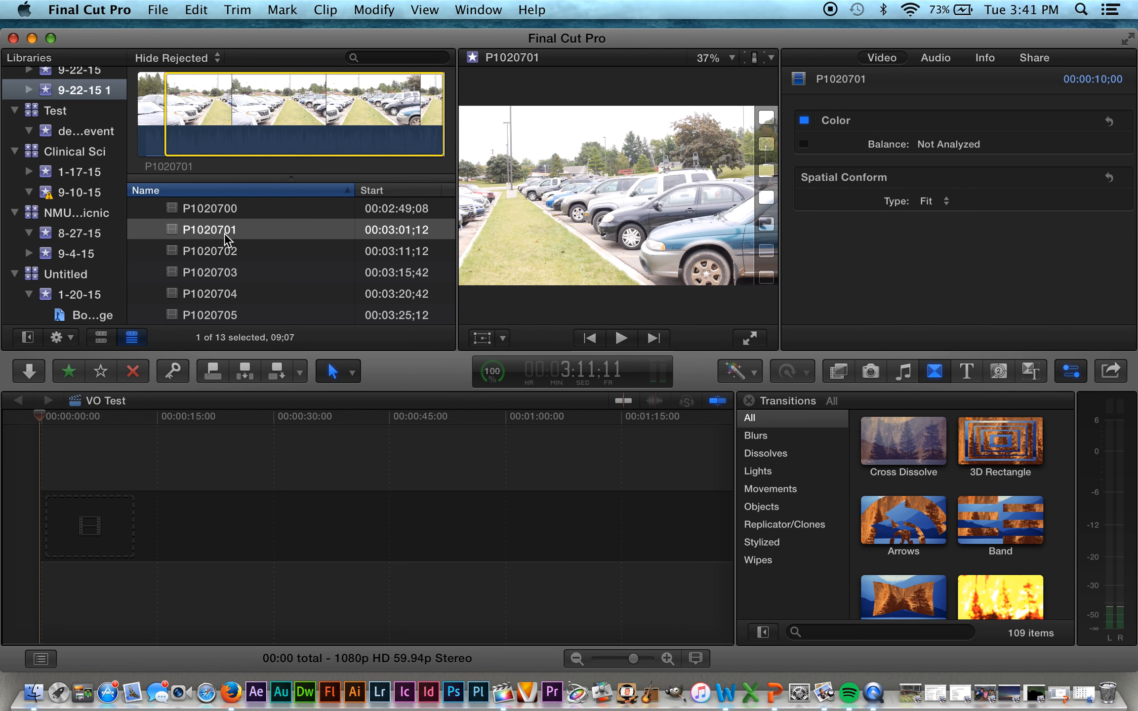
key("j")
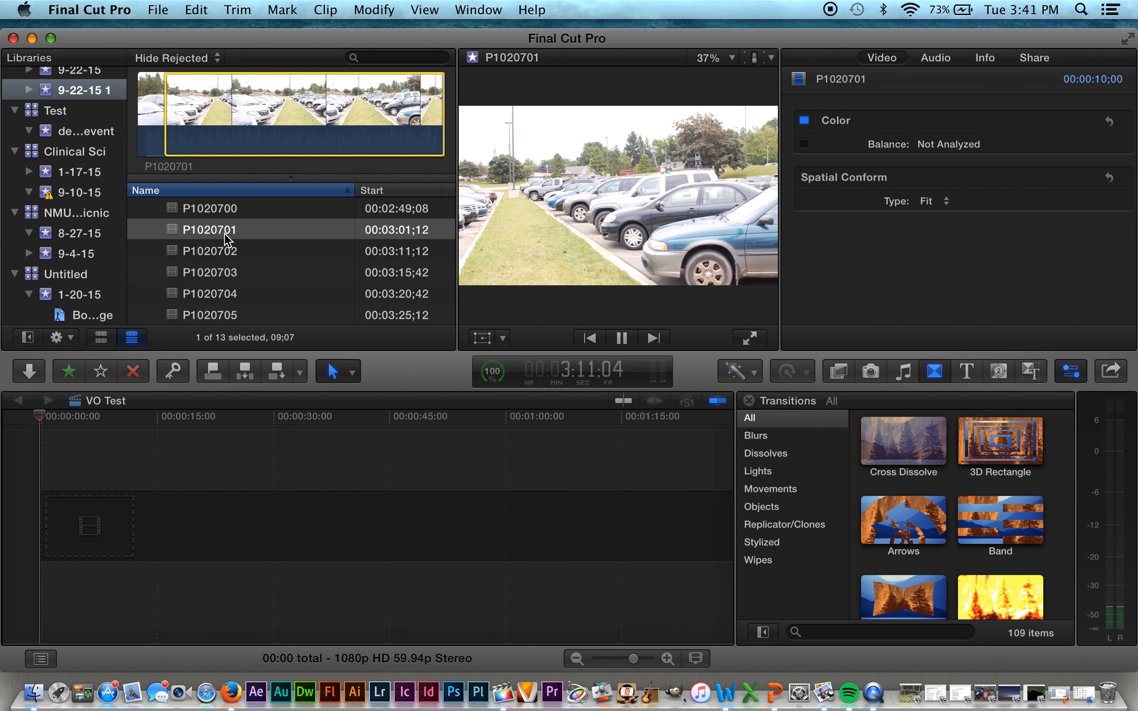
key("j")
key("j")
key("j")
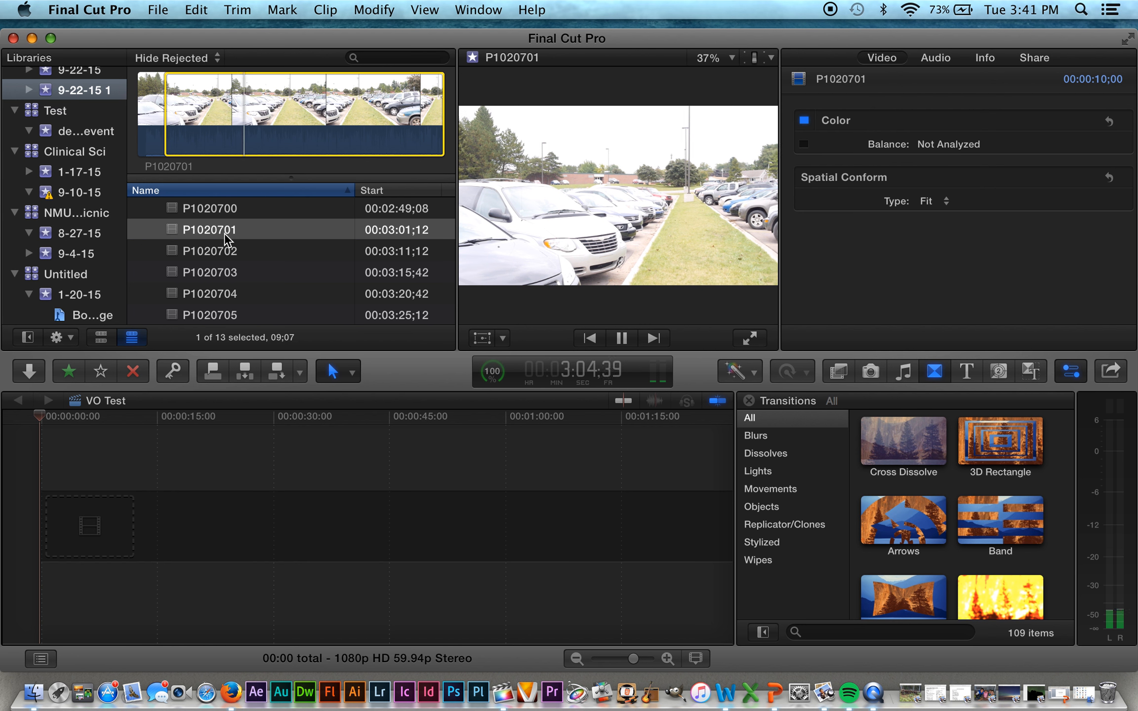
key("space")
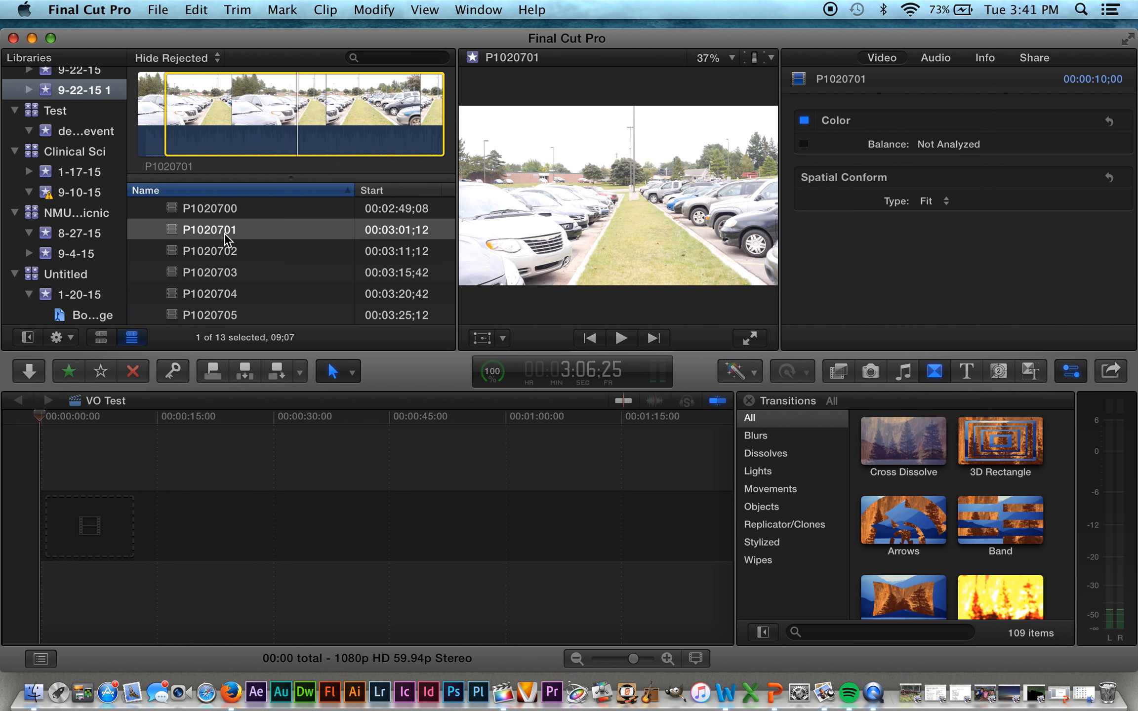
key("o")
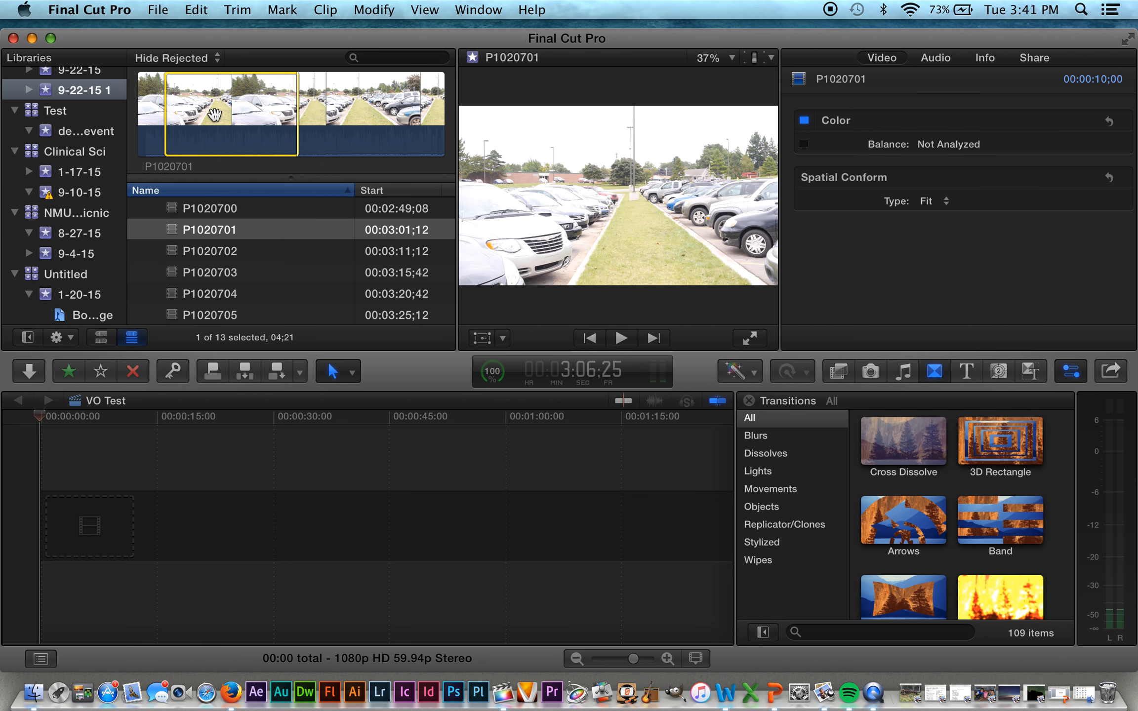
- Append the marked range of P1020701 to the VO Test timeline and play the timeline from its start
key("e")
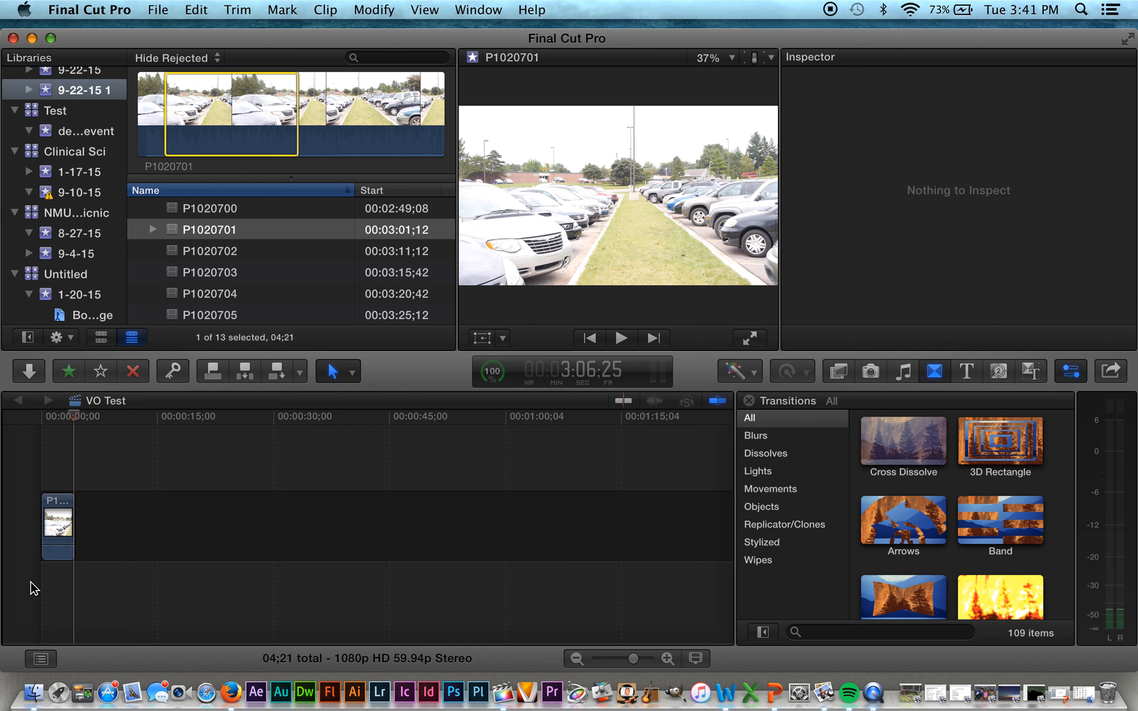
left_click(45, 416)
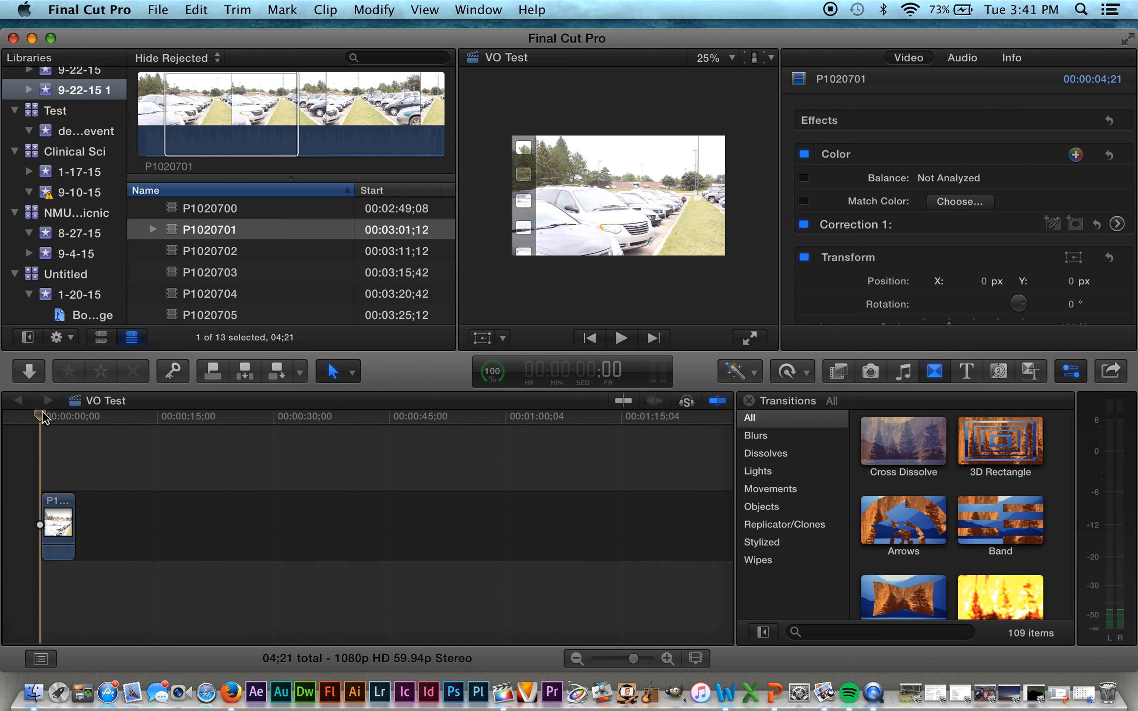
key("space")
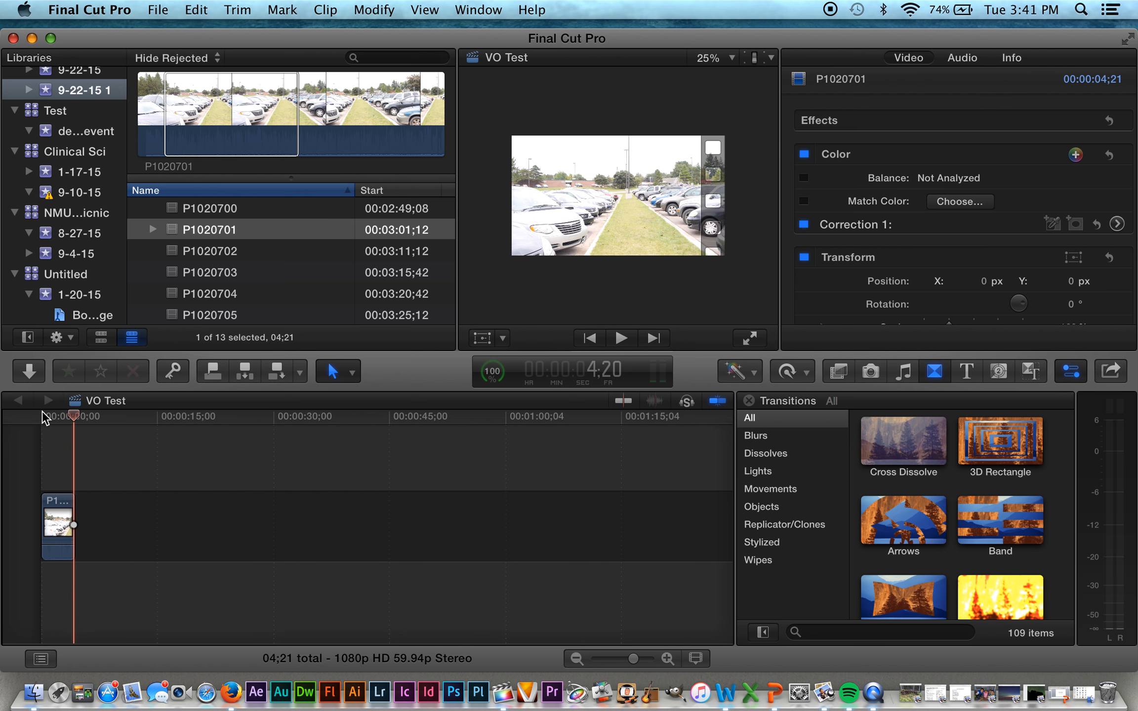
- Play clip P1020702 and mark its in point near the beginning, at about 3:11:44
left_click(209, 251)
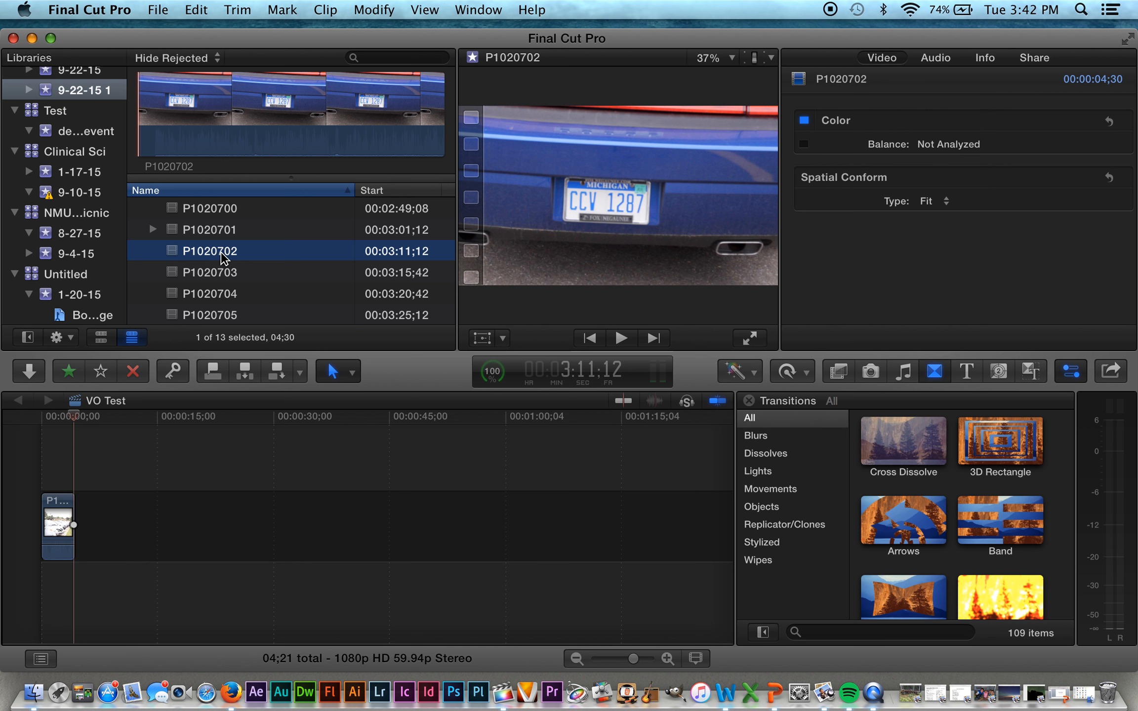
left_click(621, 343)
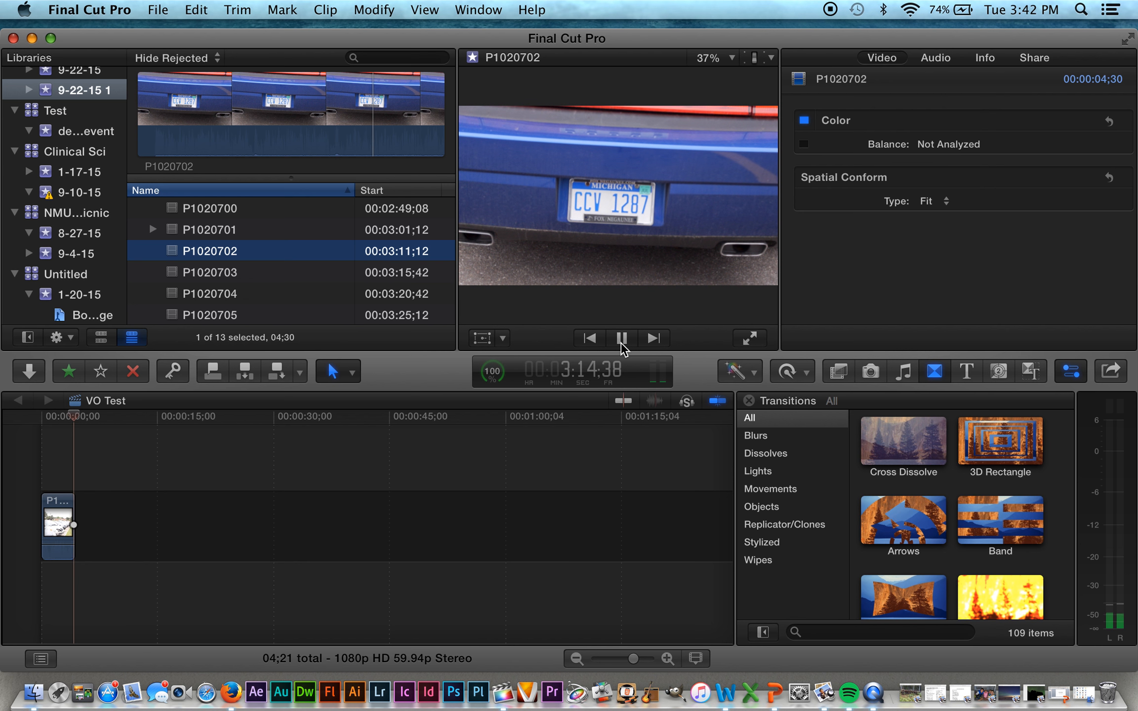
left_click(623, 350)
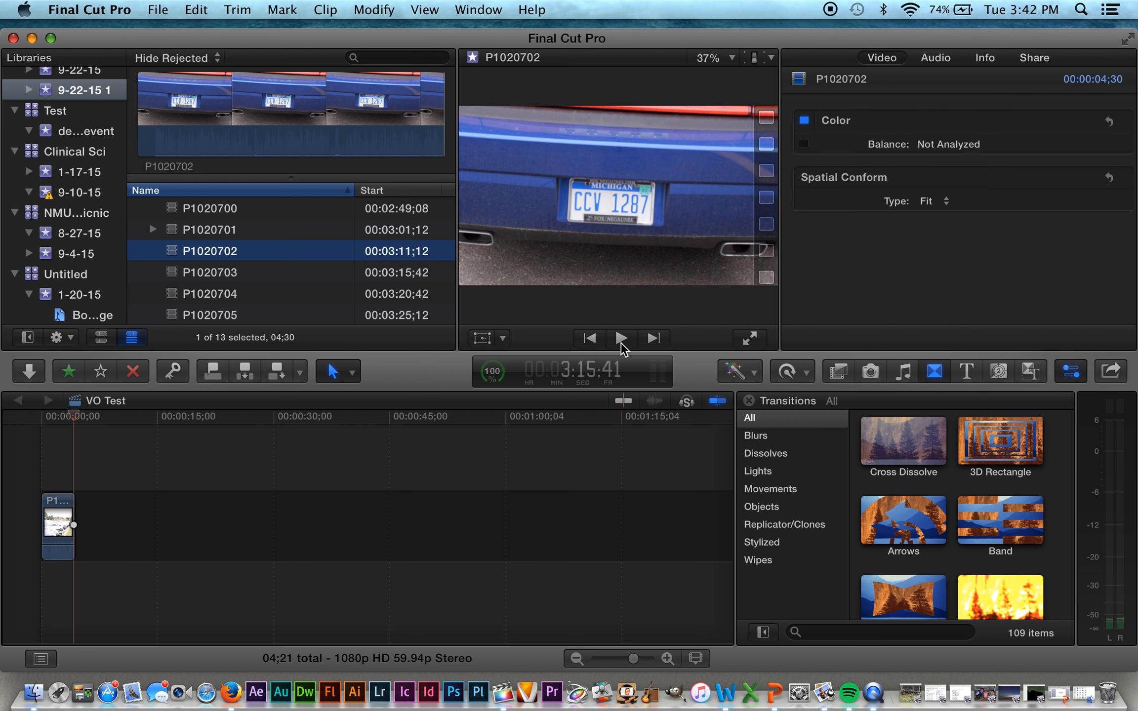
key("i")
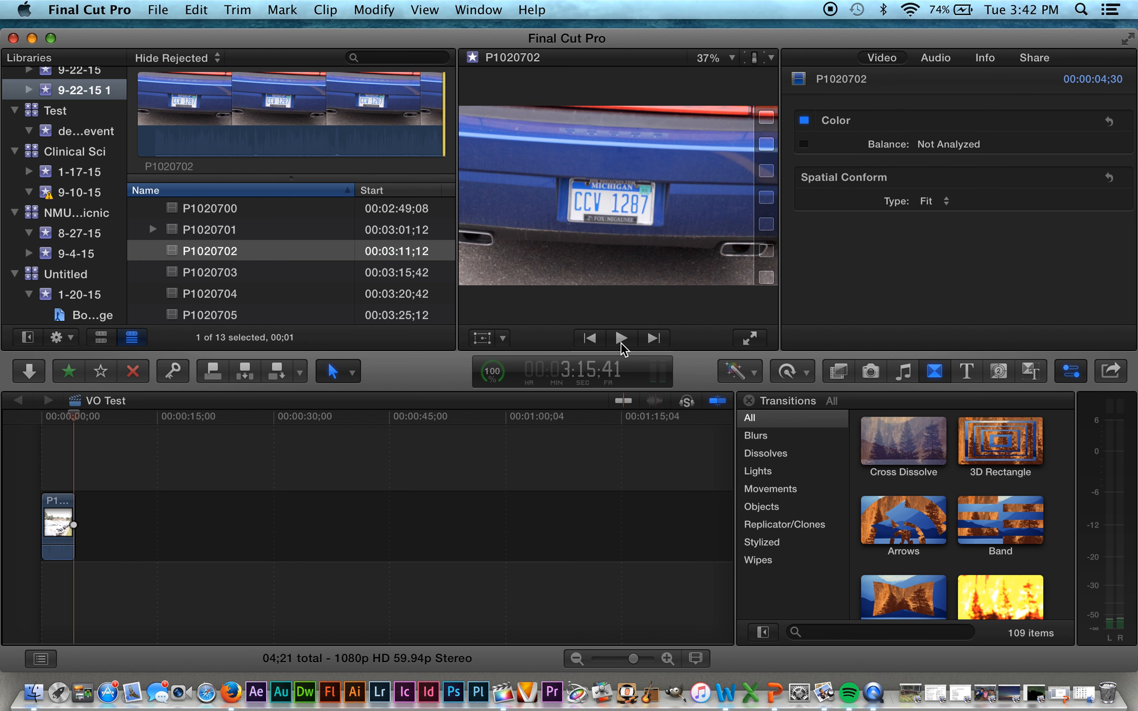
left_click(621, 342)
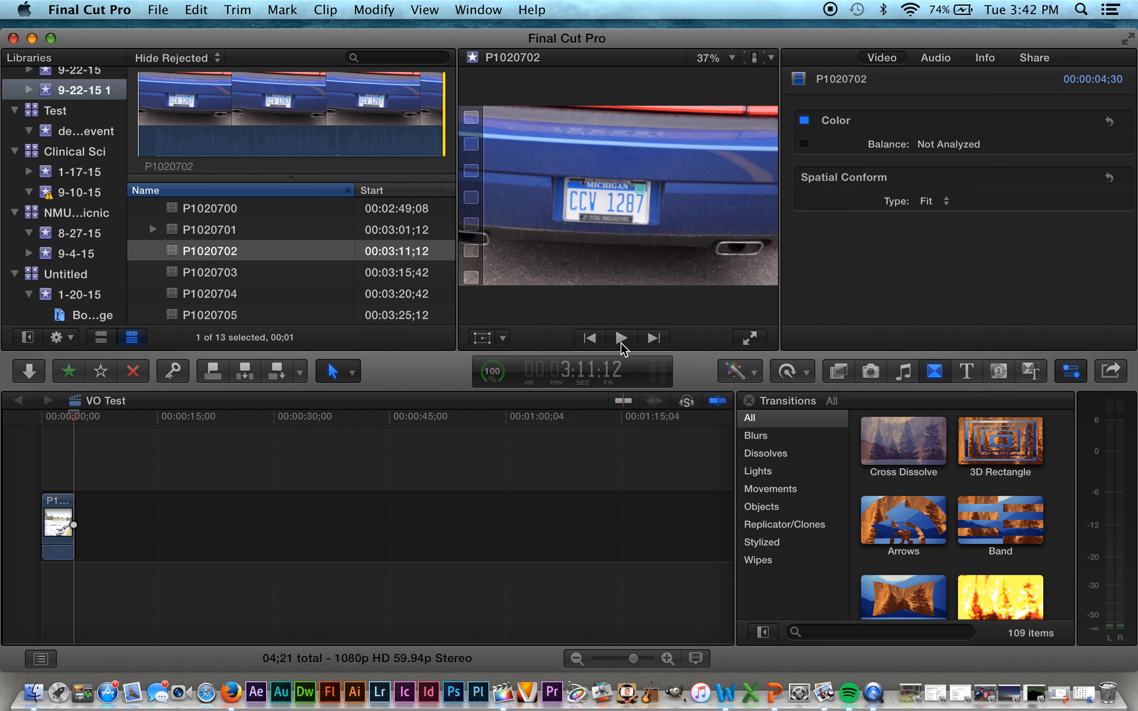
left_click(620, 338)
left_click(620, 338)
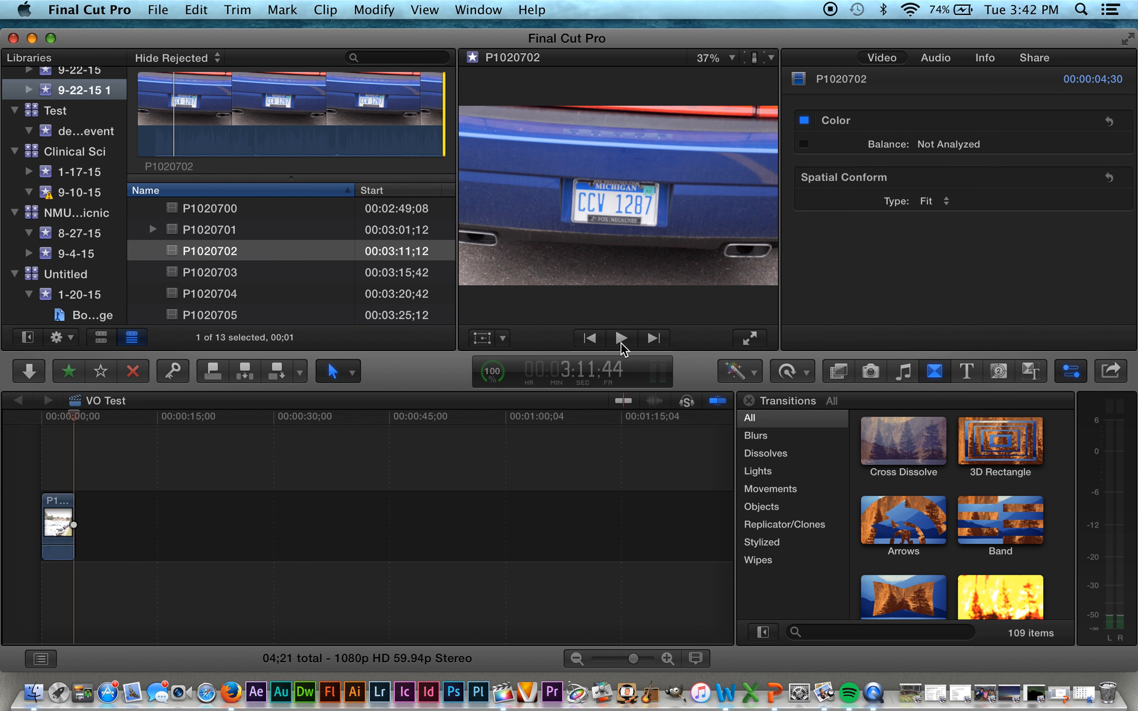
key("i")
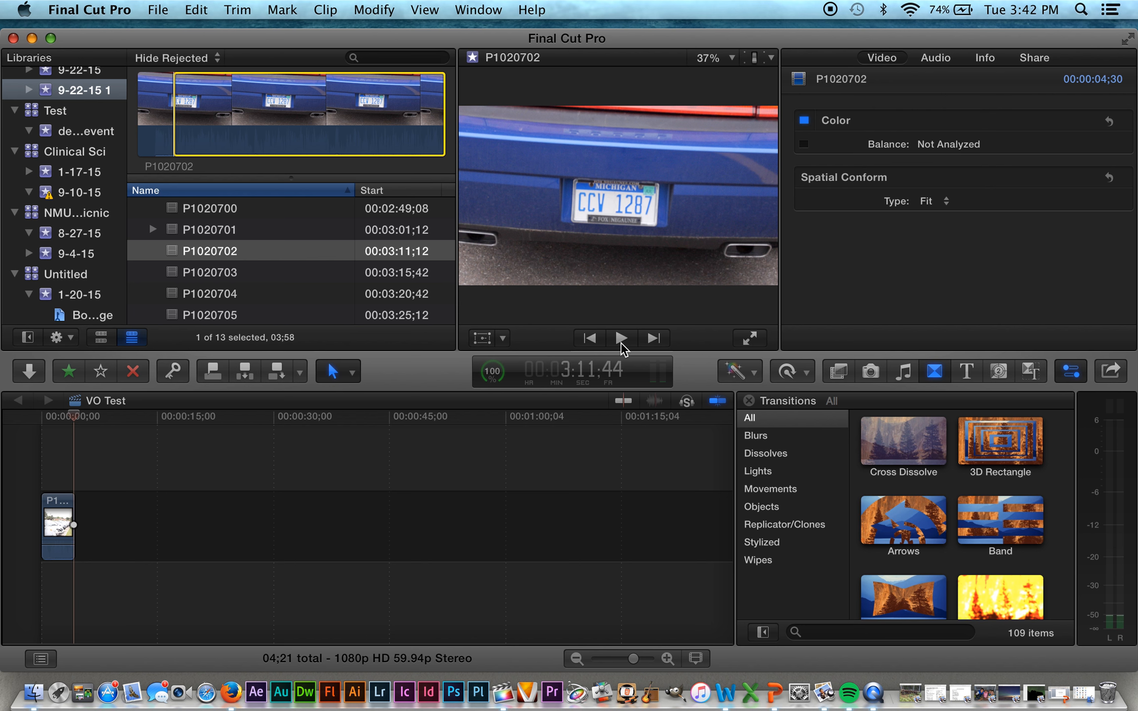
- Review P1020702 in both directions and mark its out point at about 3:13:04
left_click(620, 338)
left_click(621, 340)
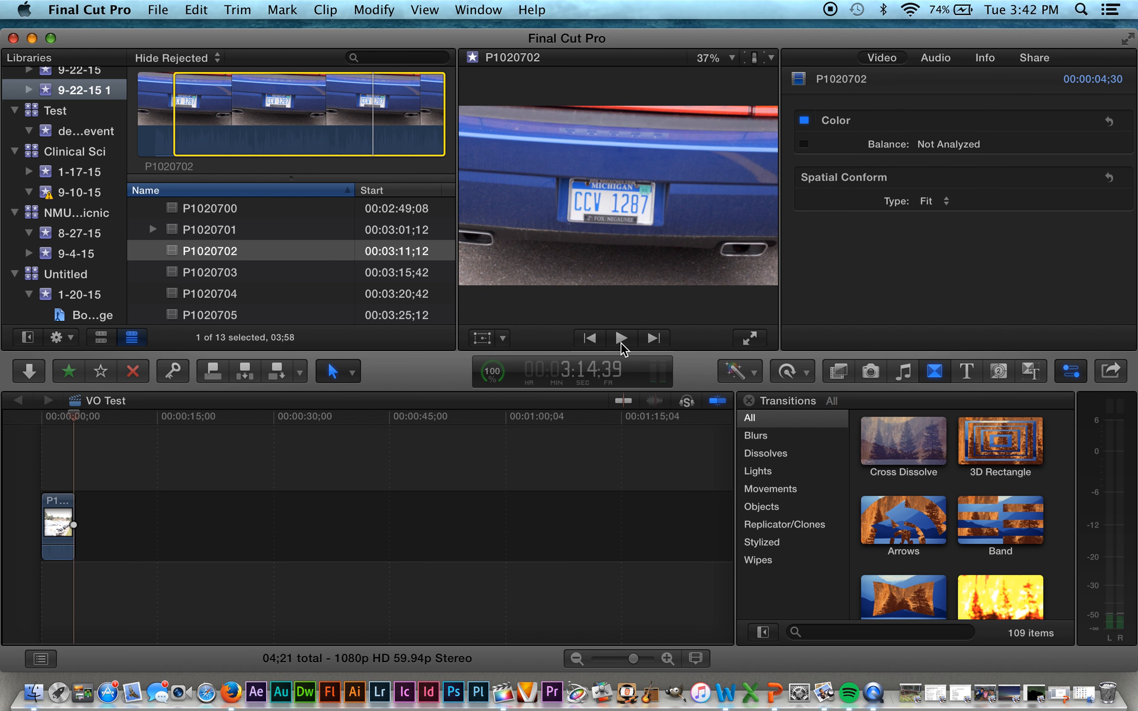
key("j")
key("k")
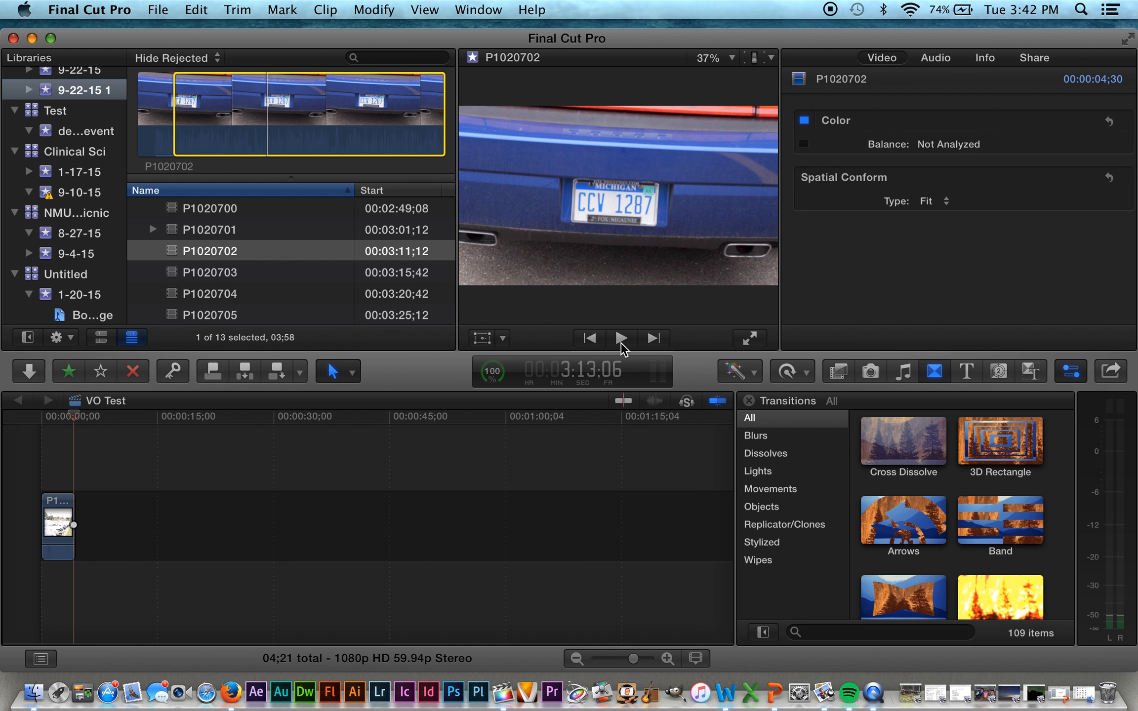
left_click(620, 340)
left_click(620, 339)
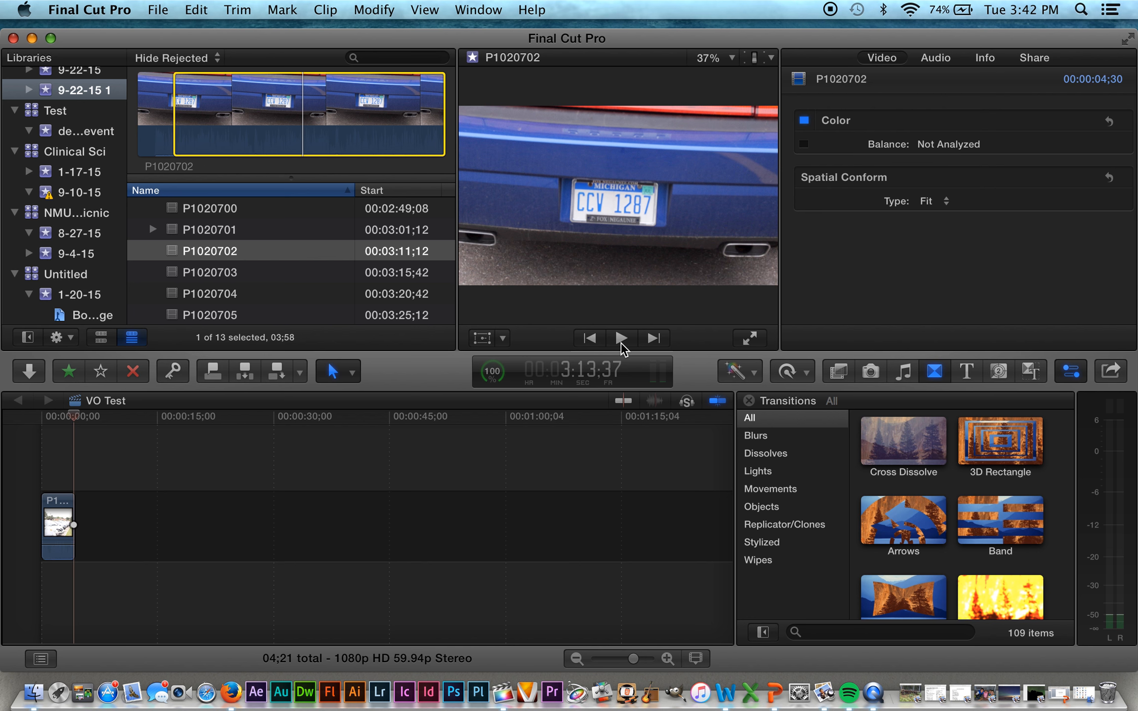
key("j")
key("k")
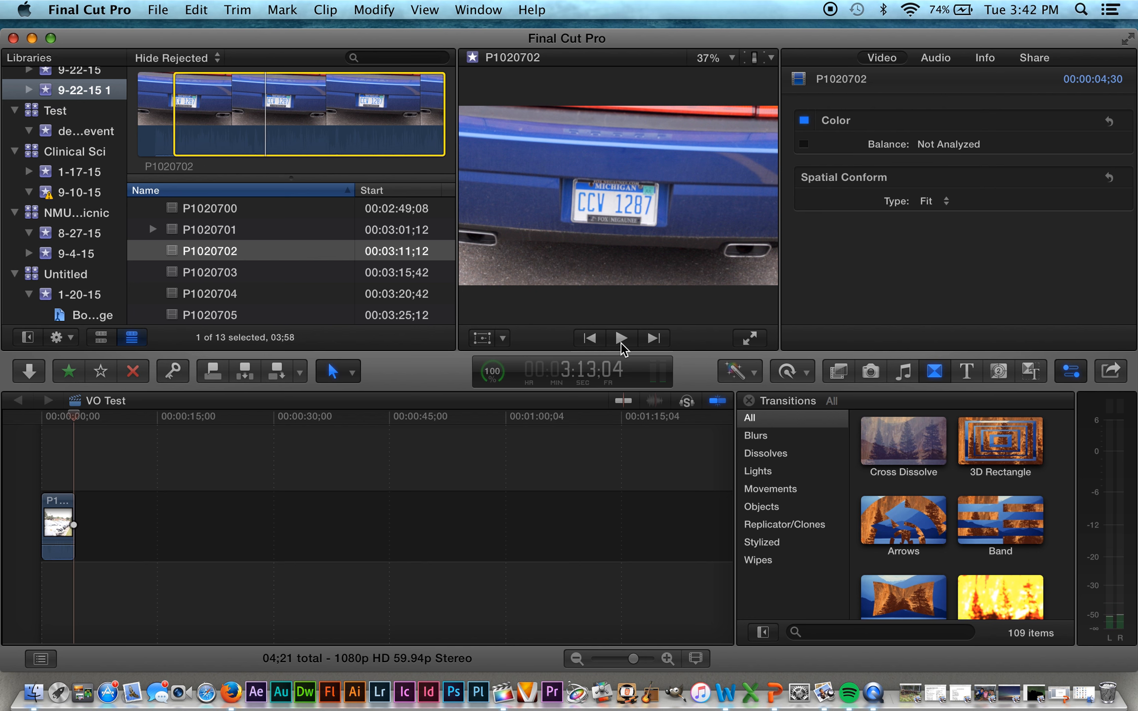
key("o")
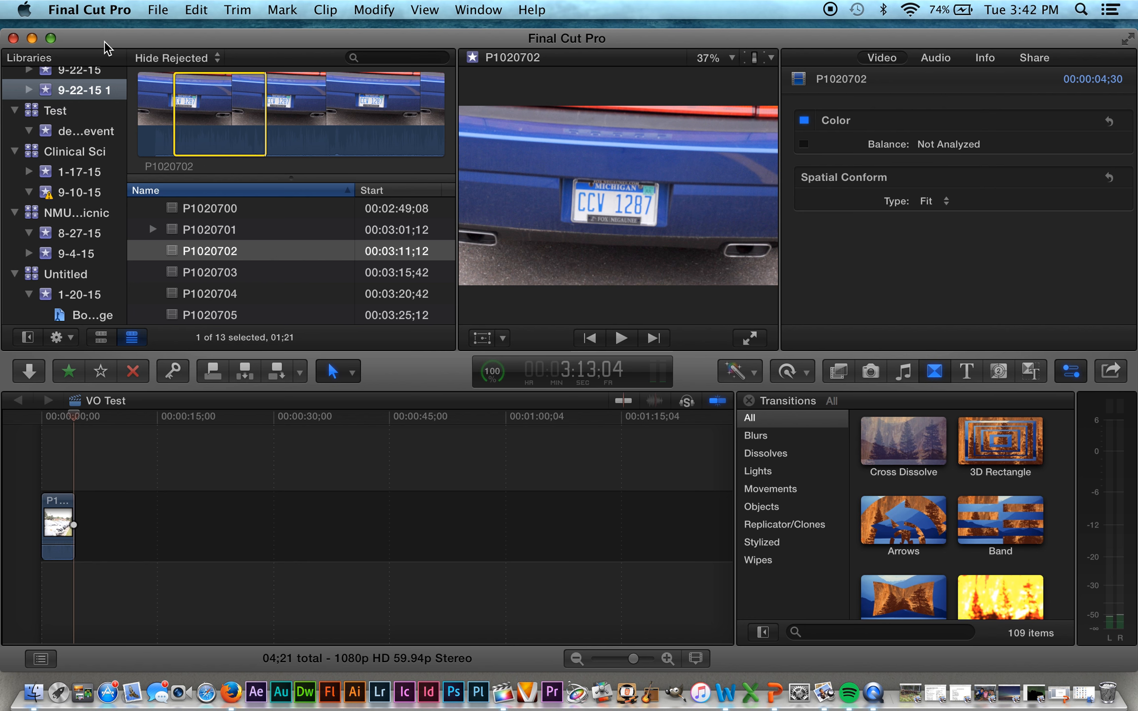
- Append the marked range of P1020702 after the first timeline clip and play the sequence from the start
key("e")
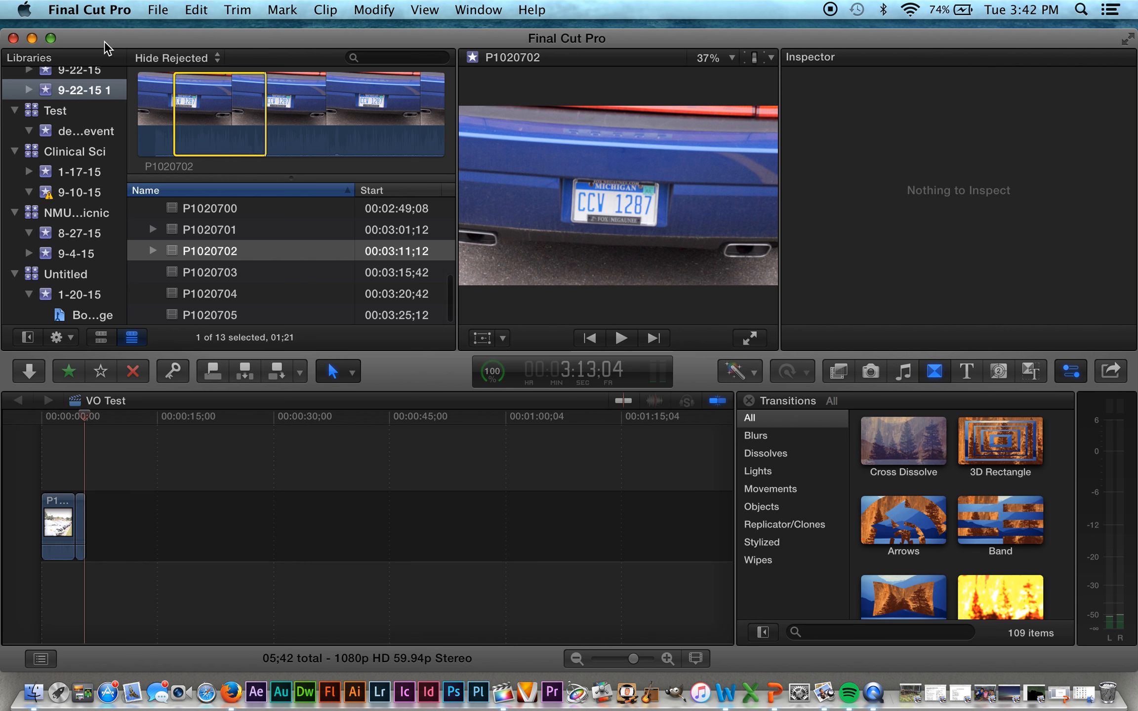
left_click_drag(85, 415, 26, 418)
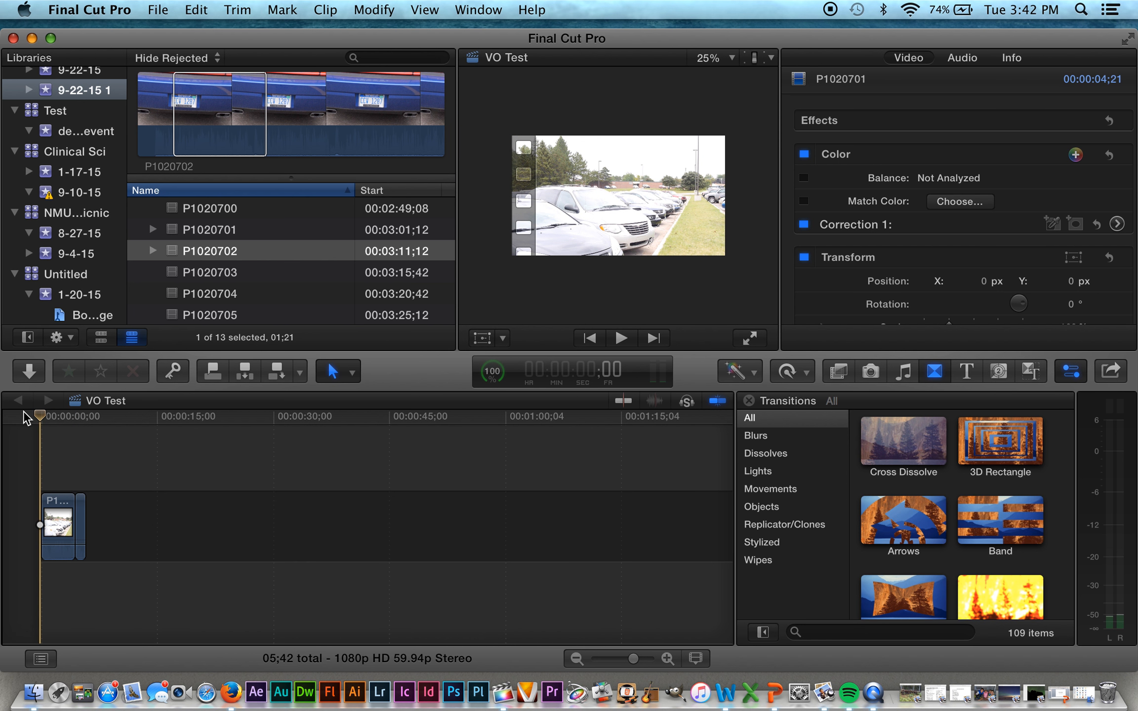
key("space")
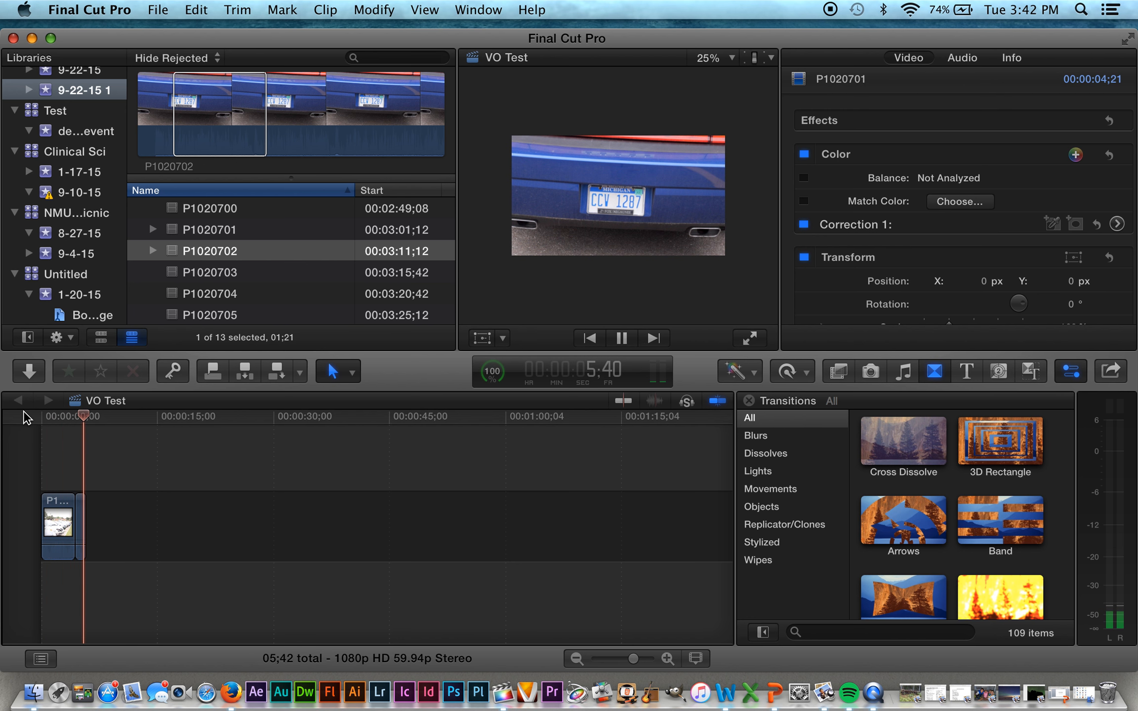
- Mark clip P1020703 from its beginning to an out point at about 3:18:32
left_click(203, 278)
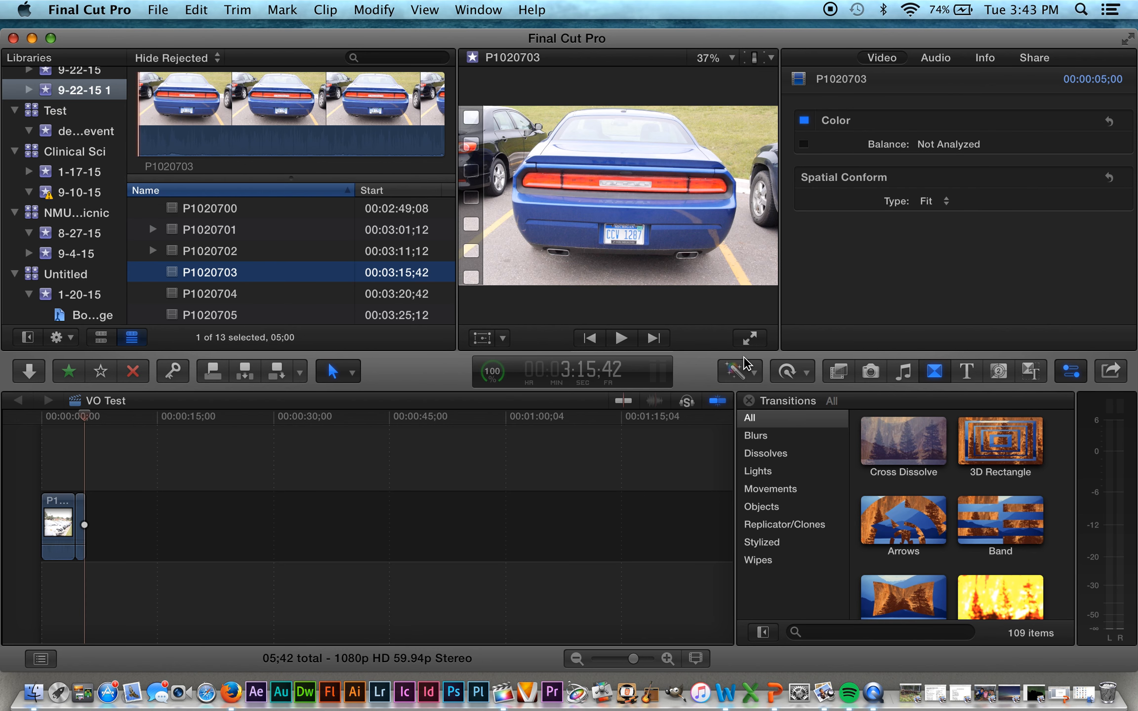
key("x")
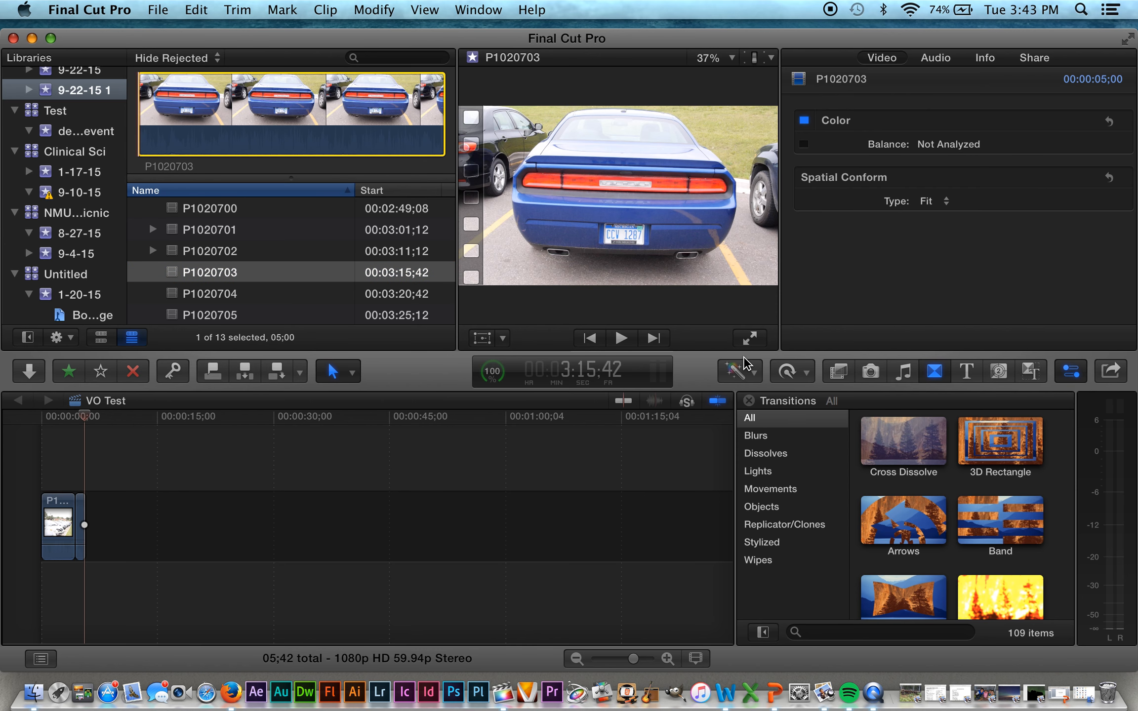
key("space")
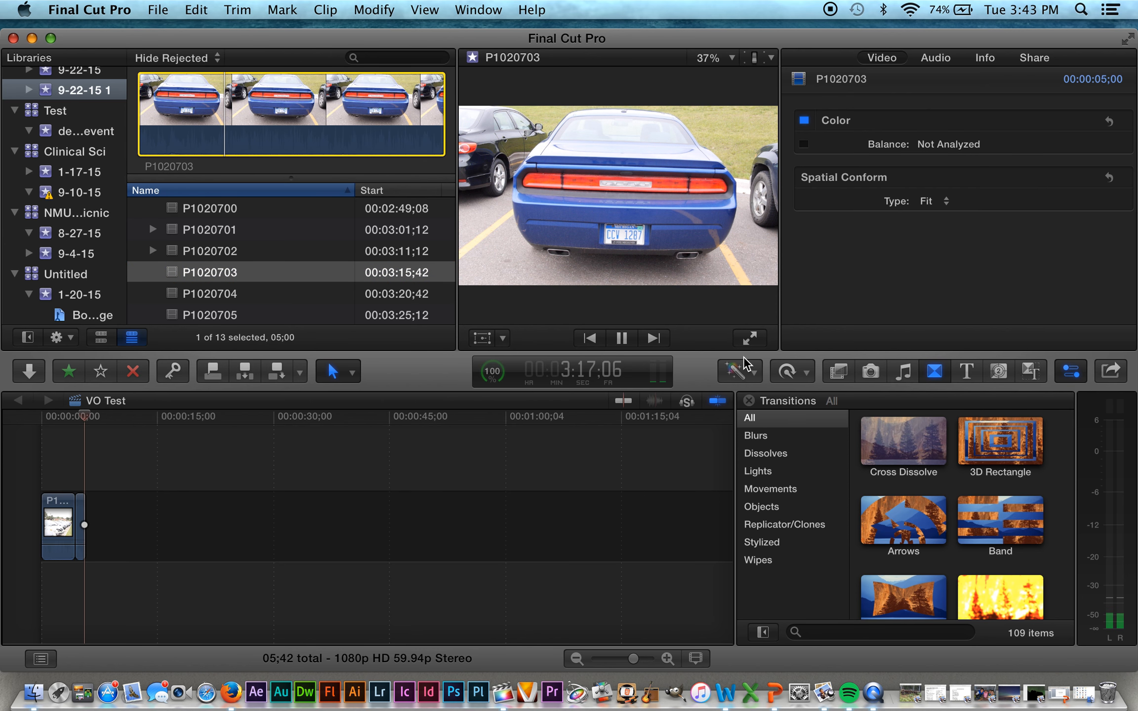
key("space")
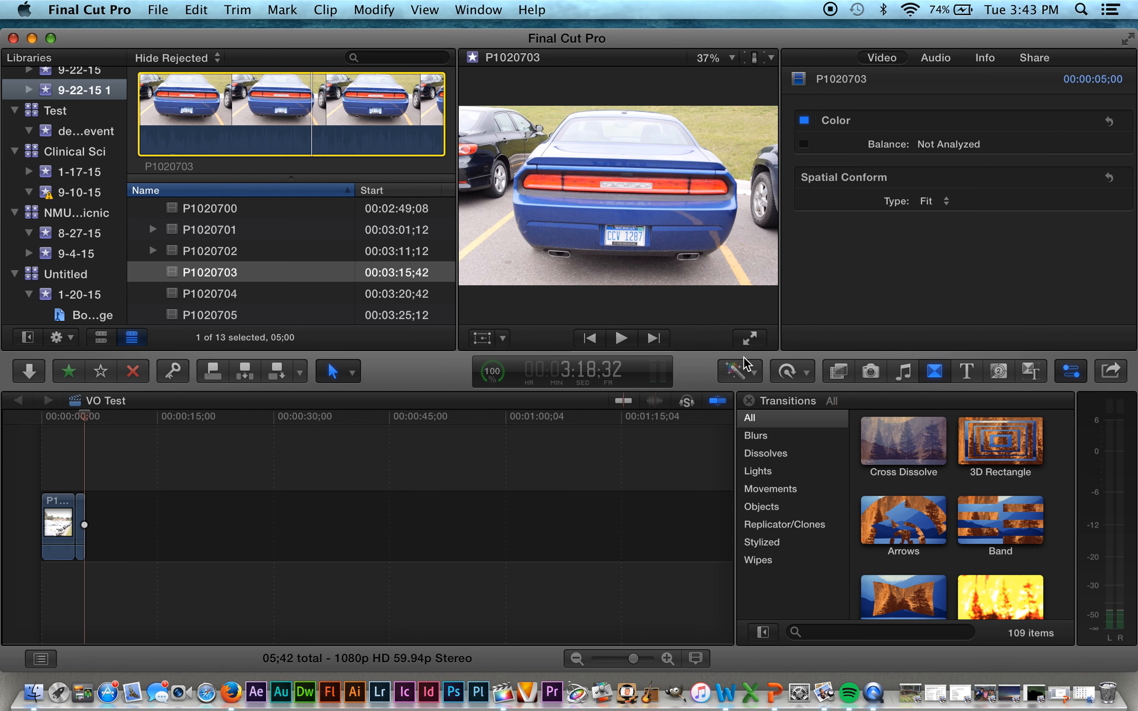
key("o")
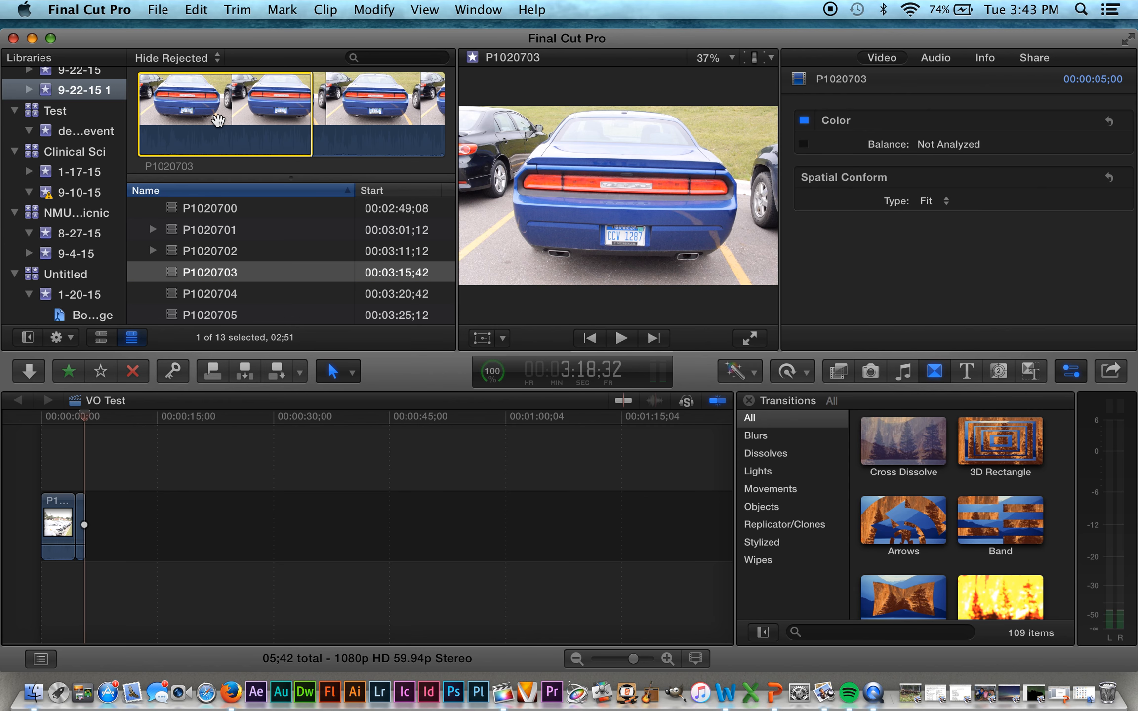
- Append the marked range of P1020703 as the third timeline clip and review the sequence from the start
key("e")
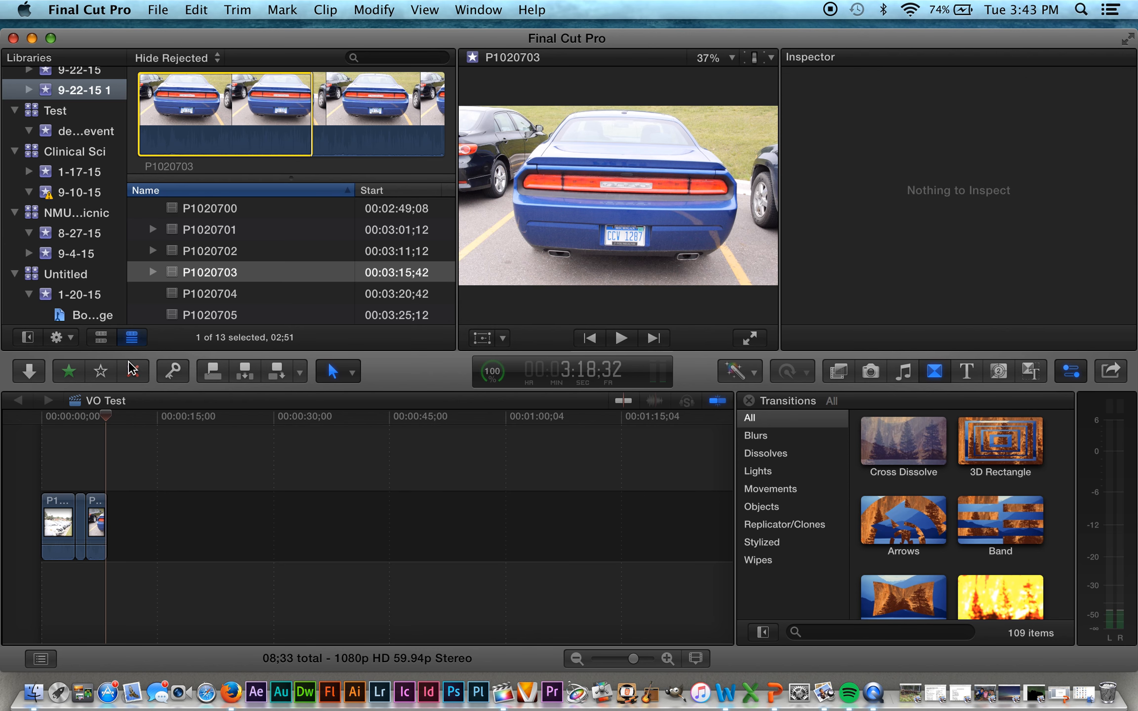
left_click_drag(105, 418, 39, 423)
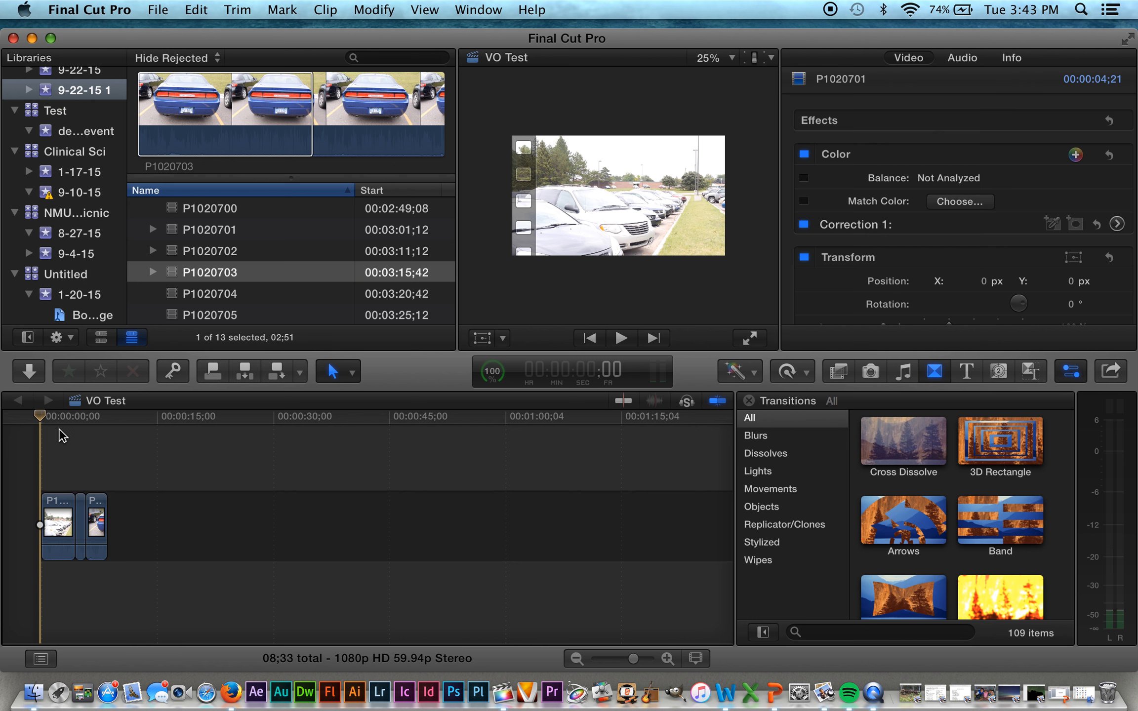
left_click(113, 435)
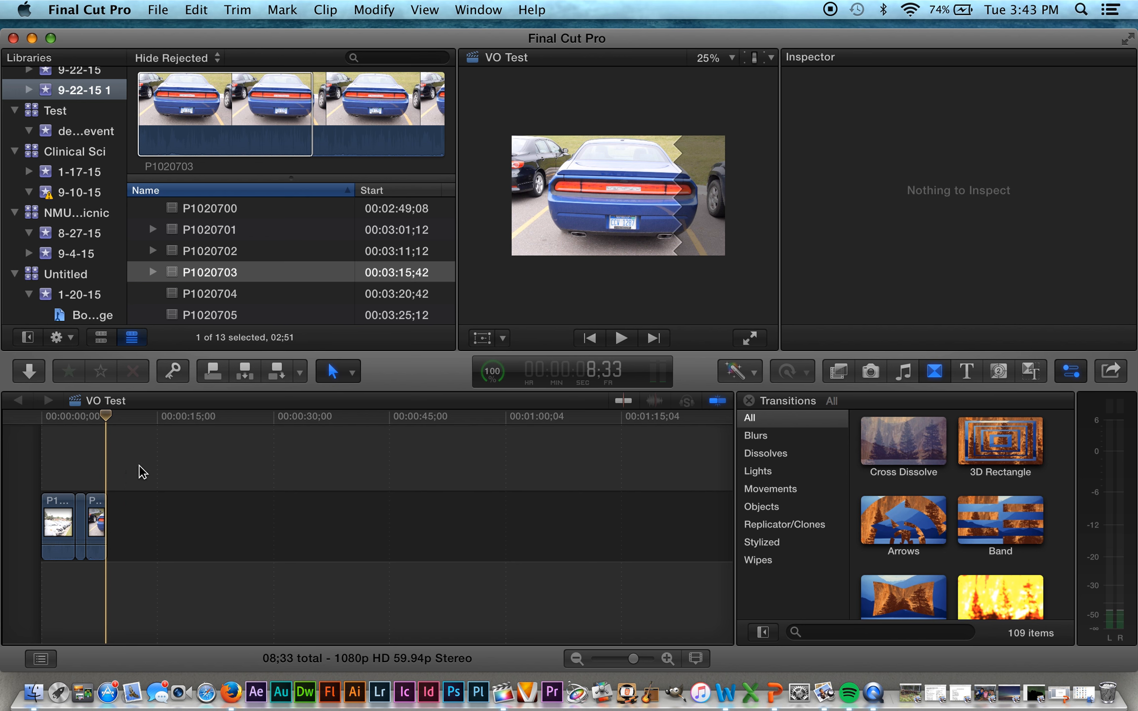
- Preview the remaining clips in the event, from P1020704 and P1020705 back to P1020693 and P1020695
left_click(224, 297)
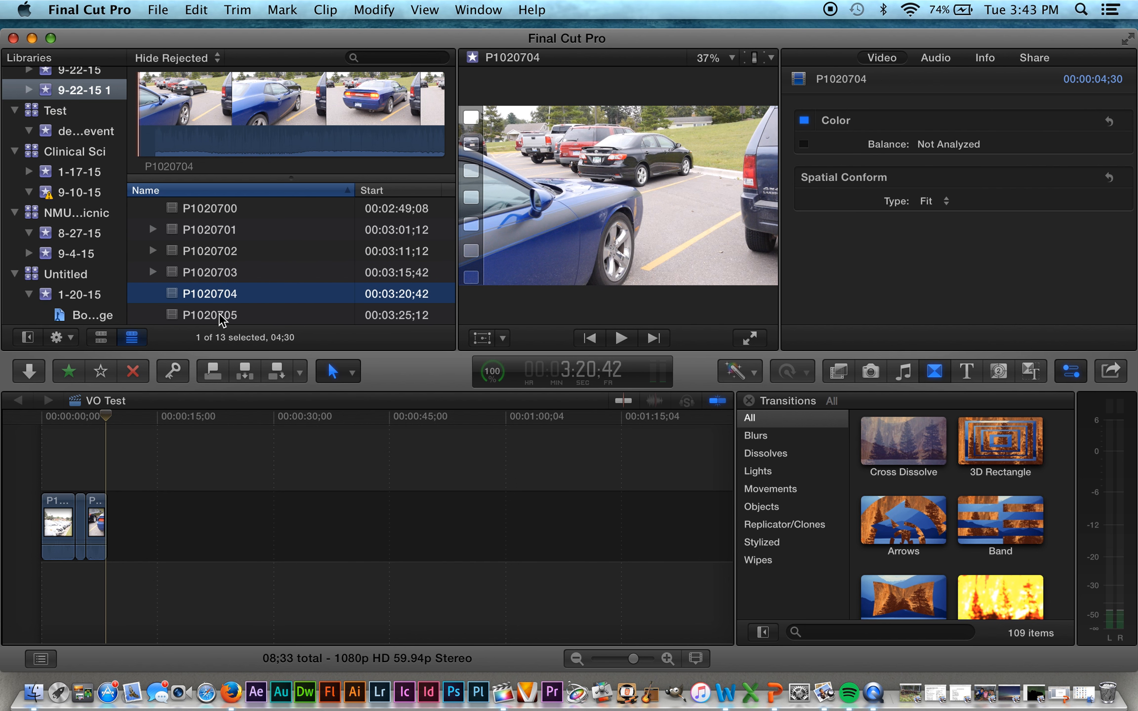
left_click(219, 313)
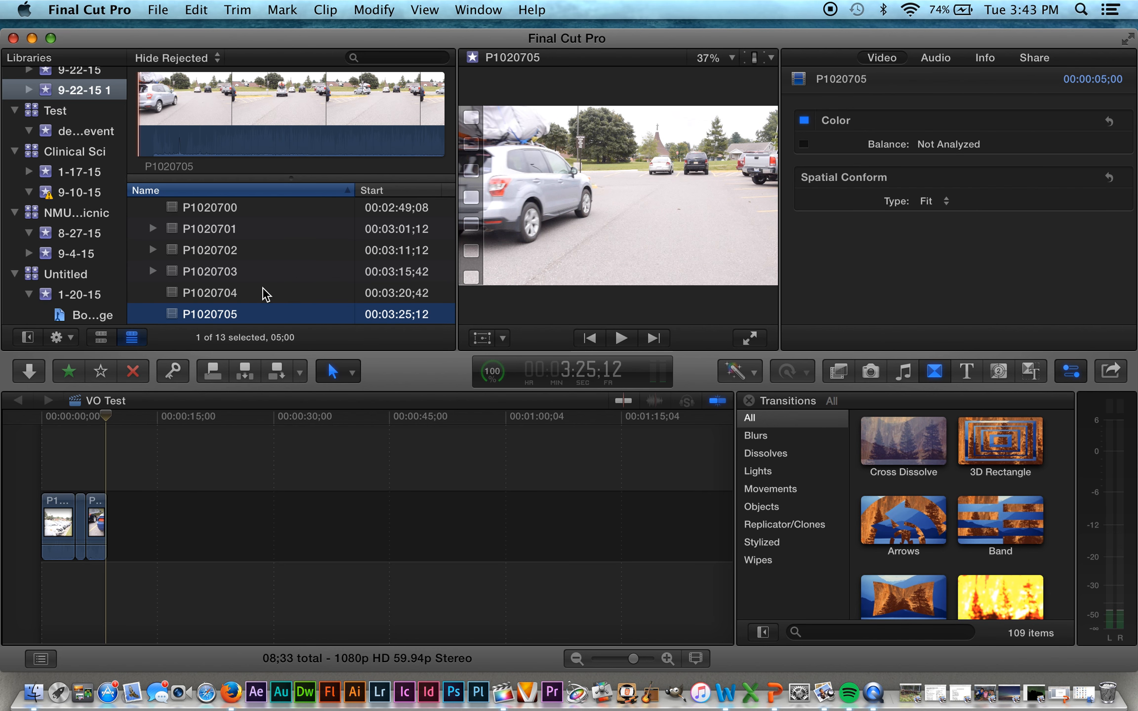
scroll(265, 294, "down", 1)
scroll(263, 286, "up", 4)
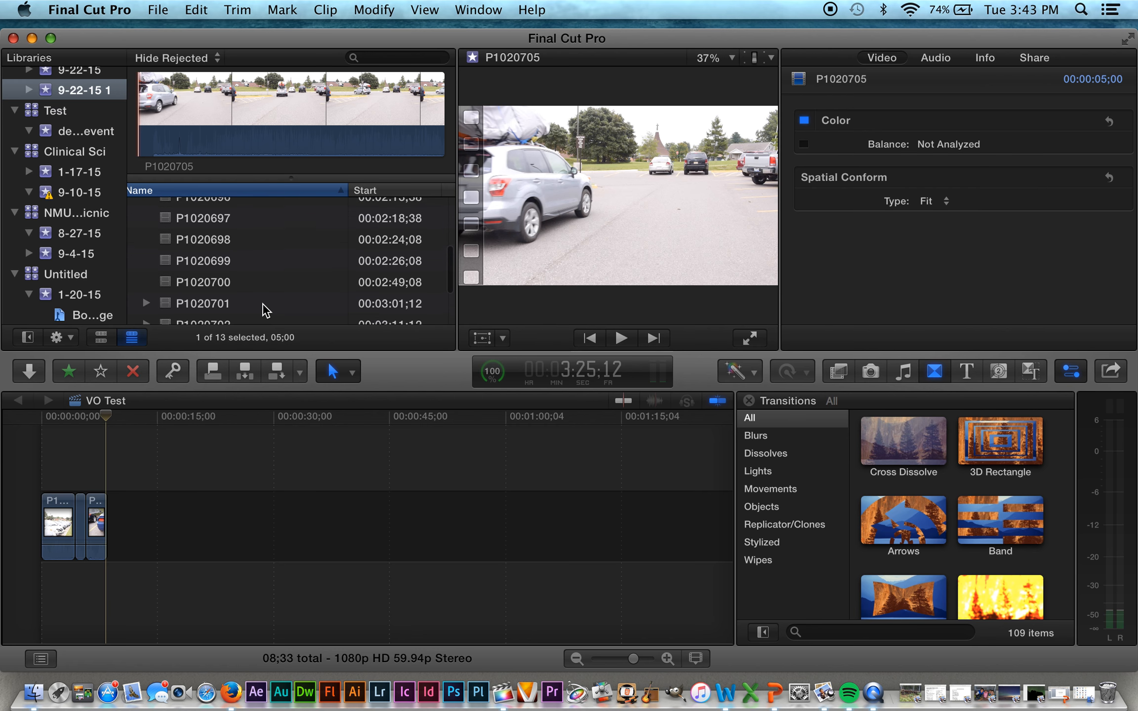
left_click(211, 284)
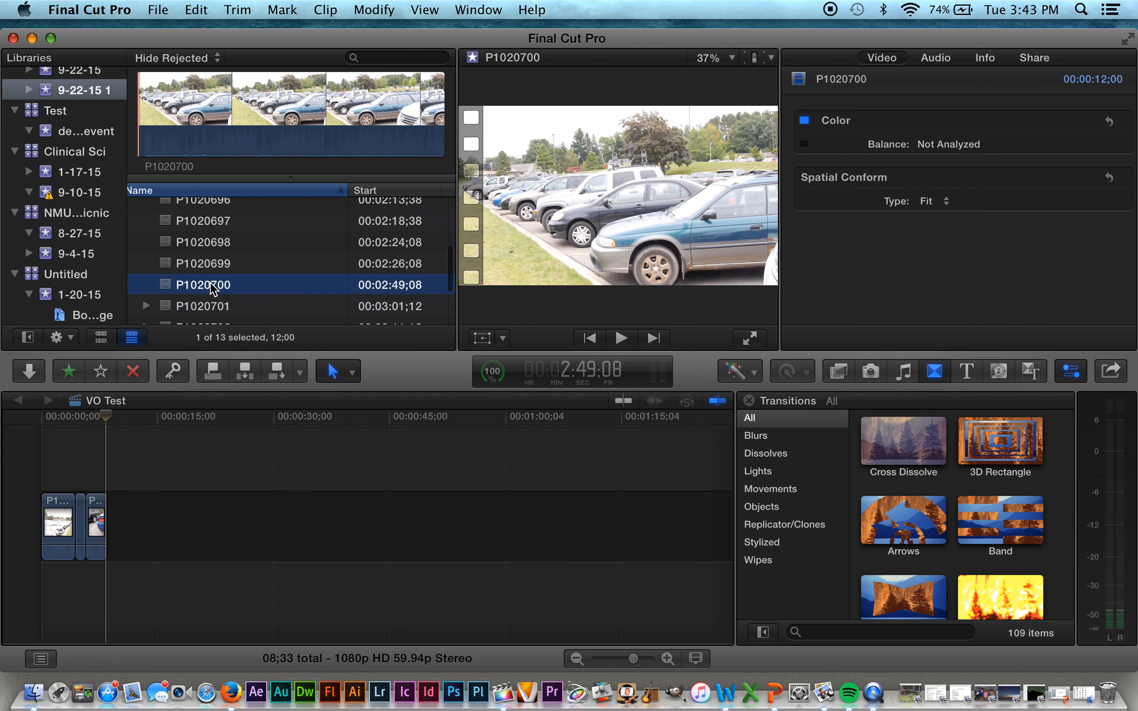
left_click(210, 266)
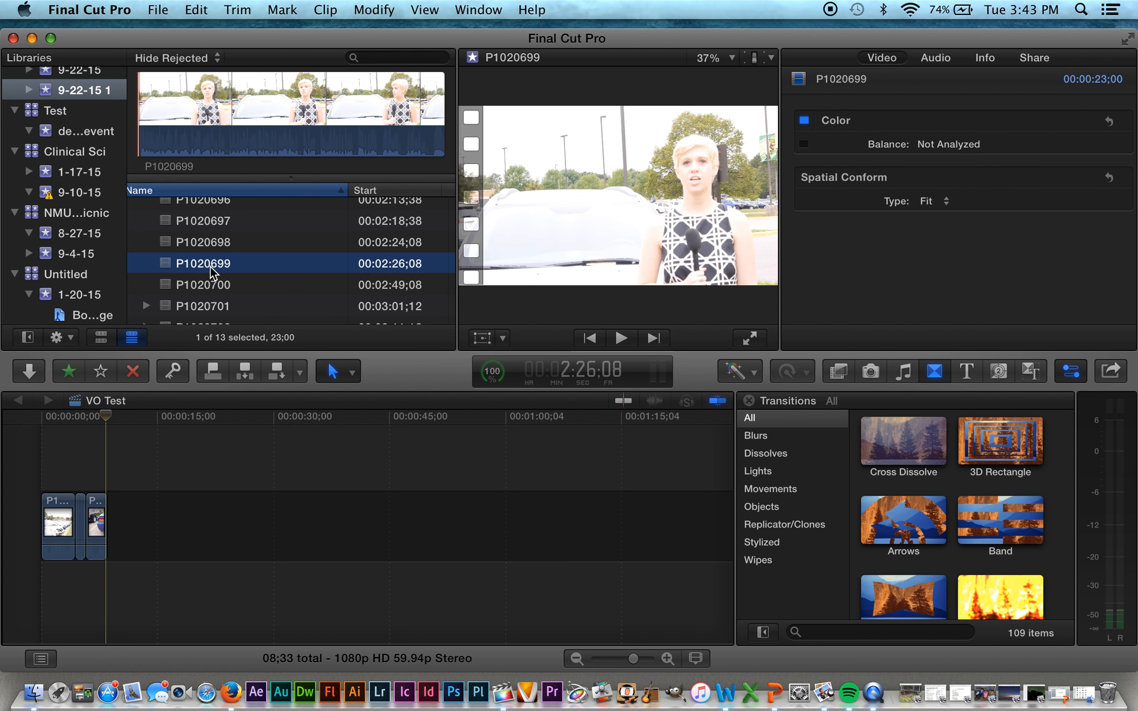
left_click(213, 241)
left_click(209, 221)
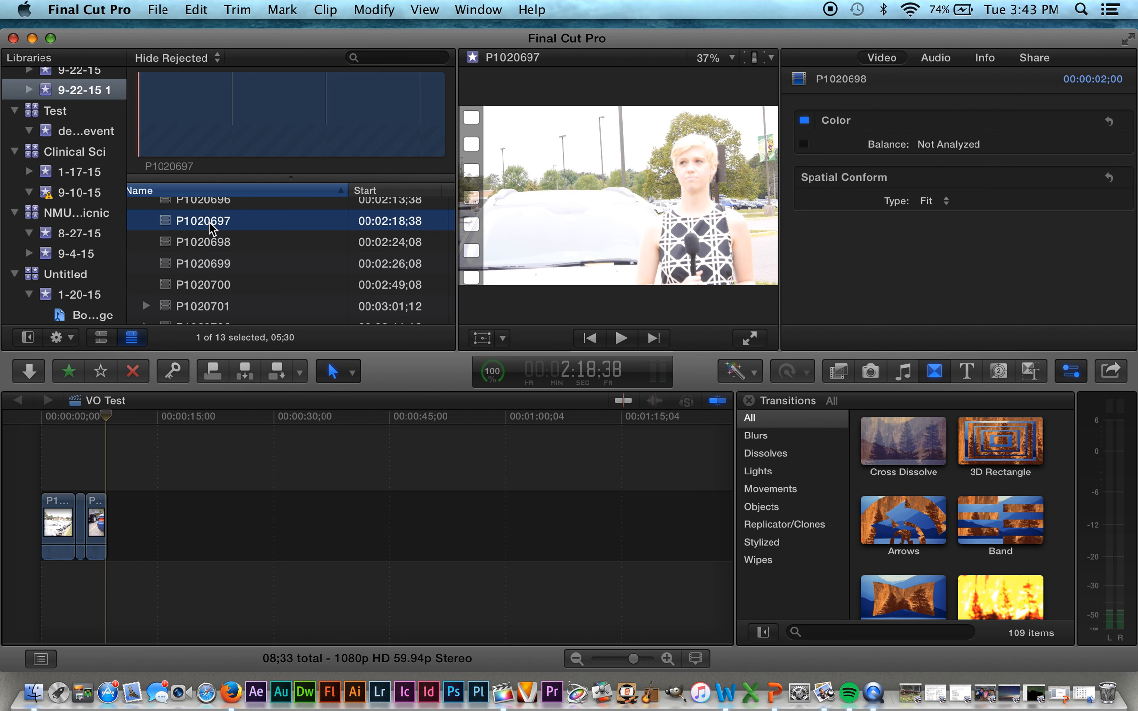
scroll(209, 221, "up", 3)
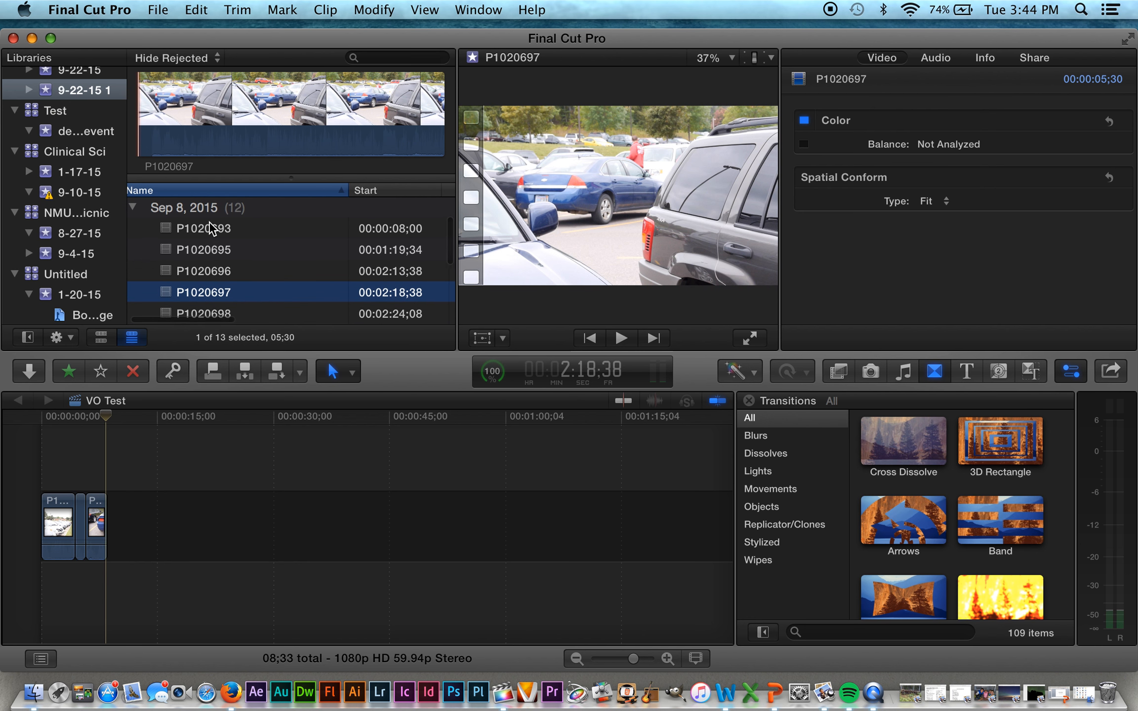
left_click(205, 272)
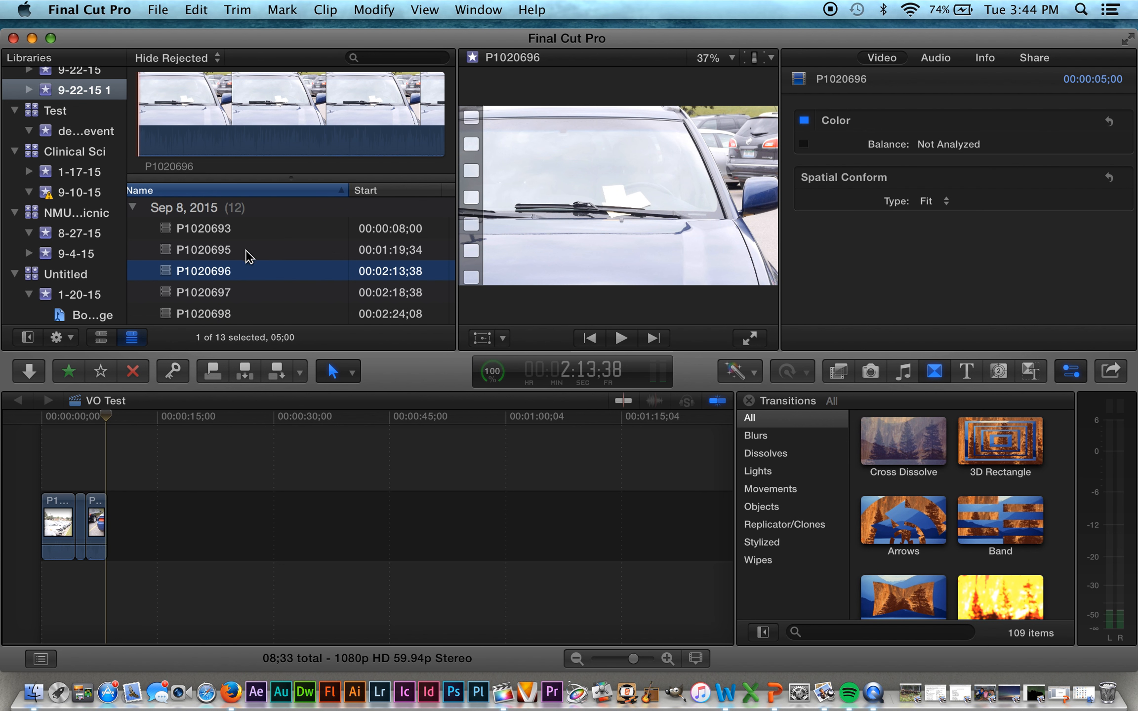
left_click(207, 228)
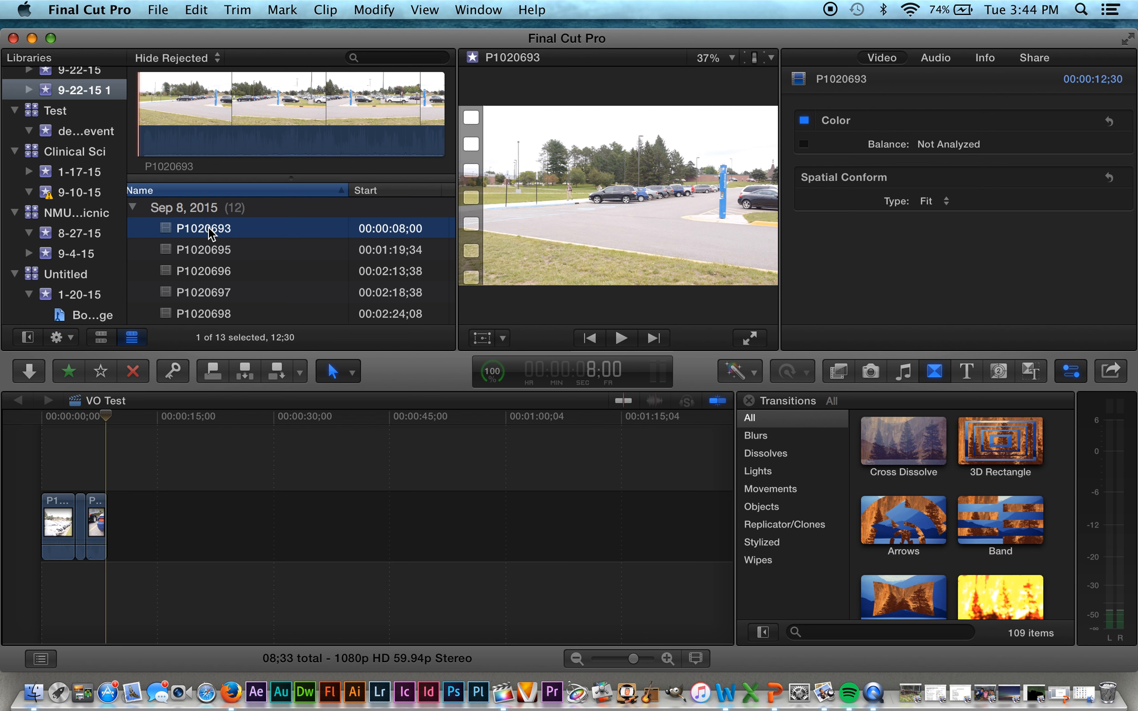
left_click(214, 248)
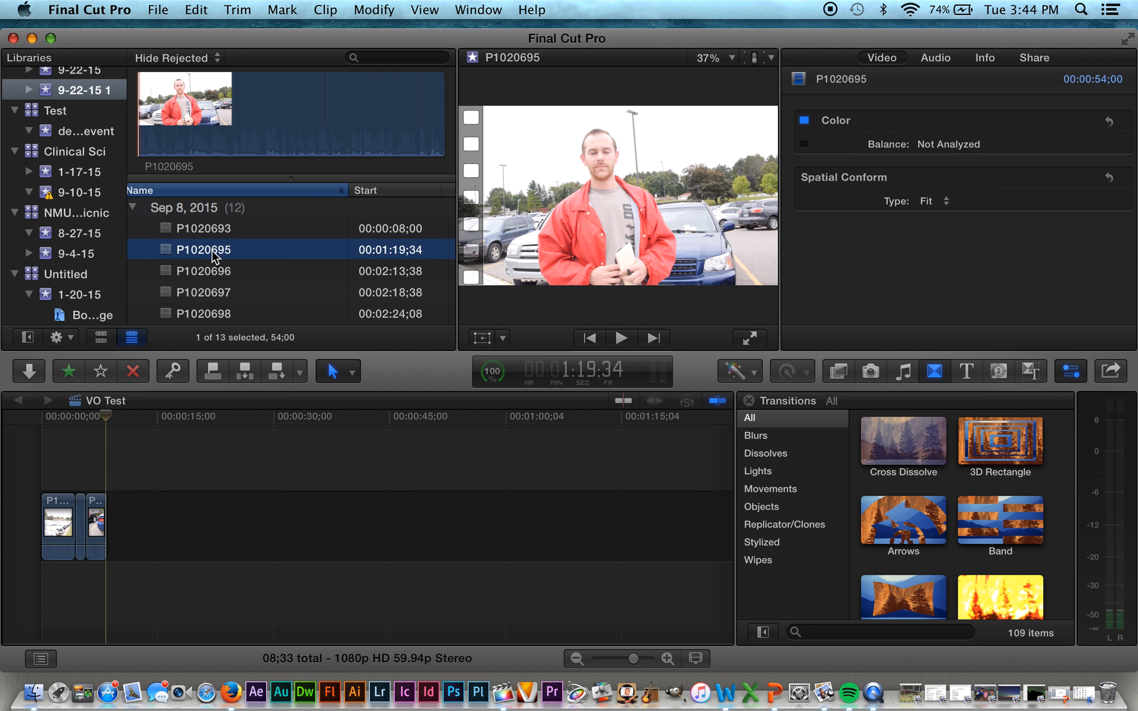
- Play P1020693, mark its in point at 18;37 and review the footage through to the clip's end
left_click(213, 228)
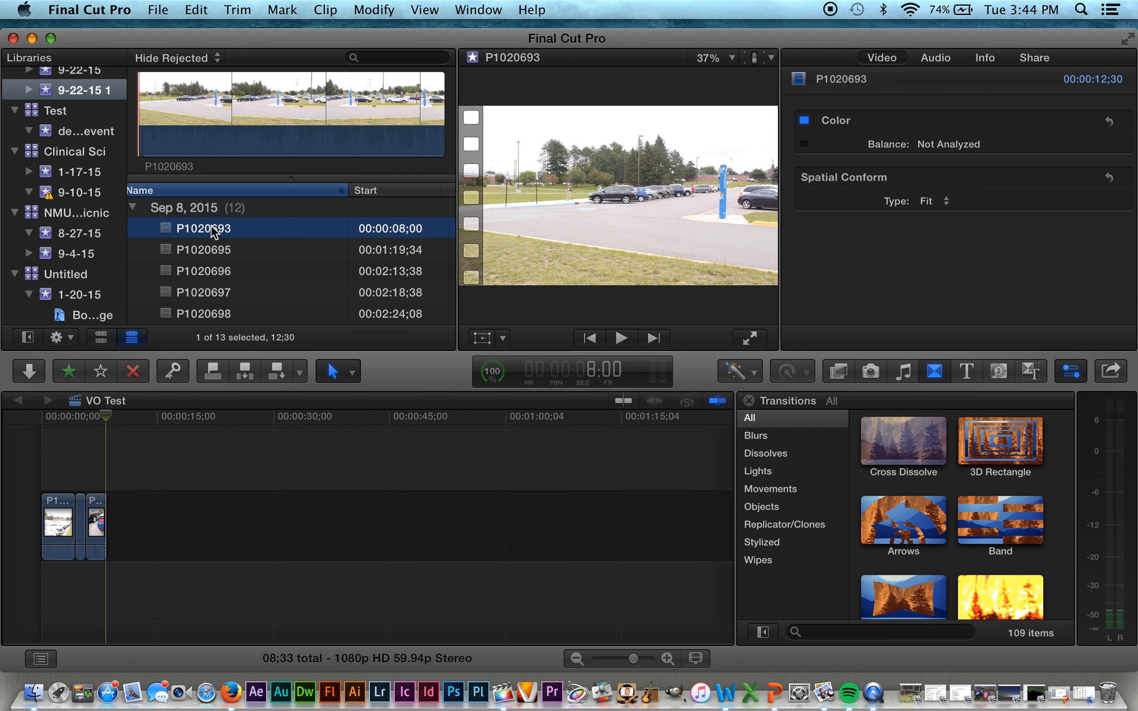
left_click(609, 324)
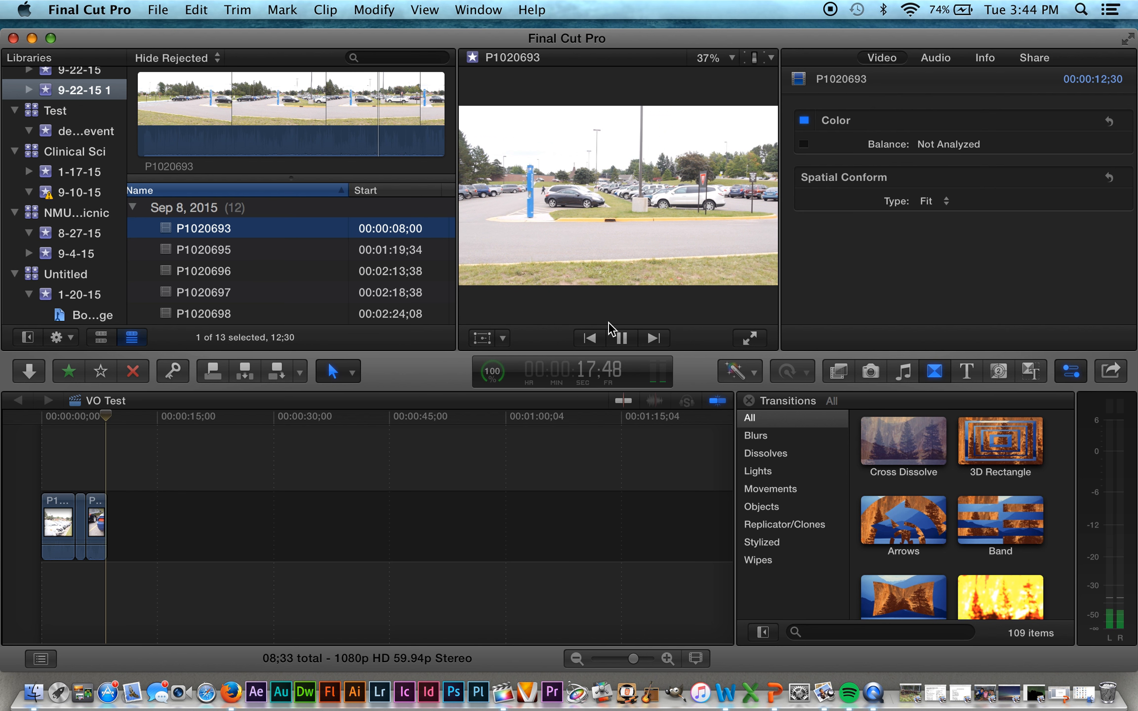
key("space")
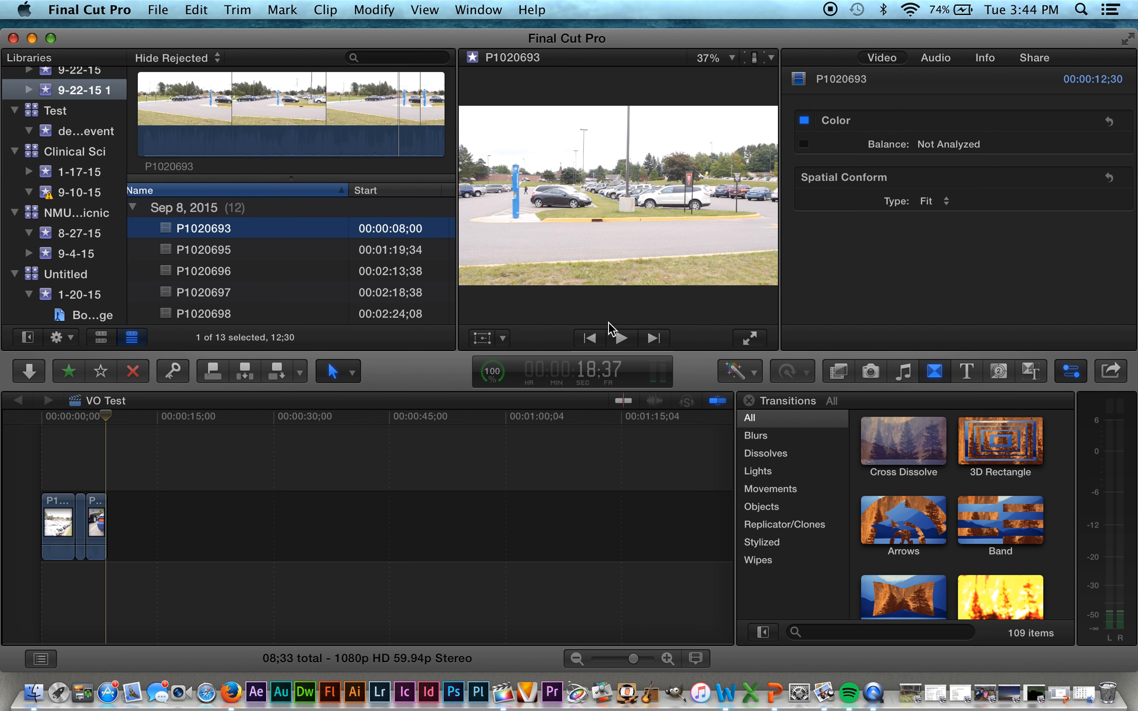
key("i")
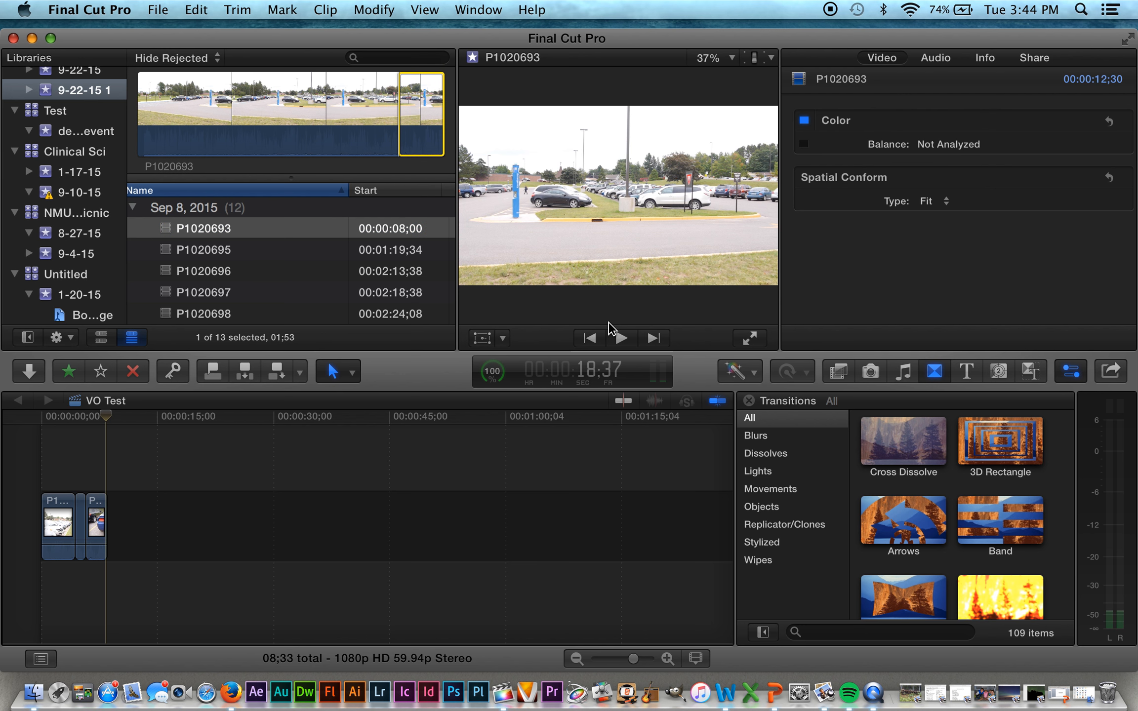
key("space")
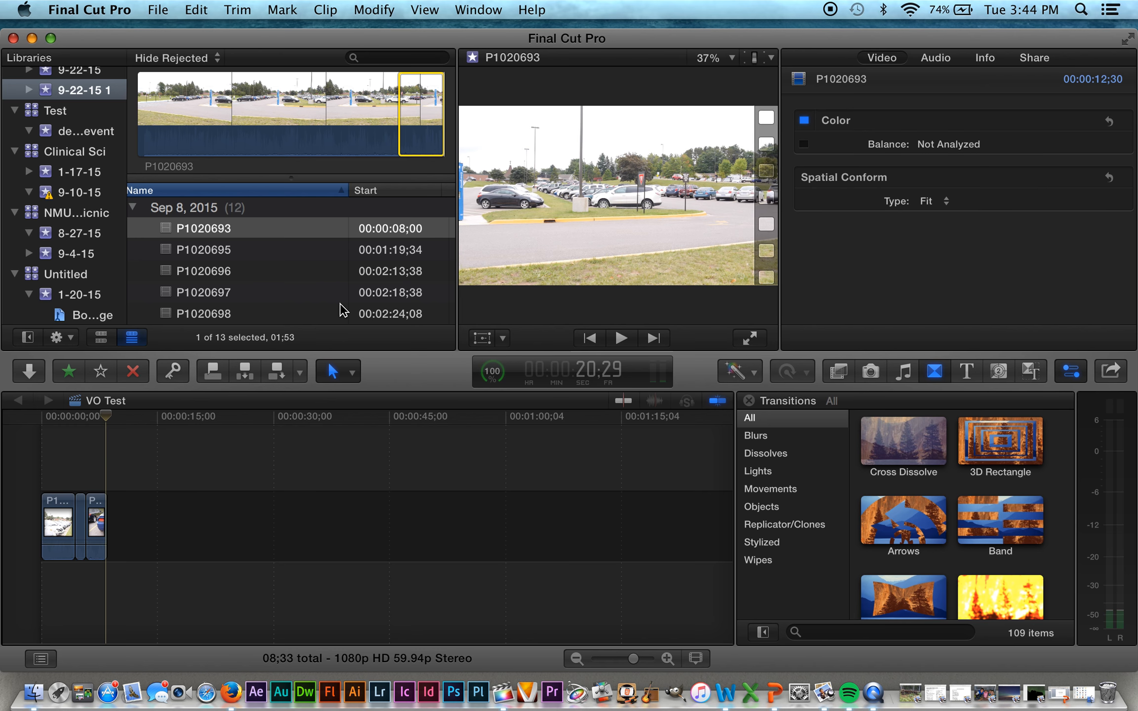
- Mark a range of 3;09 within P1020696 during playback and append it as the fourth timeline clip
left_click(221, 254)
left_click(212, 269)
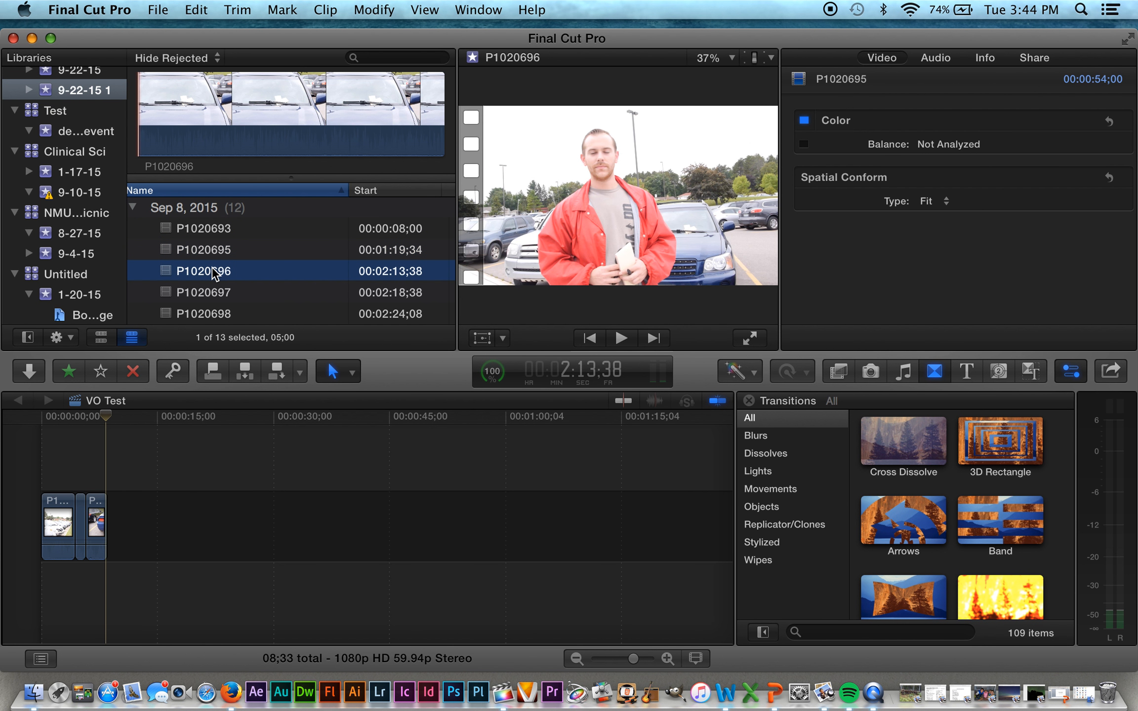
left_click(621, 339)
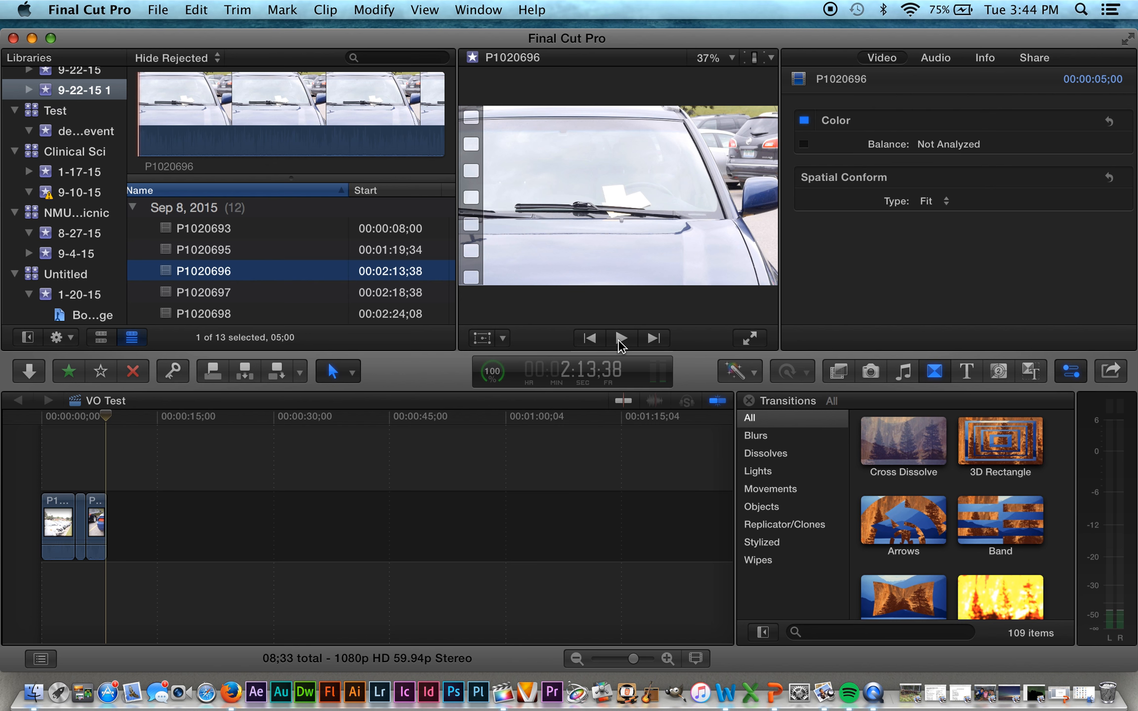
left_click(621, 339)
key("i")
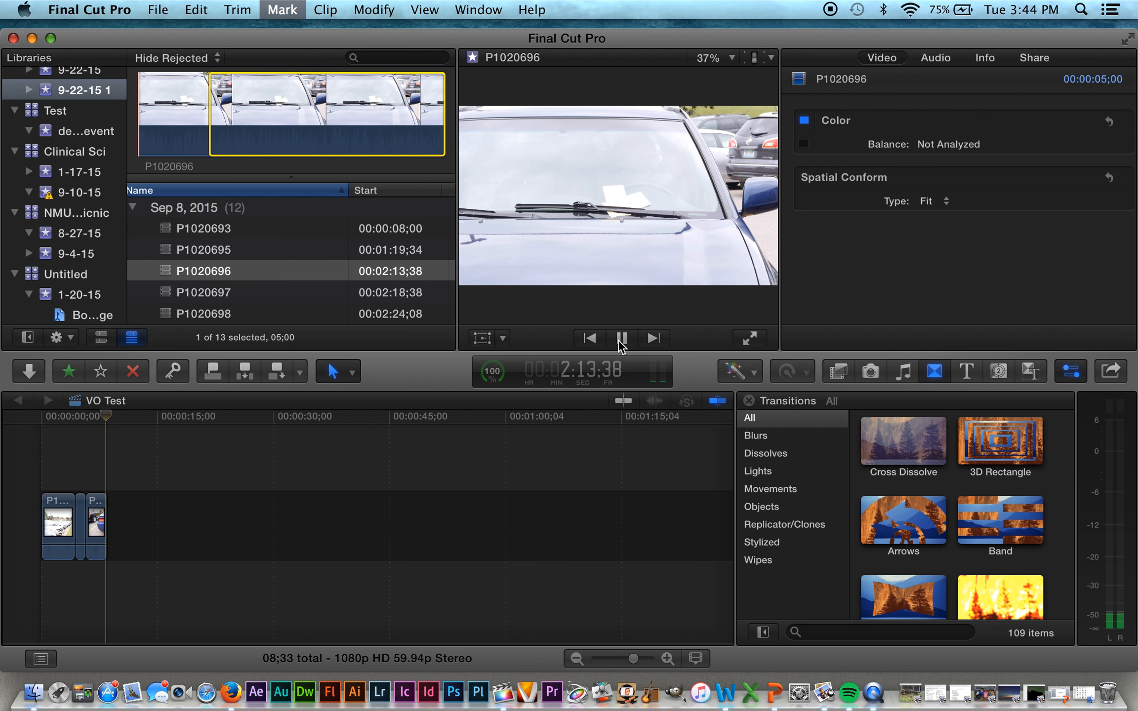
key("o")
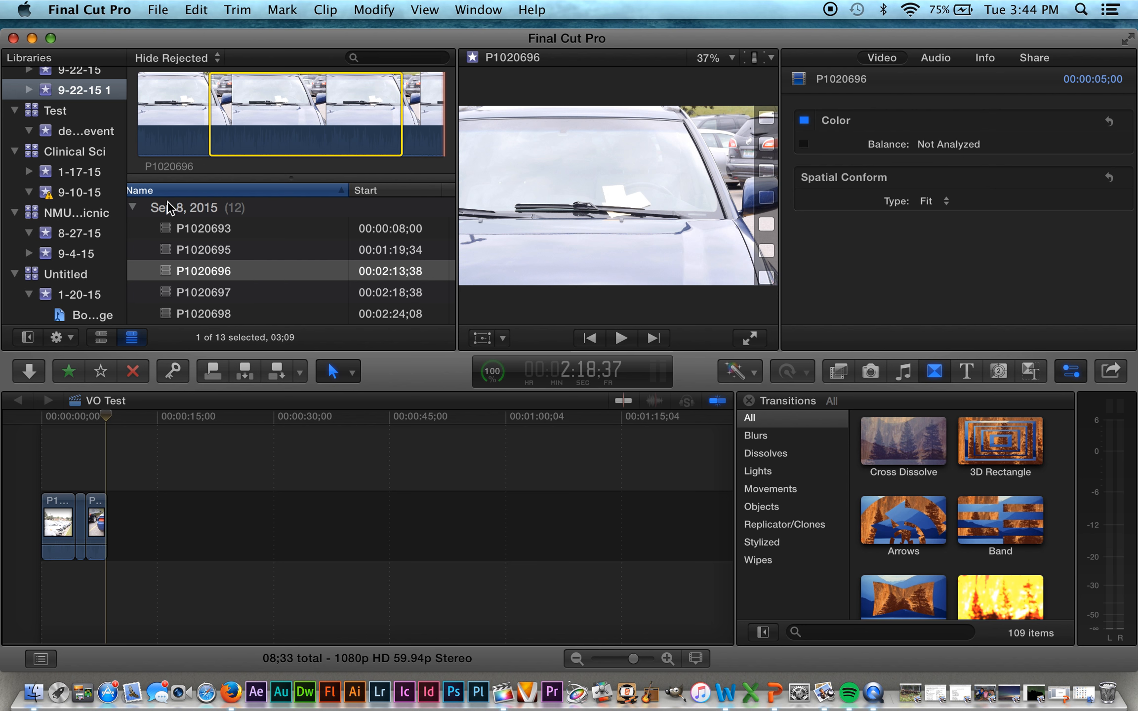
key("e")
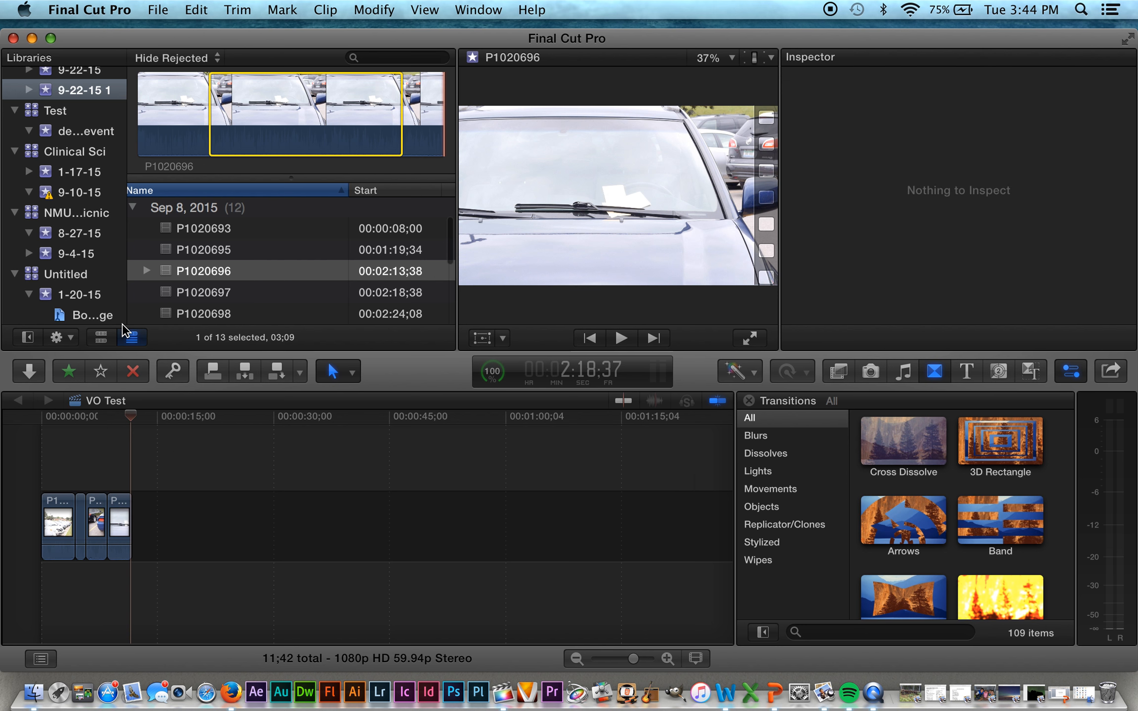
- Append the marked range of P1020693 as the fifth clip of the VO Test timeline
left_click(193, 251)
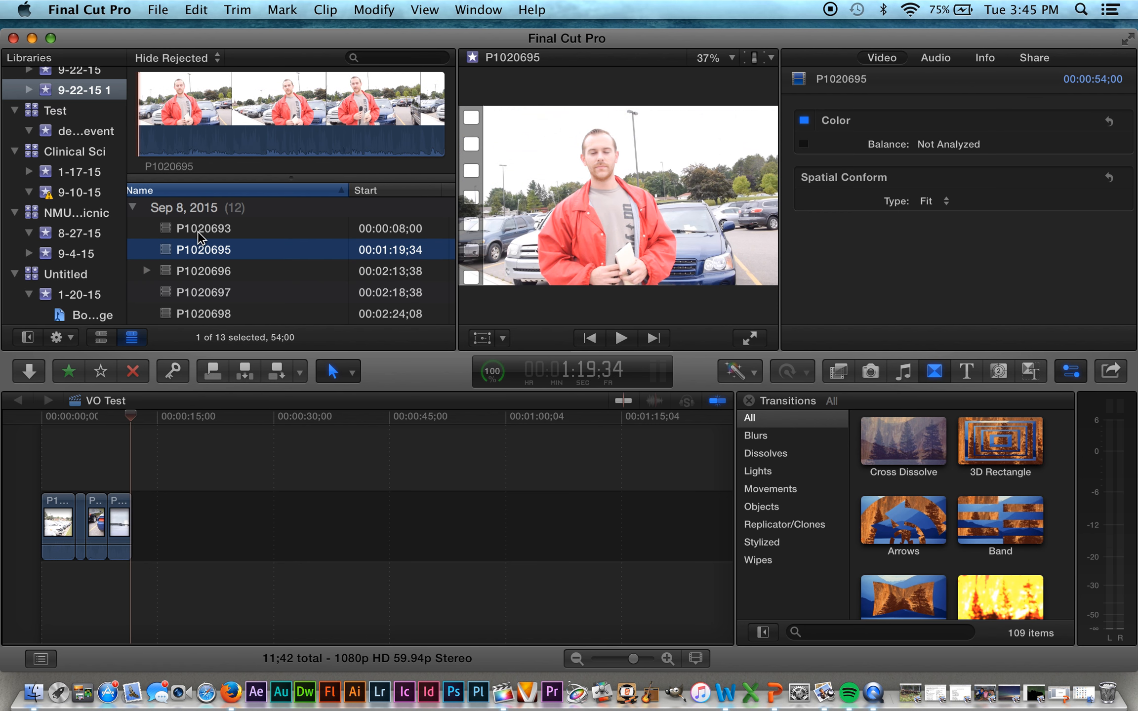
left_click(199, 233)
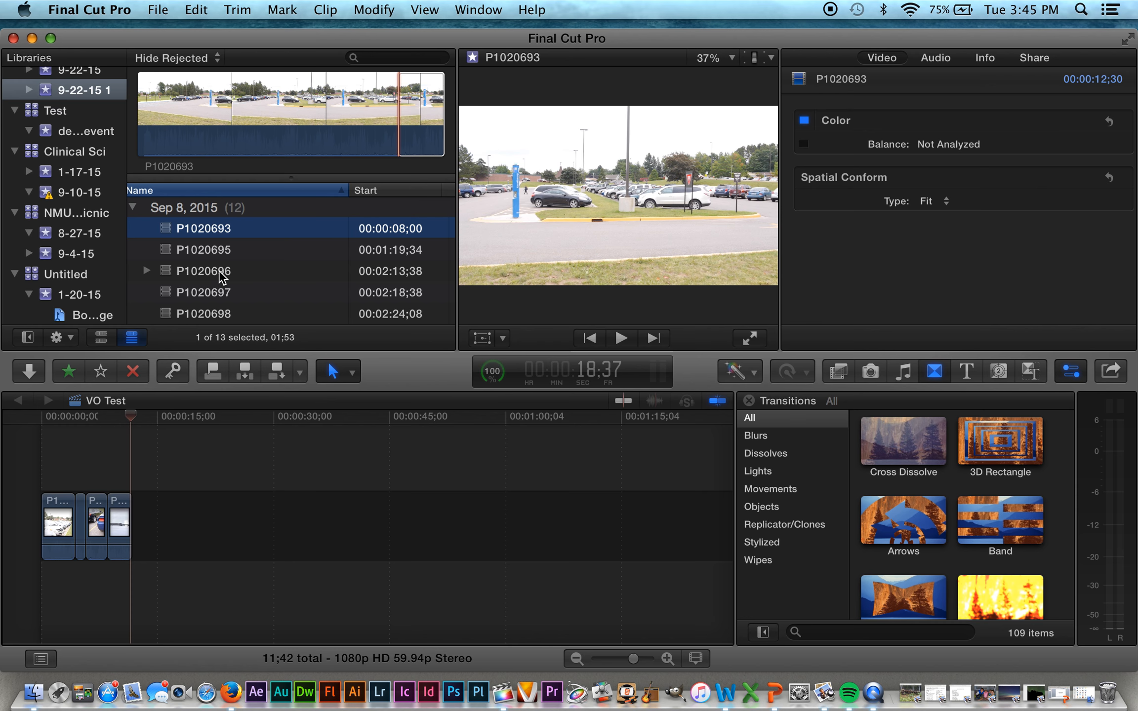
key("e")
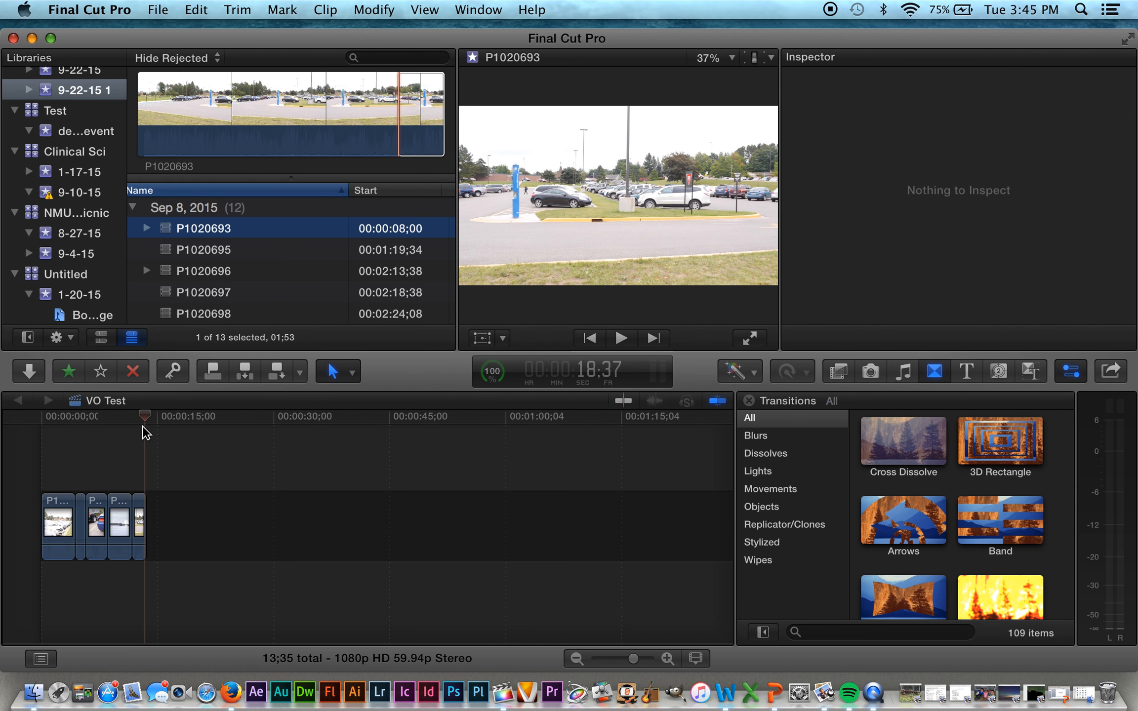
- Play the five-clip sequence from the start and park the playhead in the empty area after the last clip
left_click_drag(149, 421, 43, 482)
key("super+4")
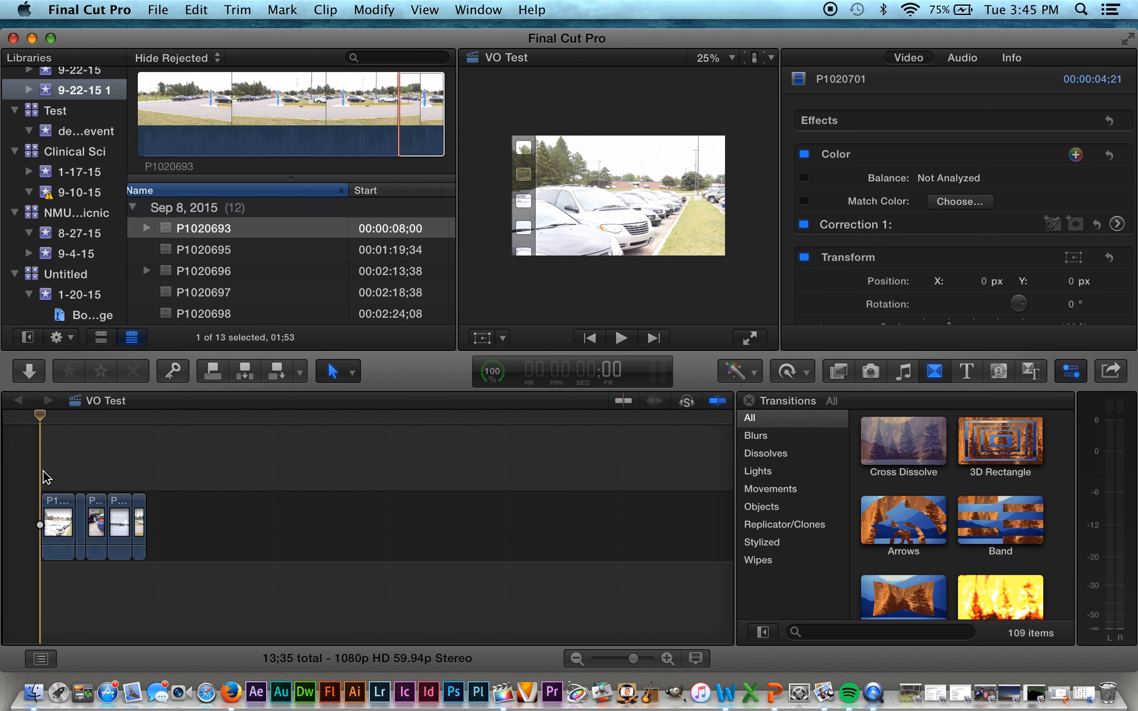
key("space")
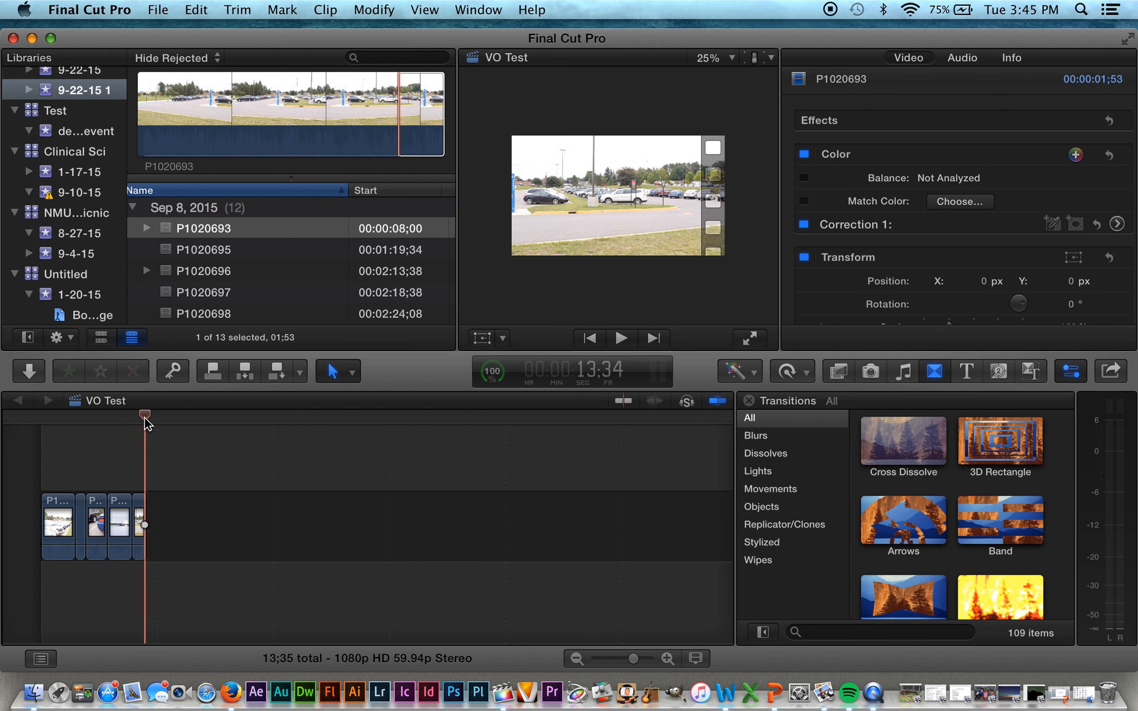
left_click_drag(146, 418, 180, 422)
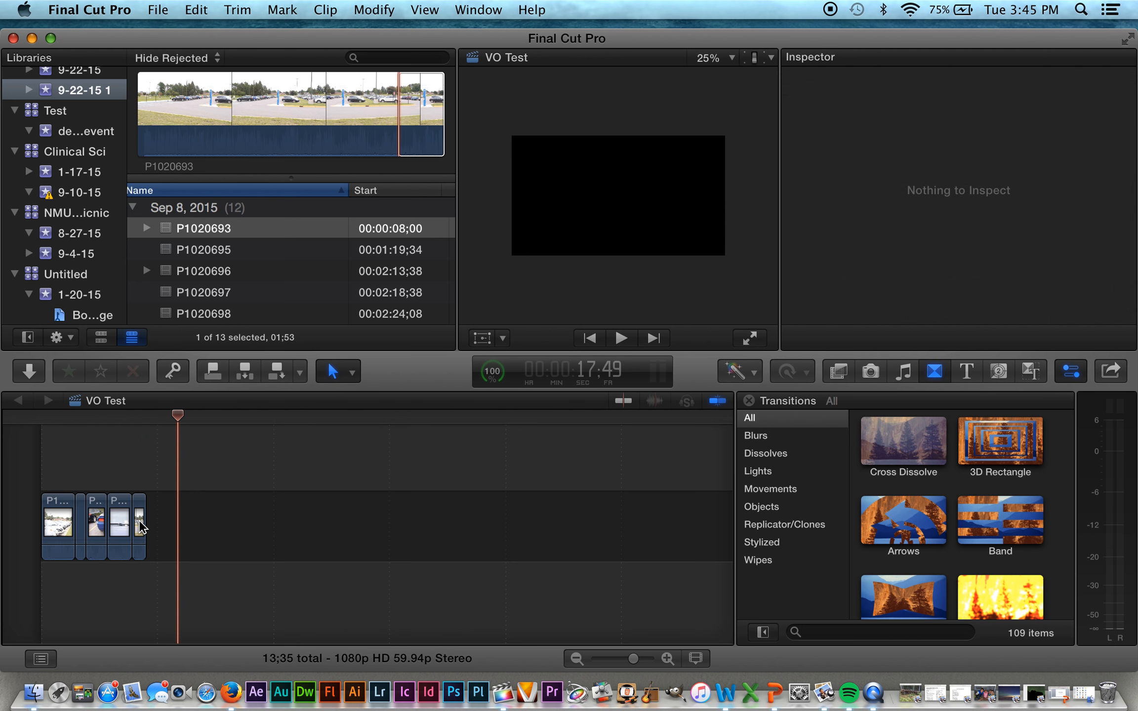
- Try to lengthen the end of the last timeline clip, and extend the end of P1020696 to a duration of 3;50
mouse_move(144, 525)
left_mouse_down()
mouse_move(177, 527)
mouse_move(139, 529)
mouse_move(160, 522)
left_mouse_up()
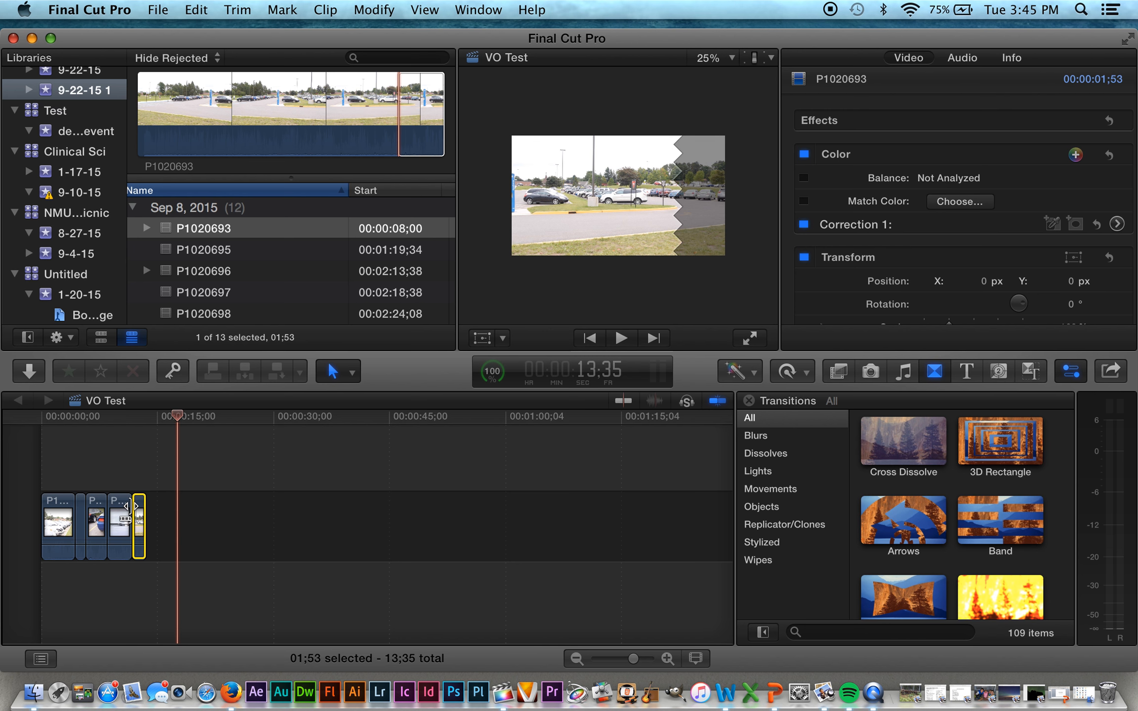
left_click_drag(131, 512, 187, 518)
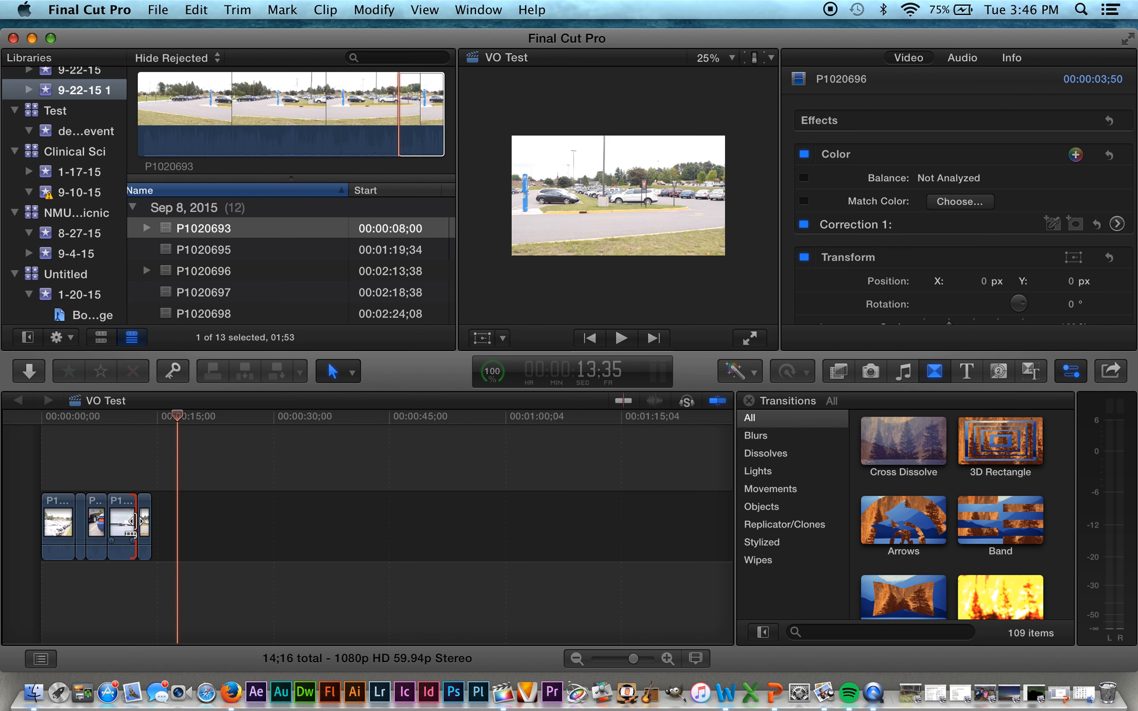
- Extend the start of the last timeline clip, P1020693, to include earlier footage, making it about 4 seconds long
mouse_move(141, 521)
left_mouse_down()
mouse_move(91, 524)
mouse_move(135, 519)
left_mouse_up()
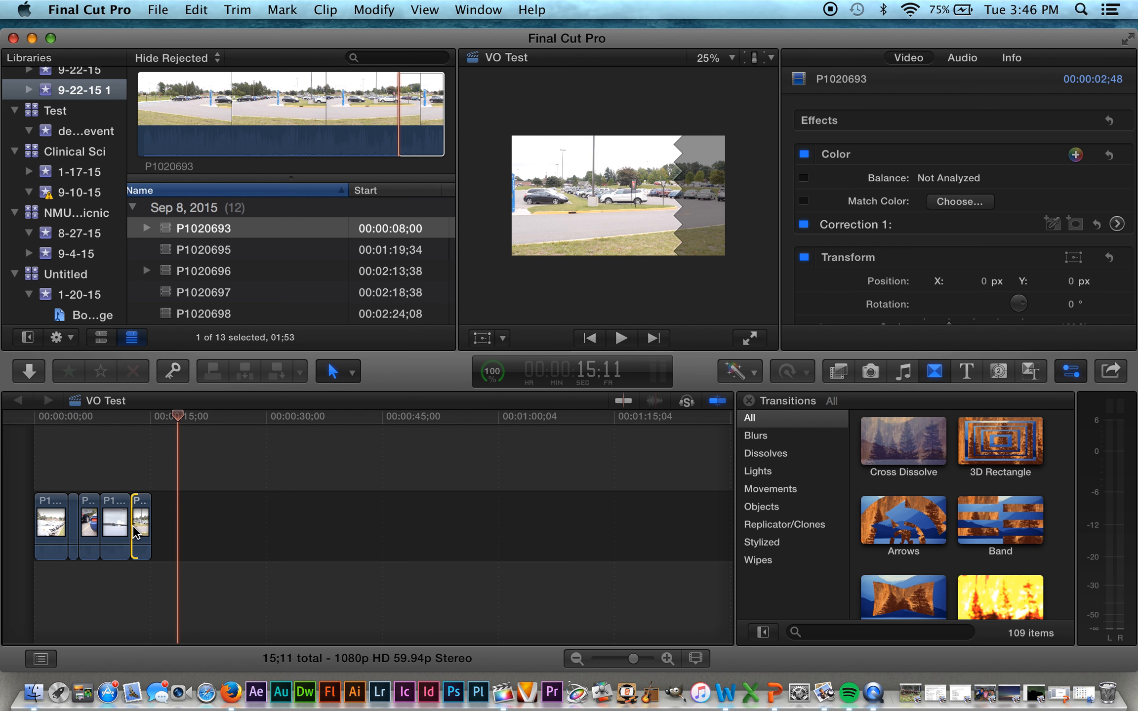
scroll(132, 526, "right", 1)
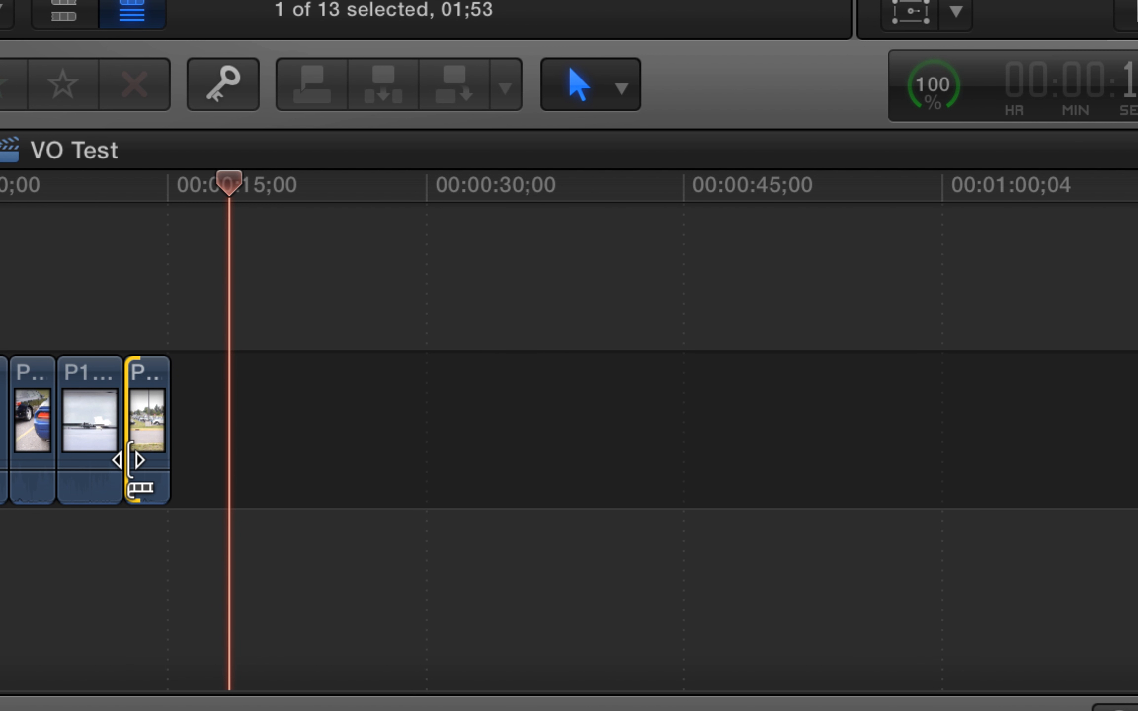
left_click_drag(121, 460, 100, 454)
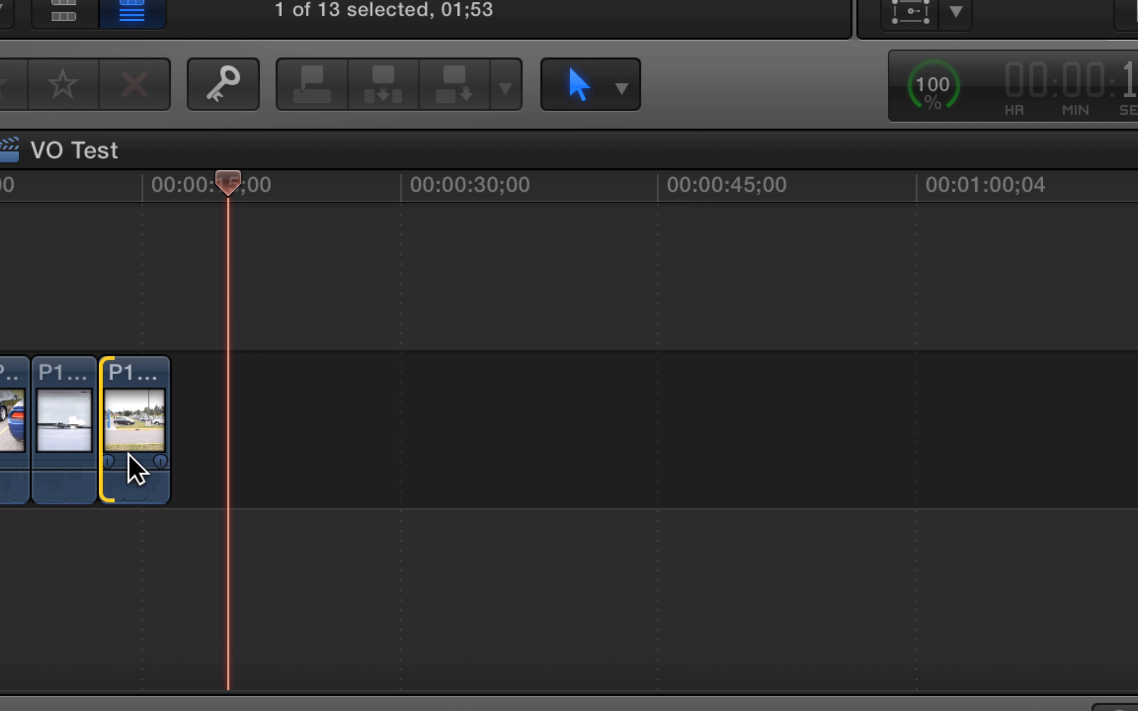
- Try to extend the end of P1020696 further, and lengthen the end of P1020703 to a duration of 4;28
left_click(93, 455)
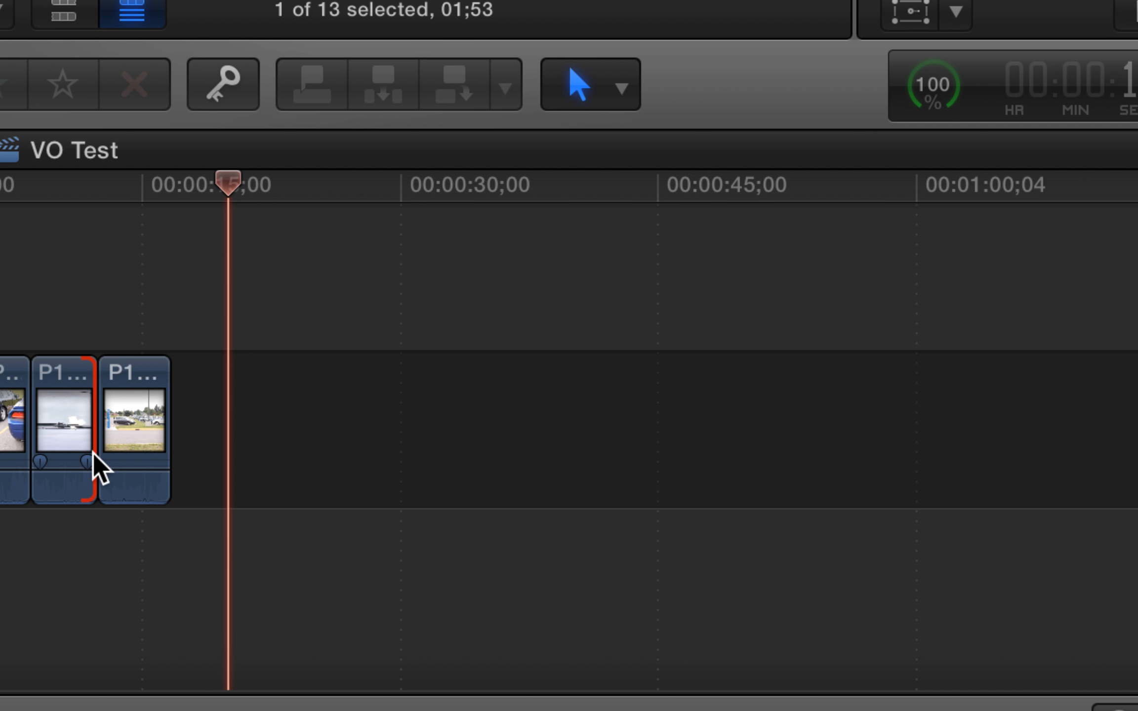
left_click_drag(92, 454, 119, 460)
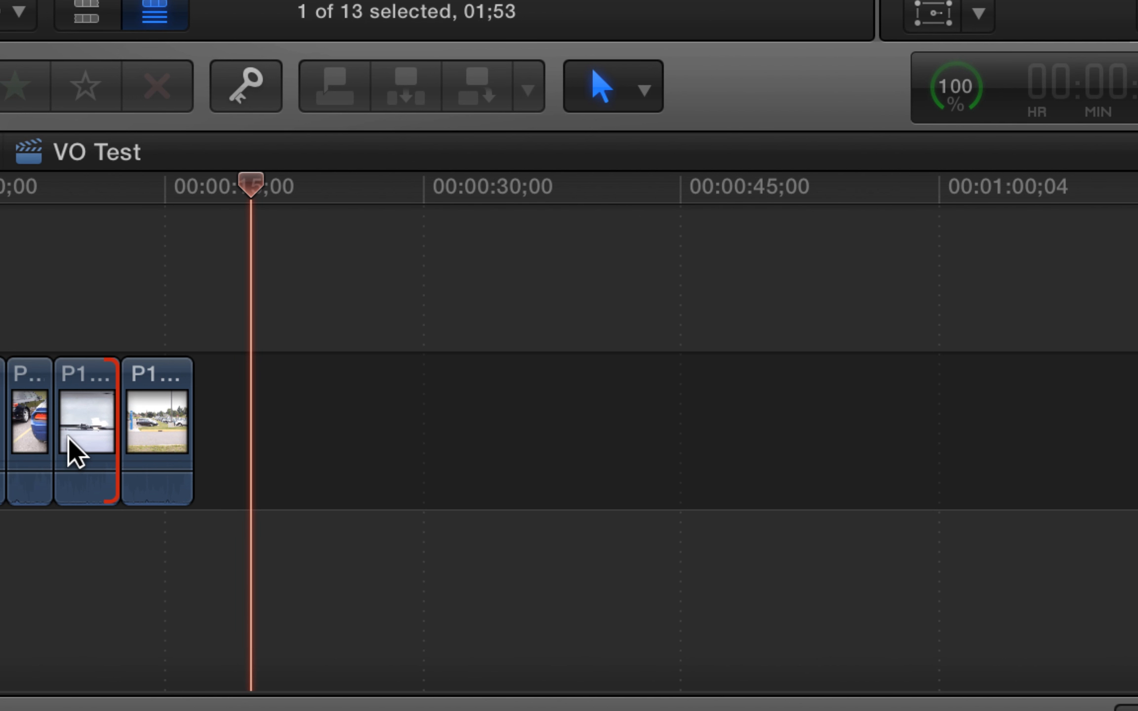
left_click(52, 454)
mouse_move(58, 443)
left_mouse_down()
mouse_move(87, 445)
mouse_move(76, 446)
left_mouse_up()
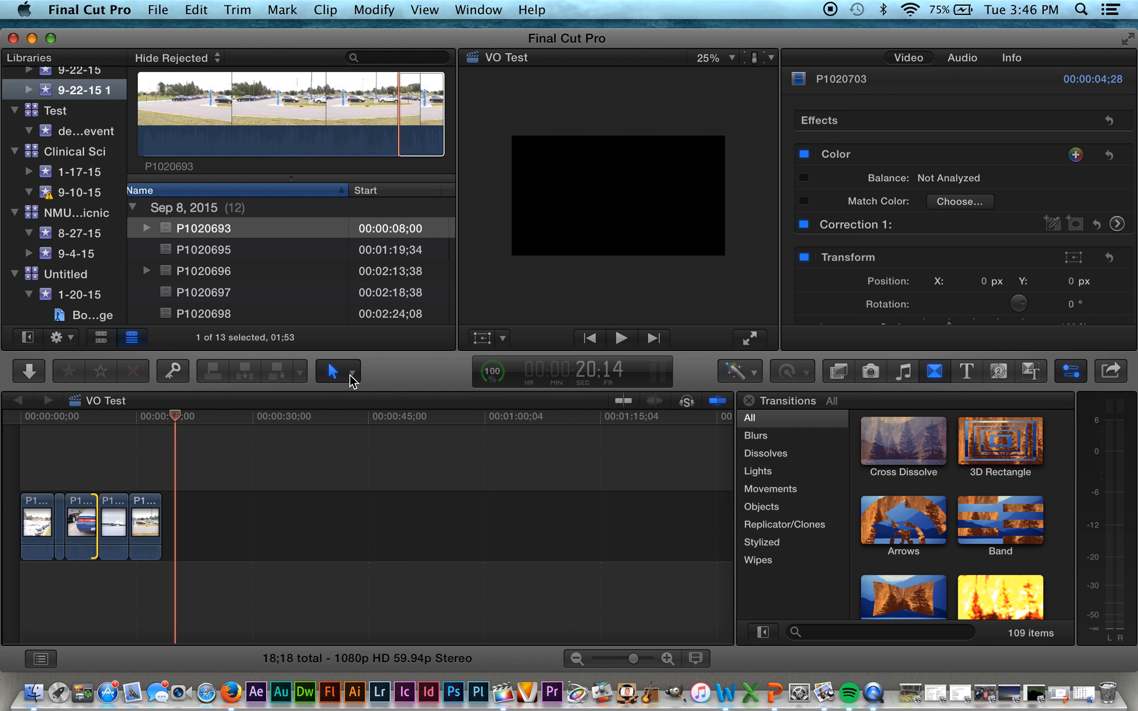
- Move the playhead to 15;59 and split the last timeline clip, P1020693, there with the Blade tool
left_click(352, 374)
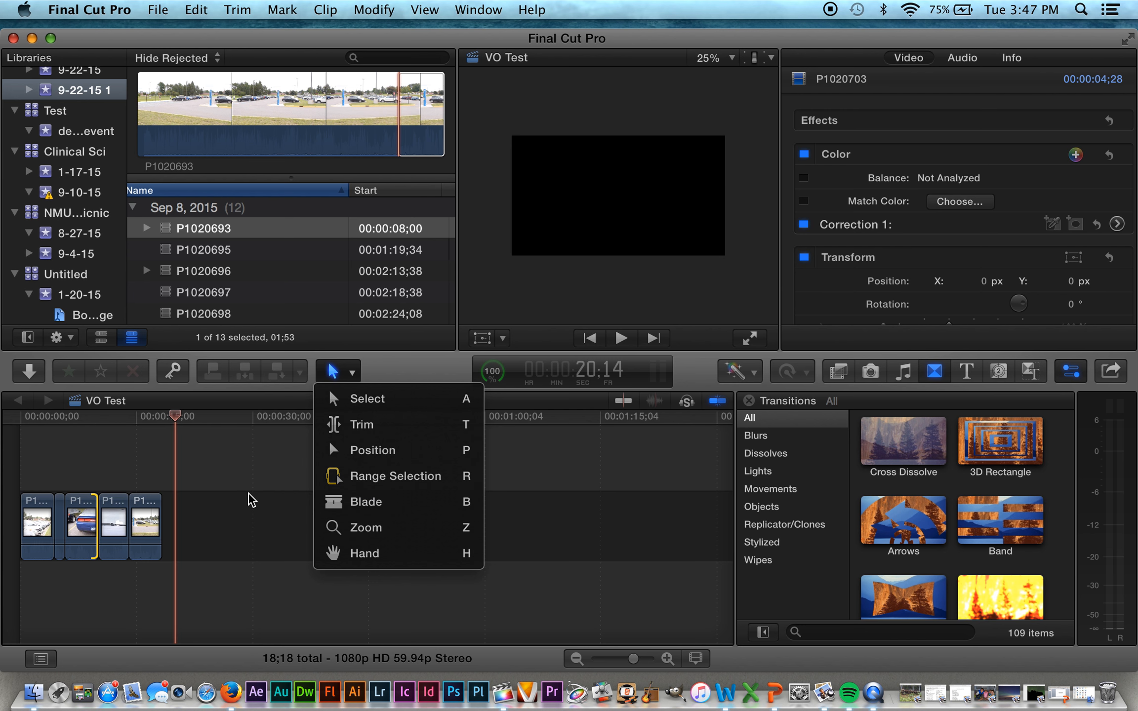
left_click(176, 419)
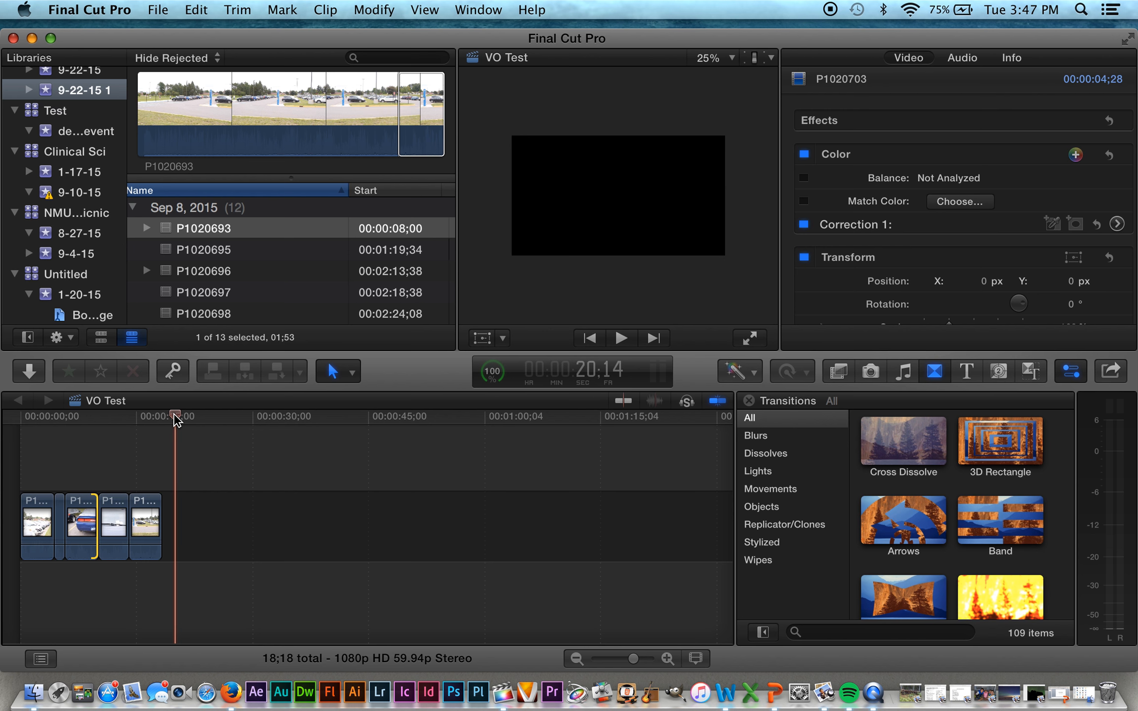
left_click(357, 372)
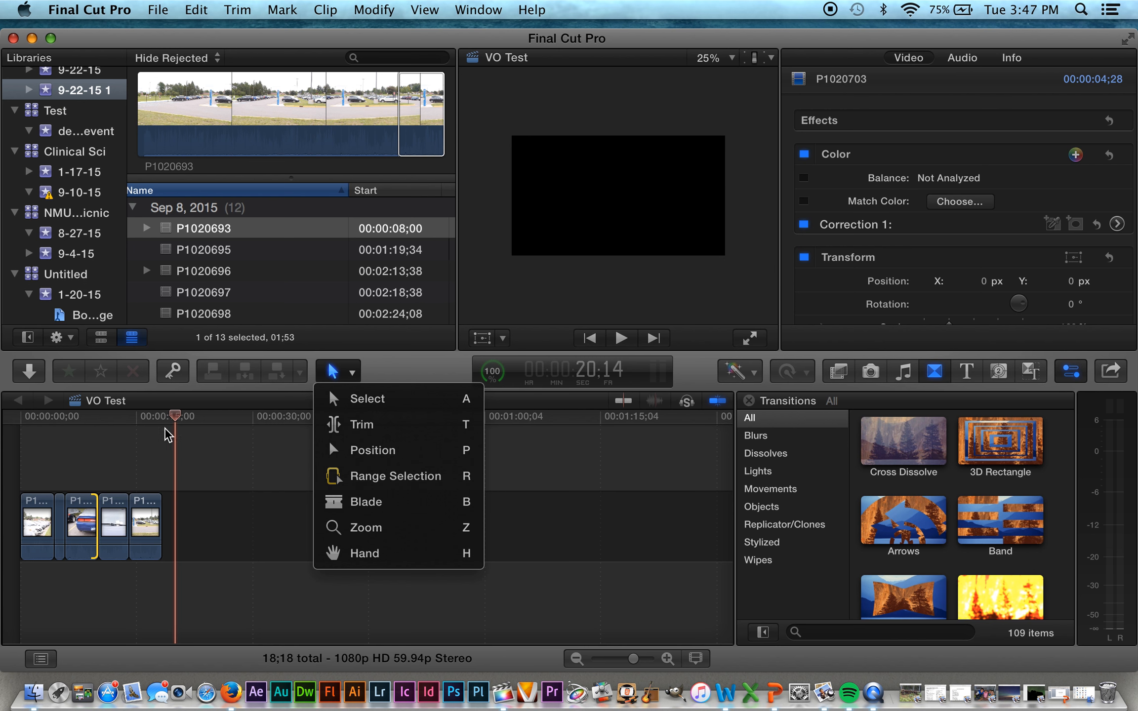
left_click(177, 415)
left_click(144, 416)
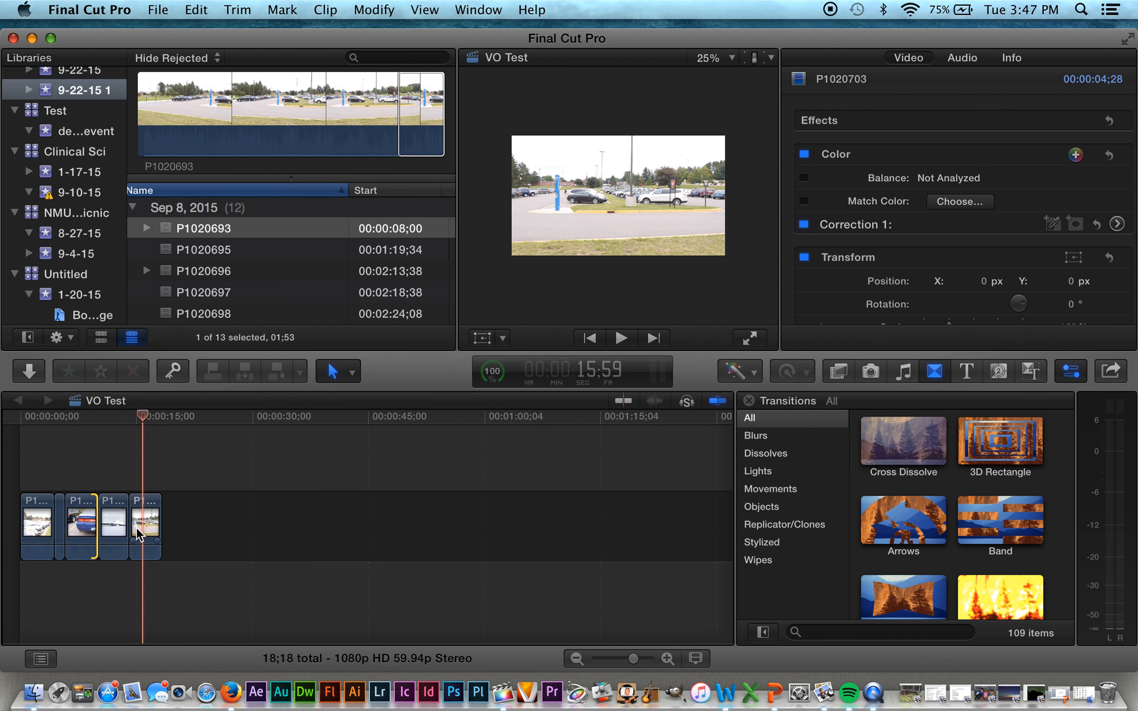
key("b")
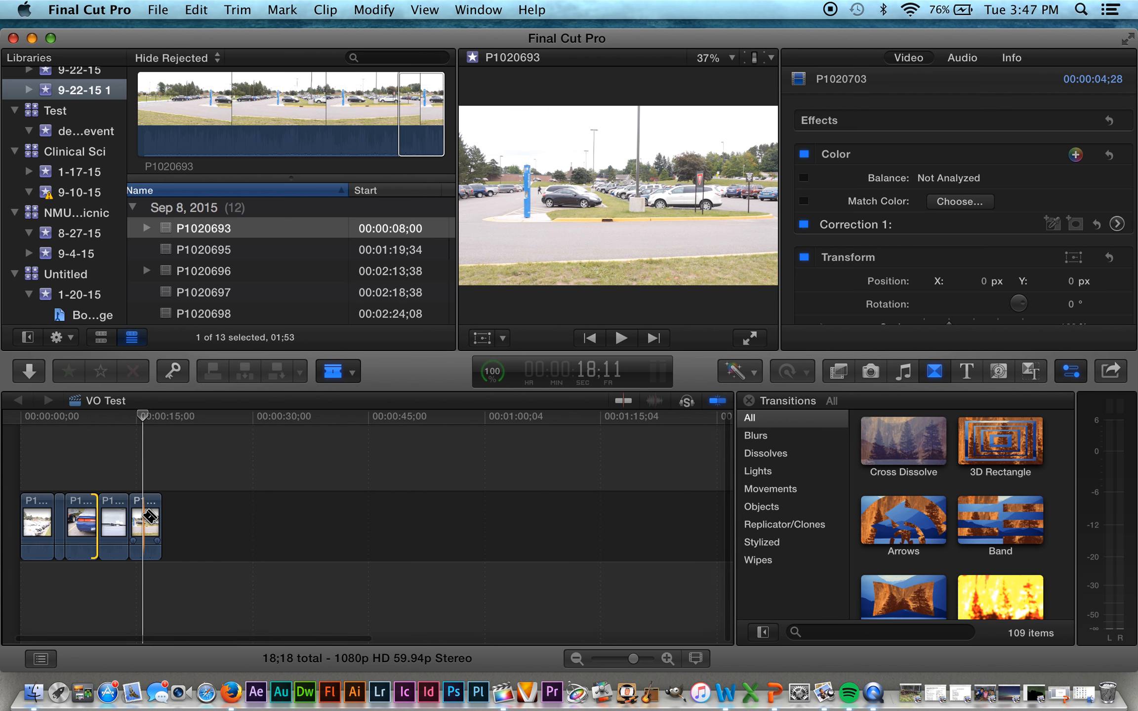
left_click(146, 518)
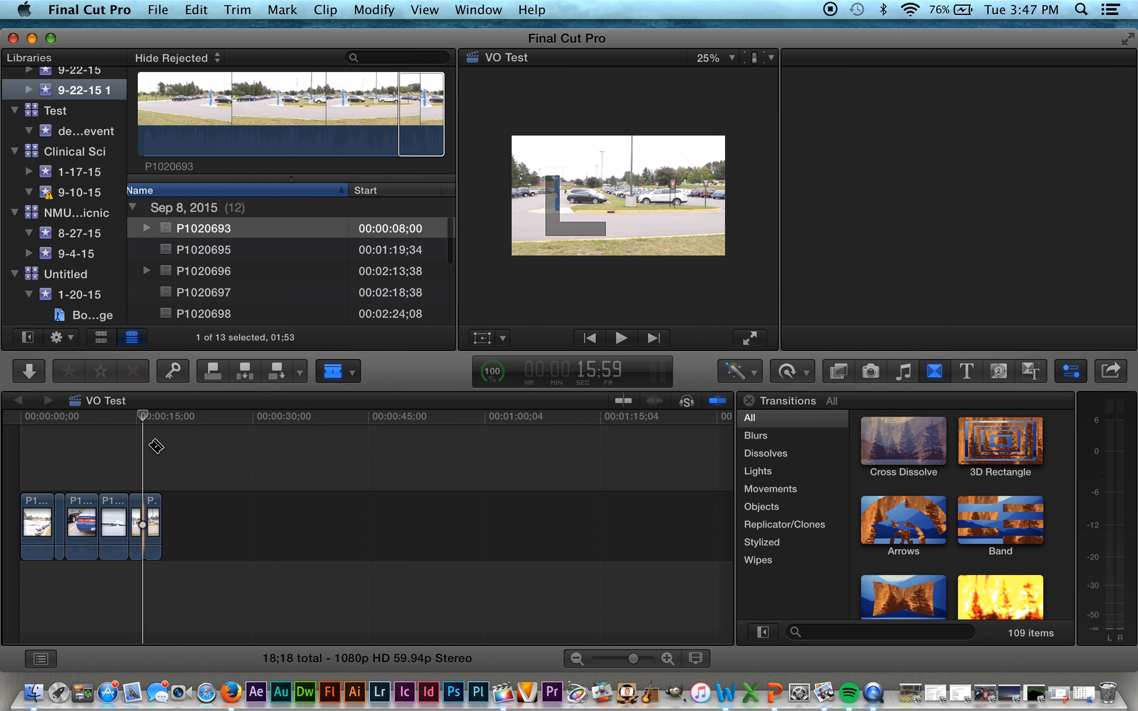
- Move the playhead to 14;00 and undo the blade cut in the last timeline clip
left_click_drag(140, 414, 128, 416)
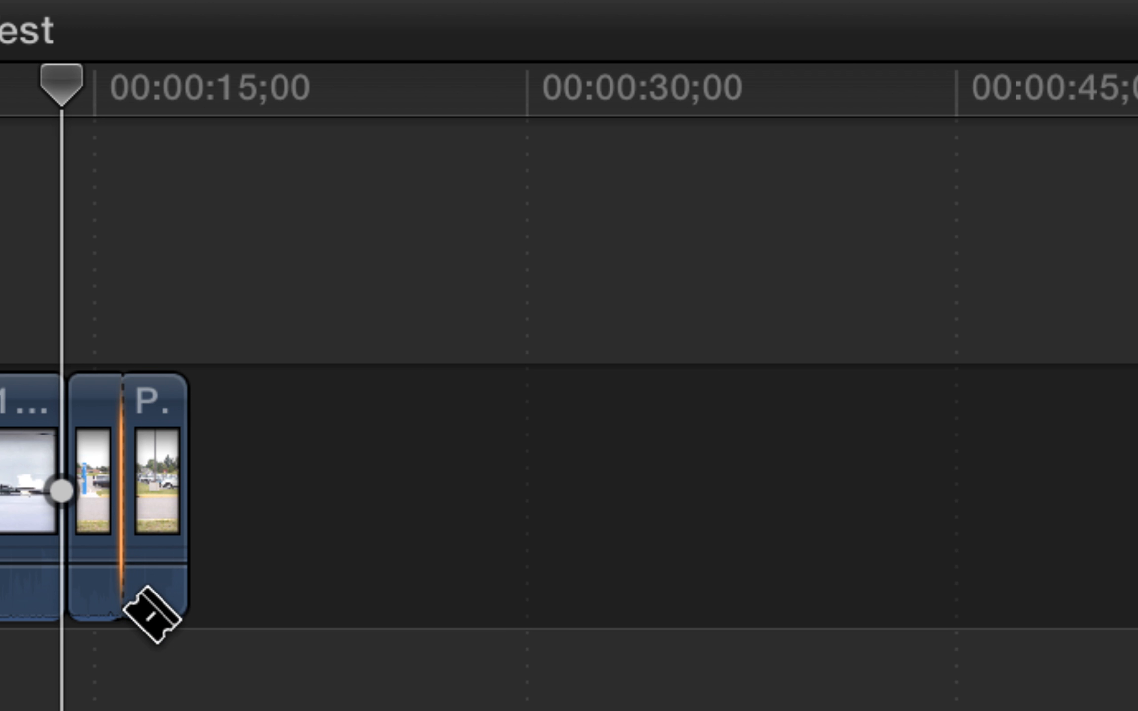
key("a")
key("t")
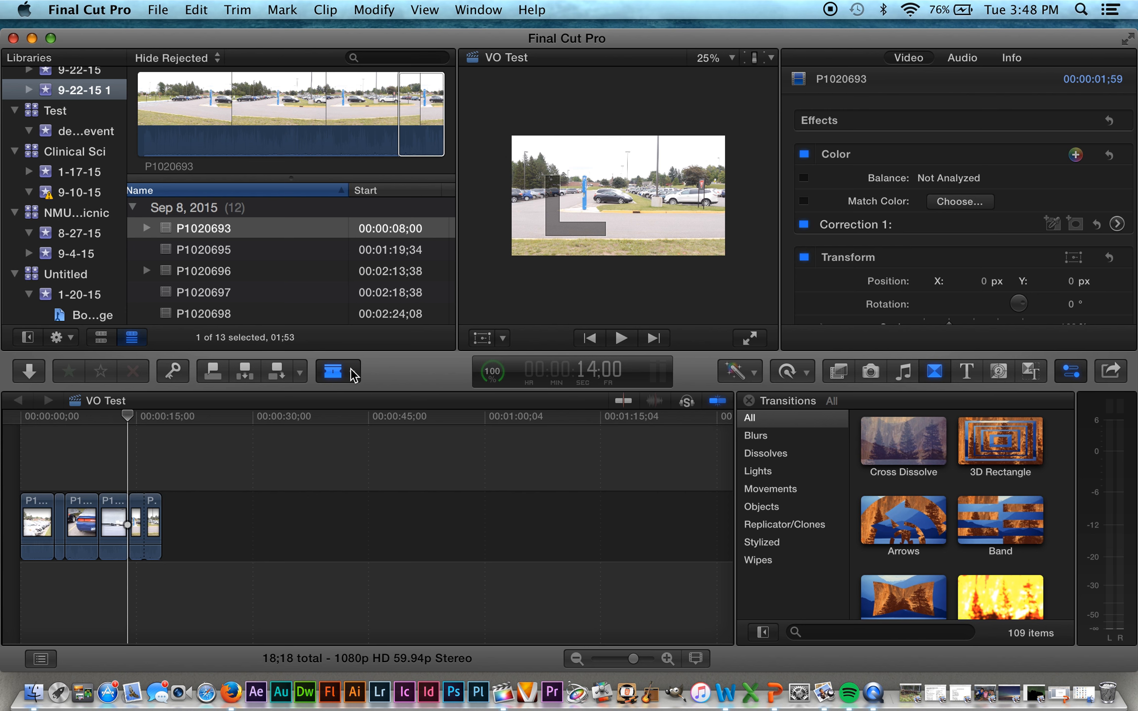
left_click(195, 10)
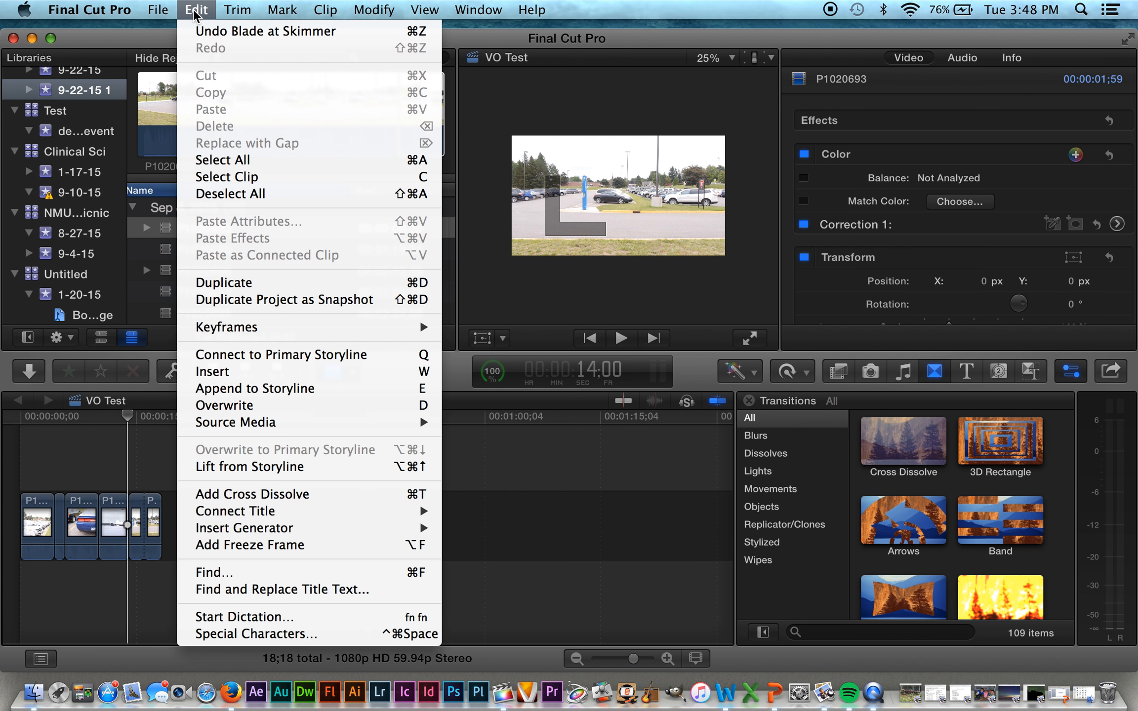
left_click(205, 31)
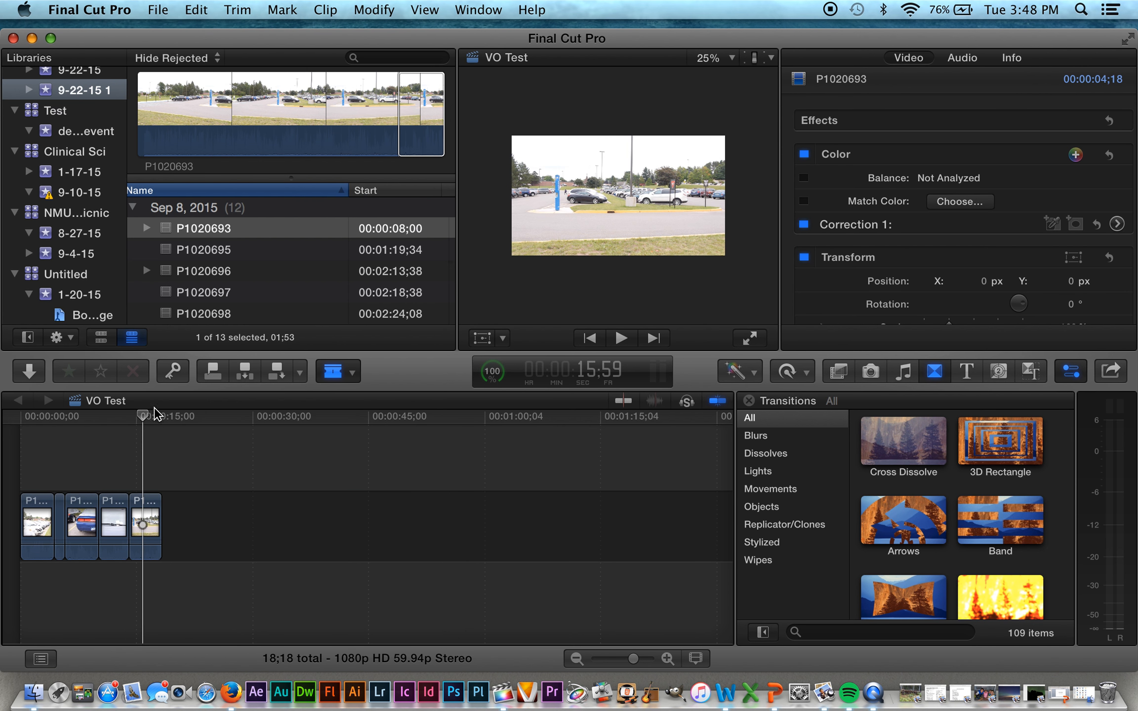
- Move the playhead to 12;38 within the next-to-last timeline clip and switch back to the Select tool
left_click(142, 419)
left_click_drag(143, 417, 117, 418)
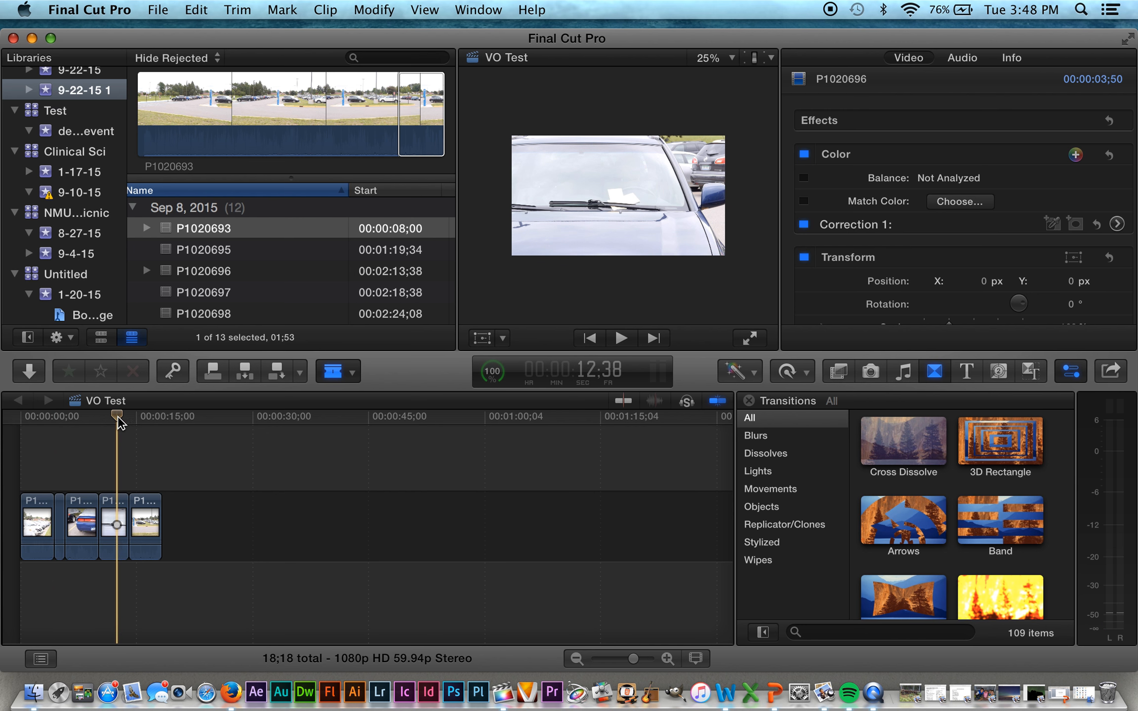
left_click(345, 374)
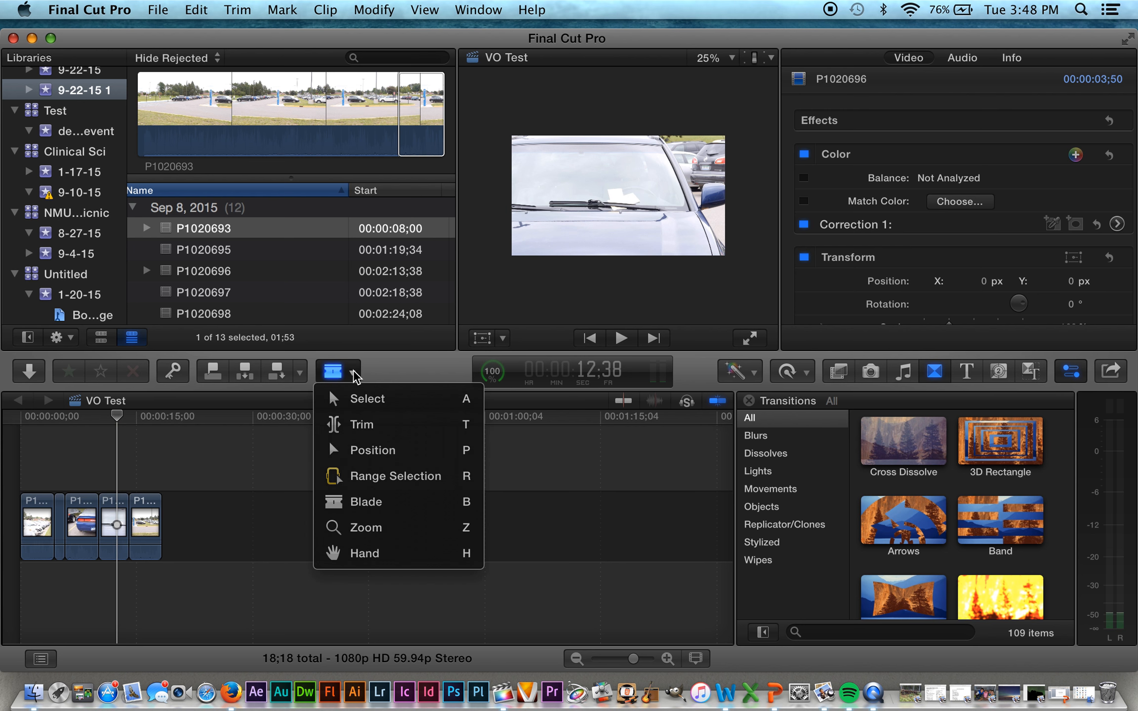
left_click(349, 398)
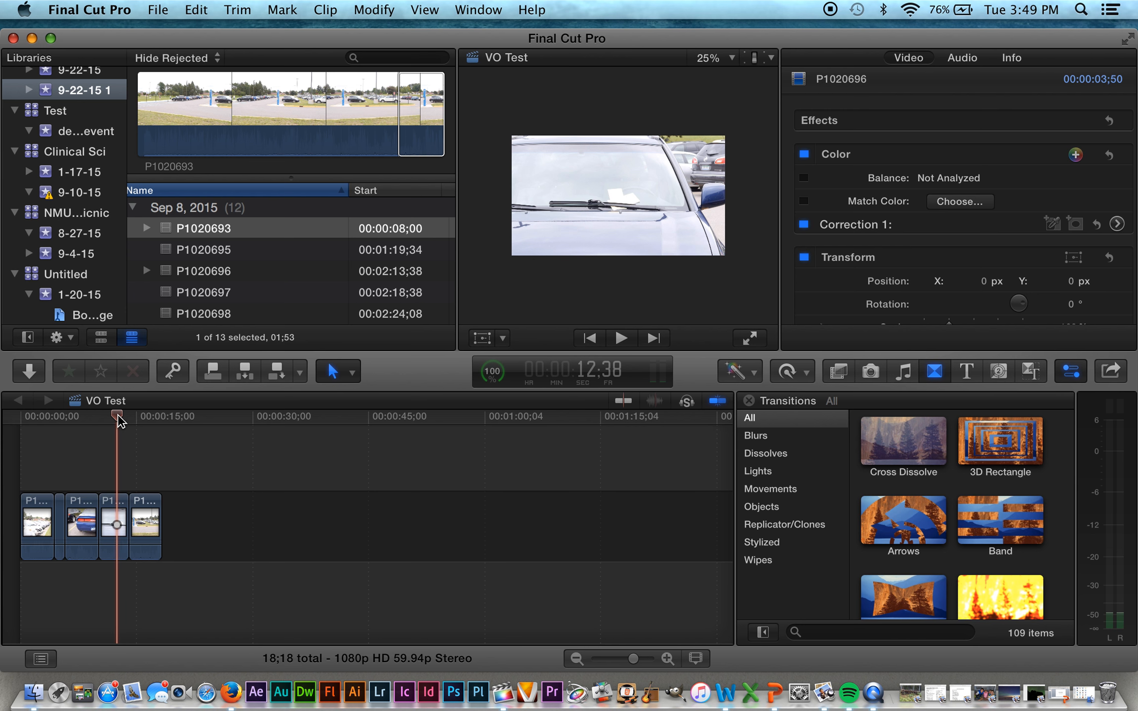
- Export the VO Test project as a master file into the Test Library folder, adding TV to the file name
key("super+i")
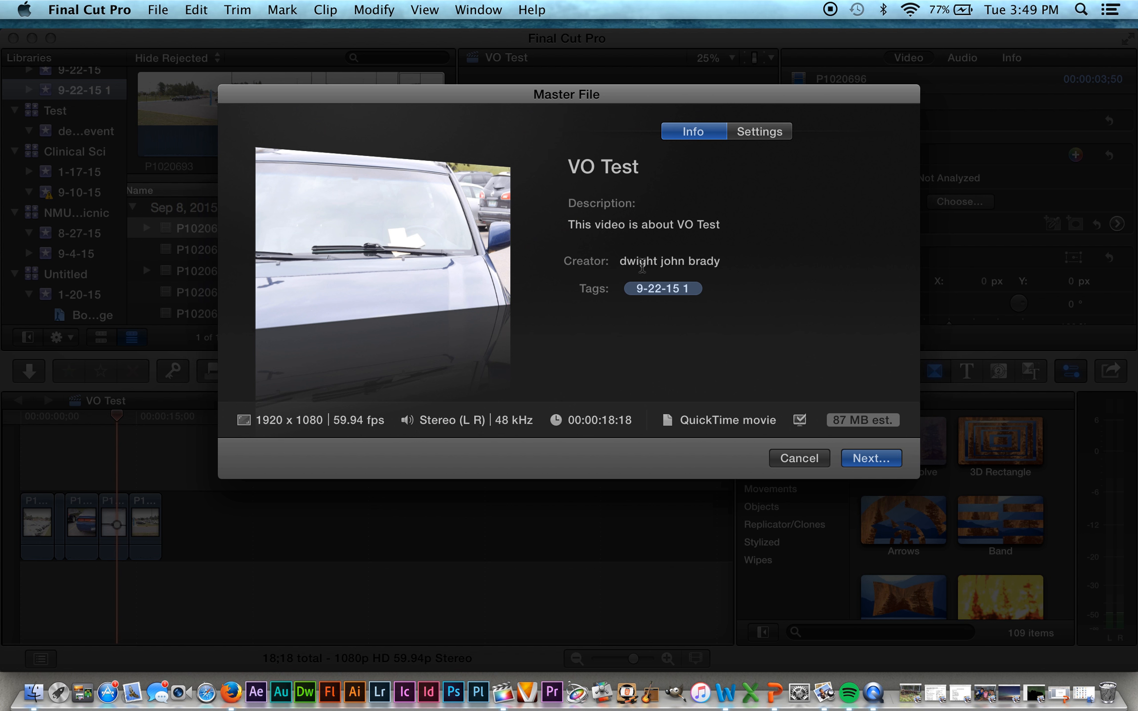
left_click(865, 463)
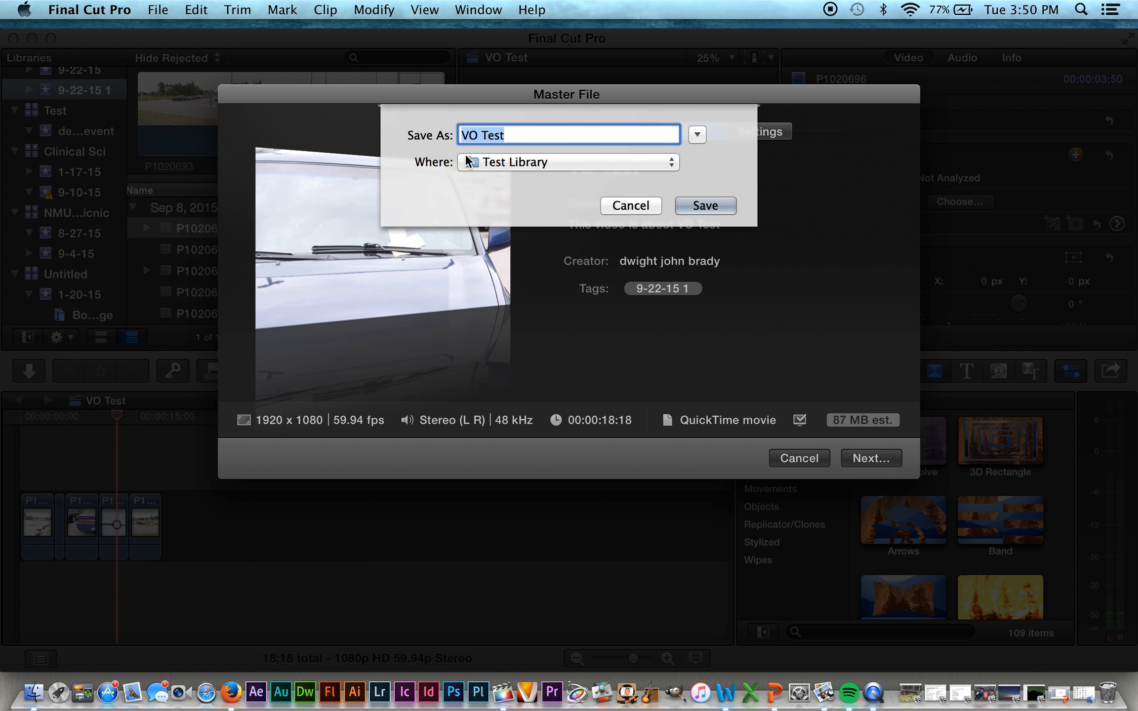
left_click(523, 136)
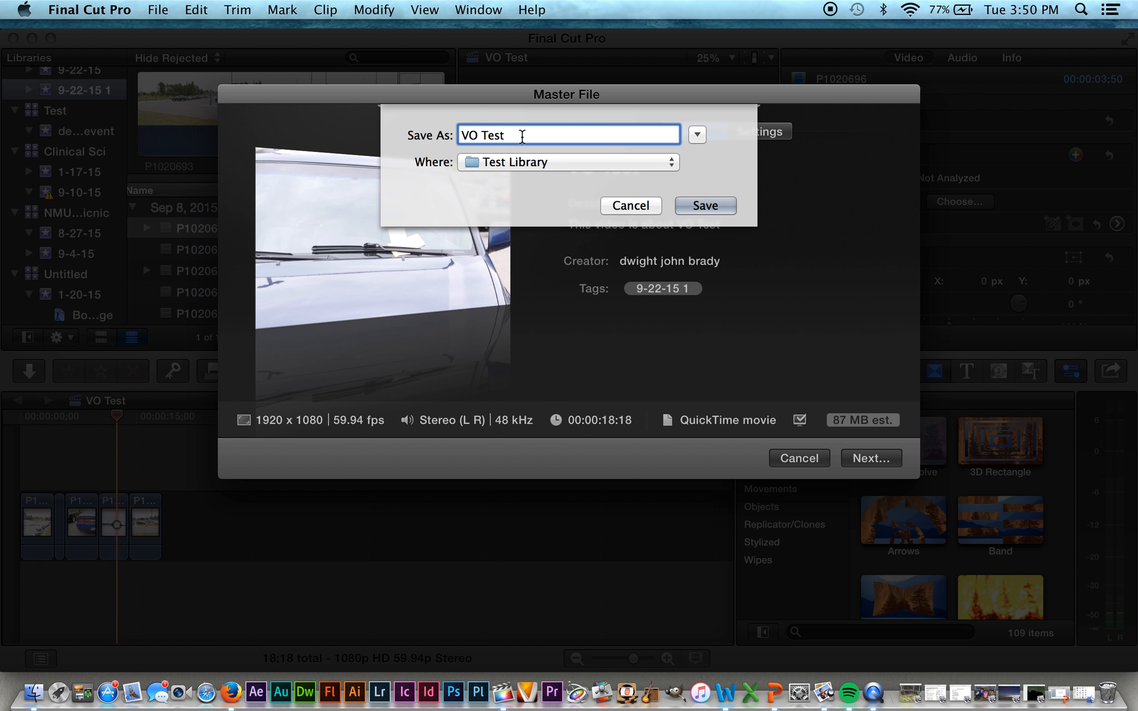
type("TV")
left_click(700, 206)
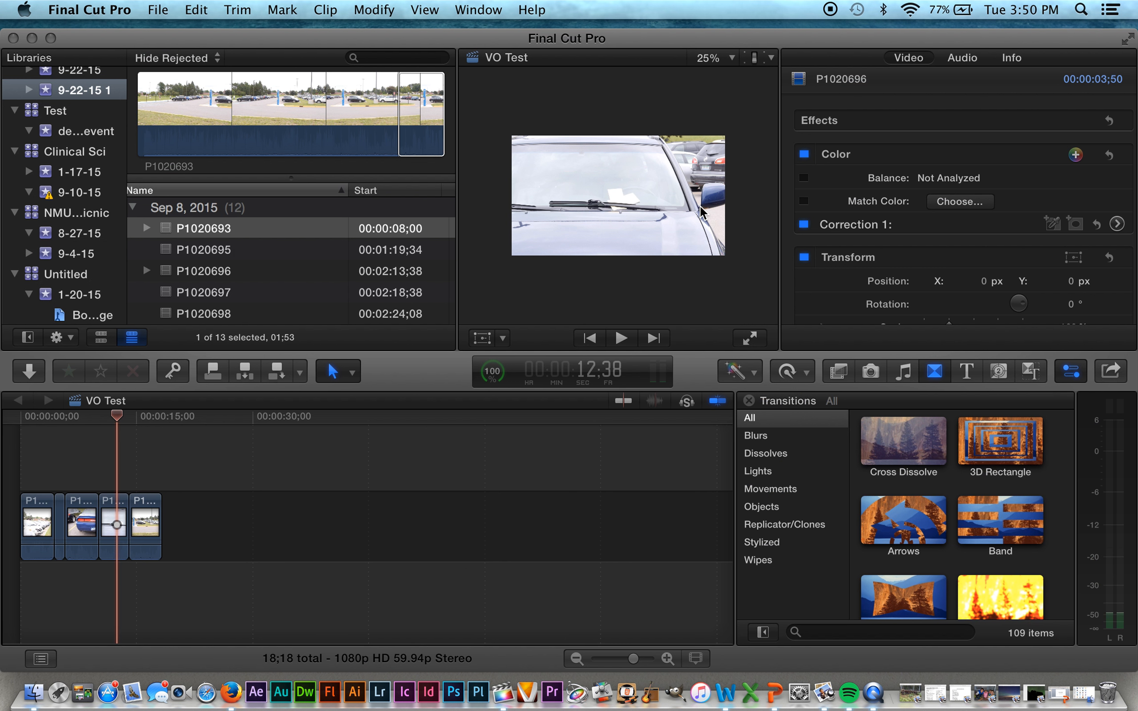